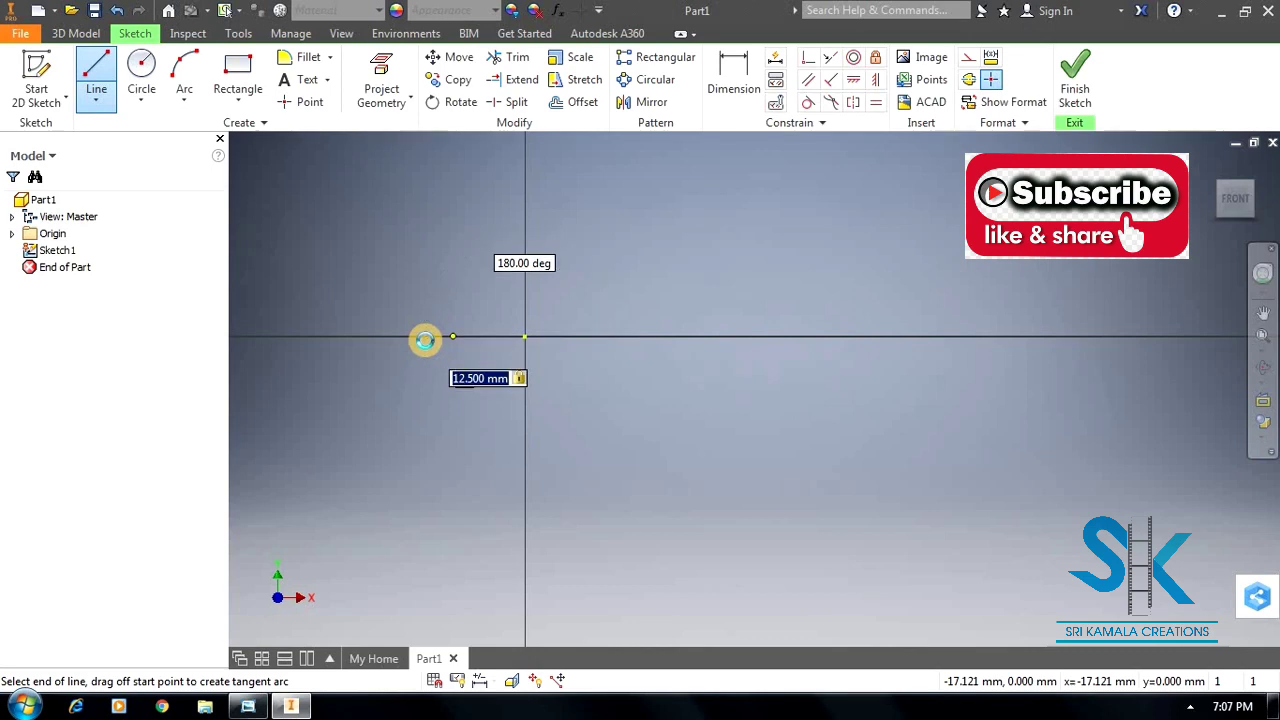
Check the reference drawing in Windows Photo Viewer and complete the 12.5 mm horizontal line leftward from the origin.
key(alt+Tab)
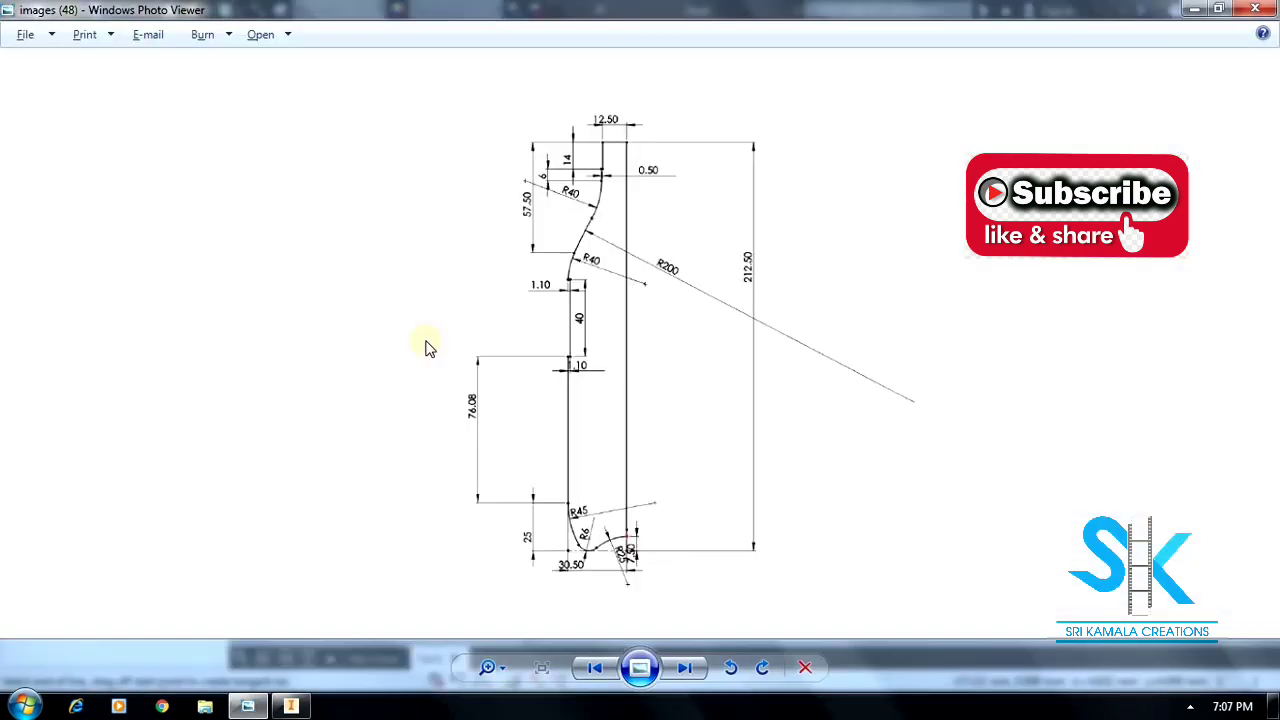
key(alt+Tab)
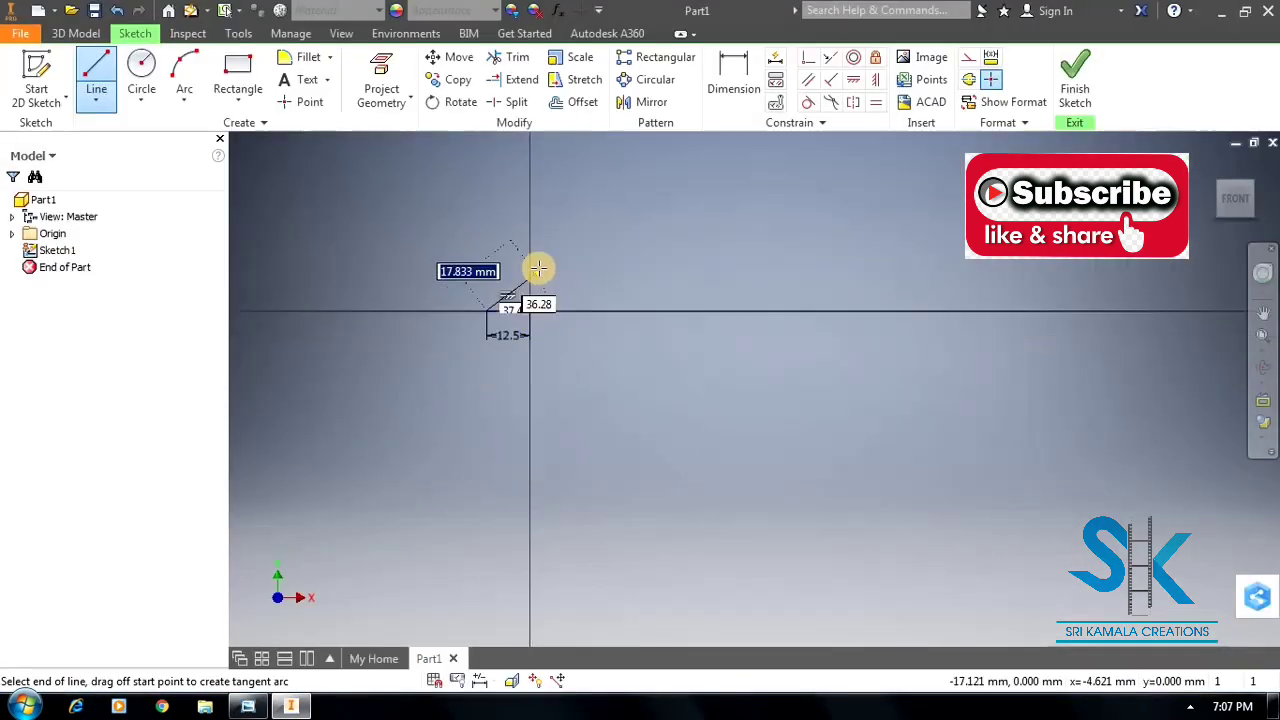
key(Escape)
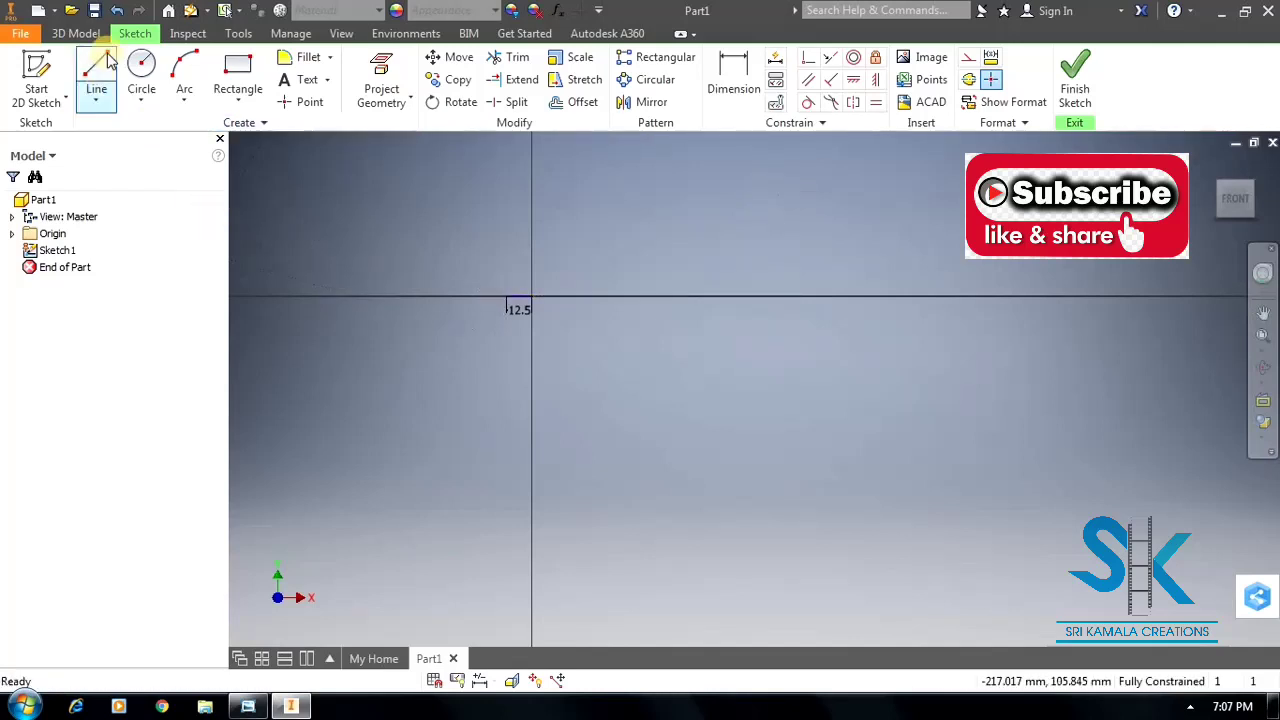
Draw a vertical line straight down from the origin with length 212.5-7.5 mm, following the reference drawing.
click(100, 65)
click(529, 297)
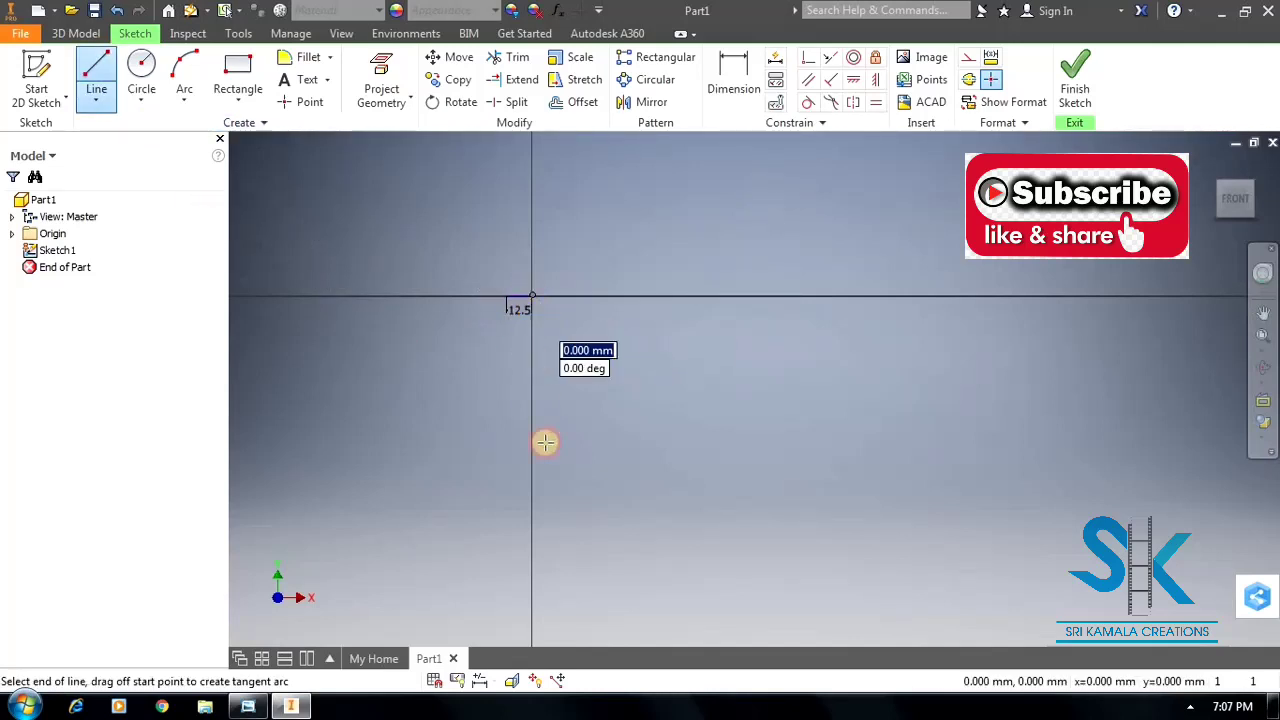
key(alt+Tab)
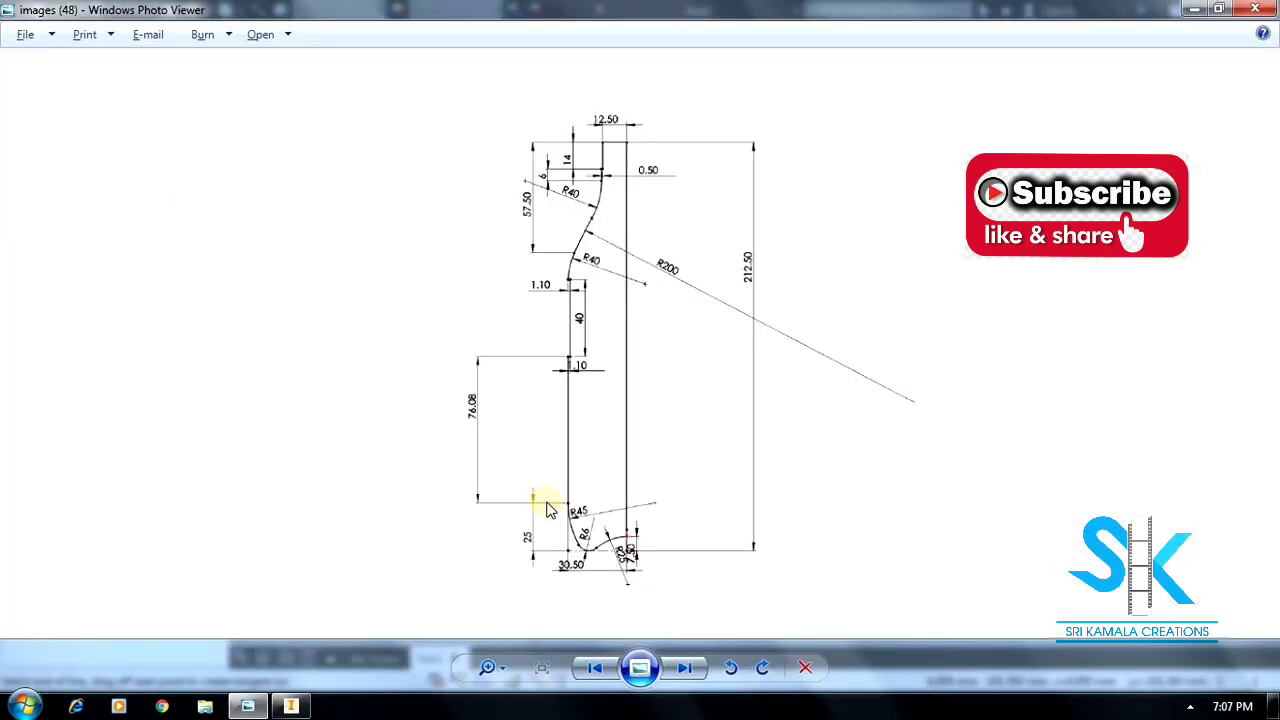
key(alt+Tab)
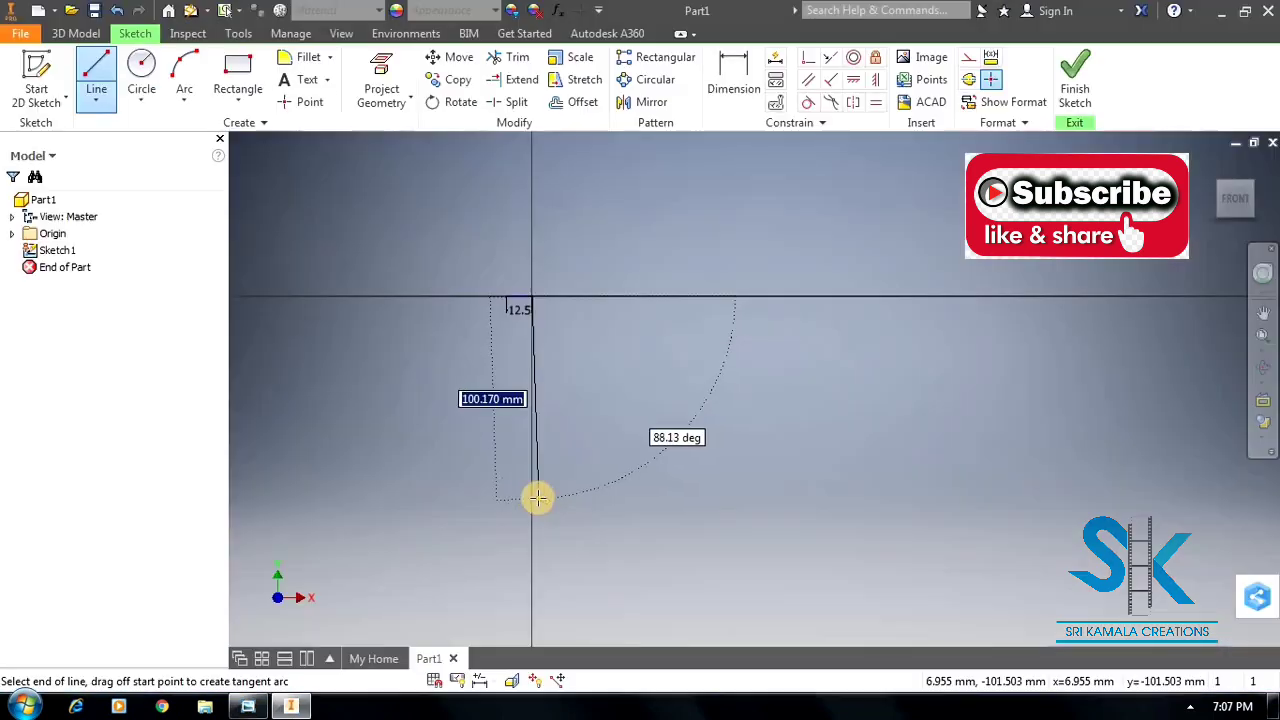
scroll(540, 536, down, 5)
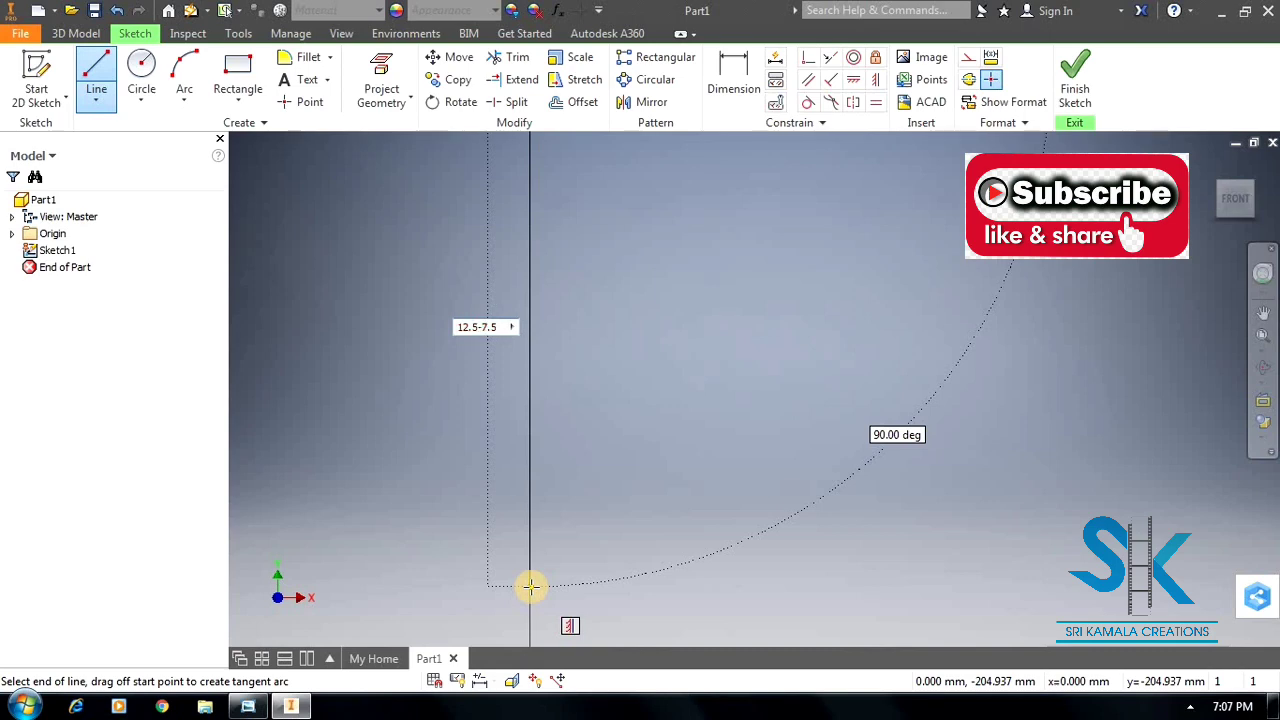
key(Return)
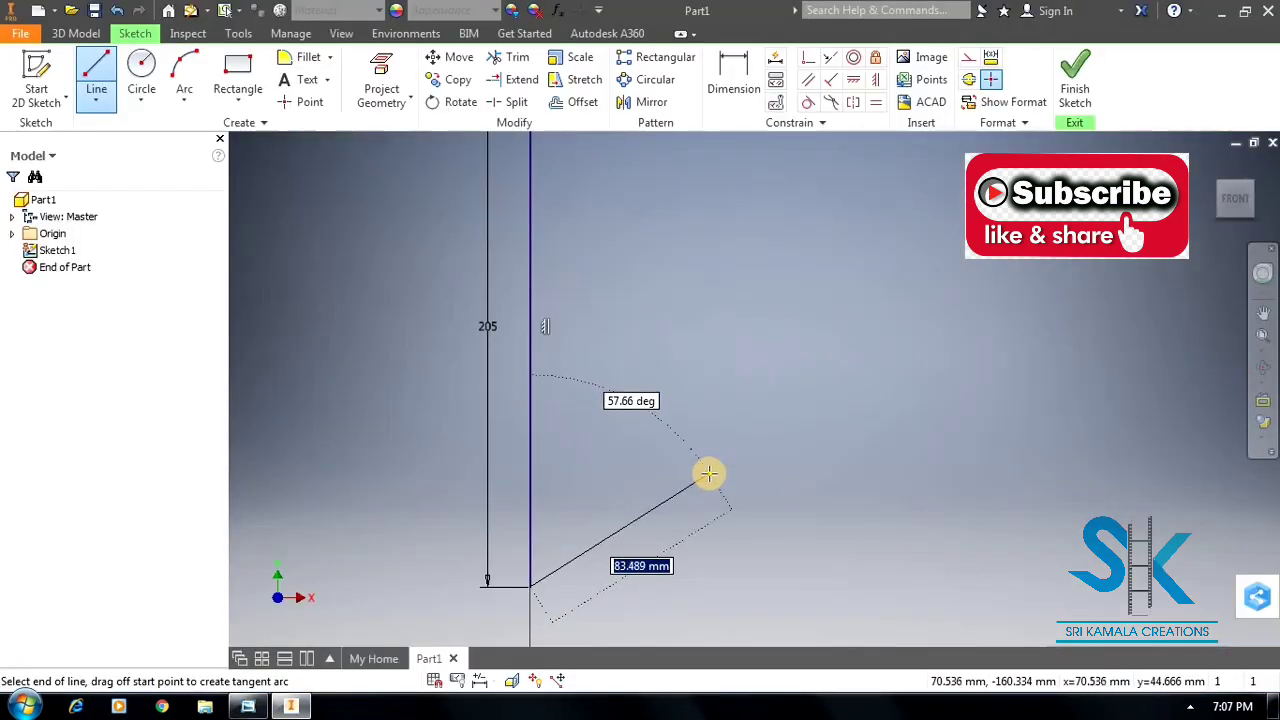
key(Escape)
key(Escape)
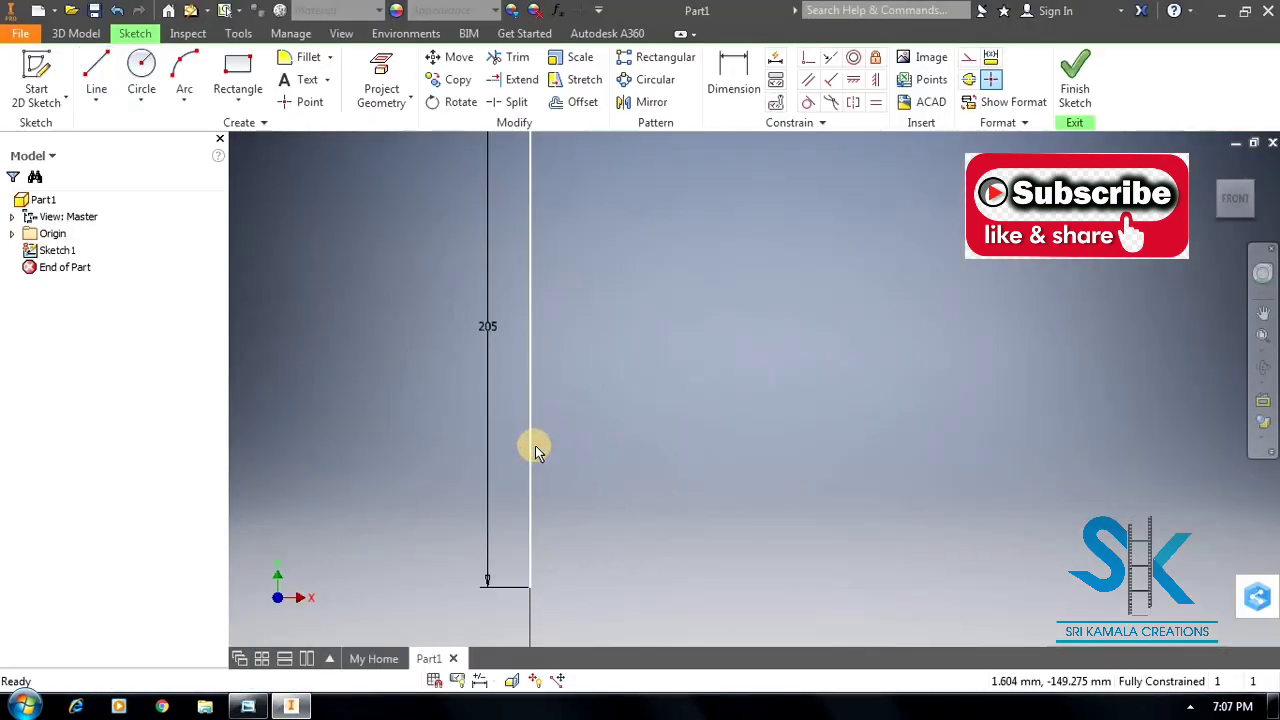
Draw a 7.5 mm vertical line down from the long vertical line's lower end and convert it to construction geometry.
click(535, 445)
click(103, 67)
scroll(602, 253, up, 3)
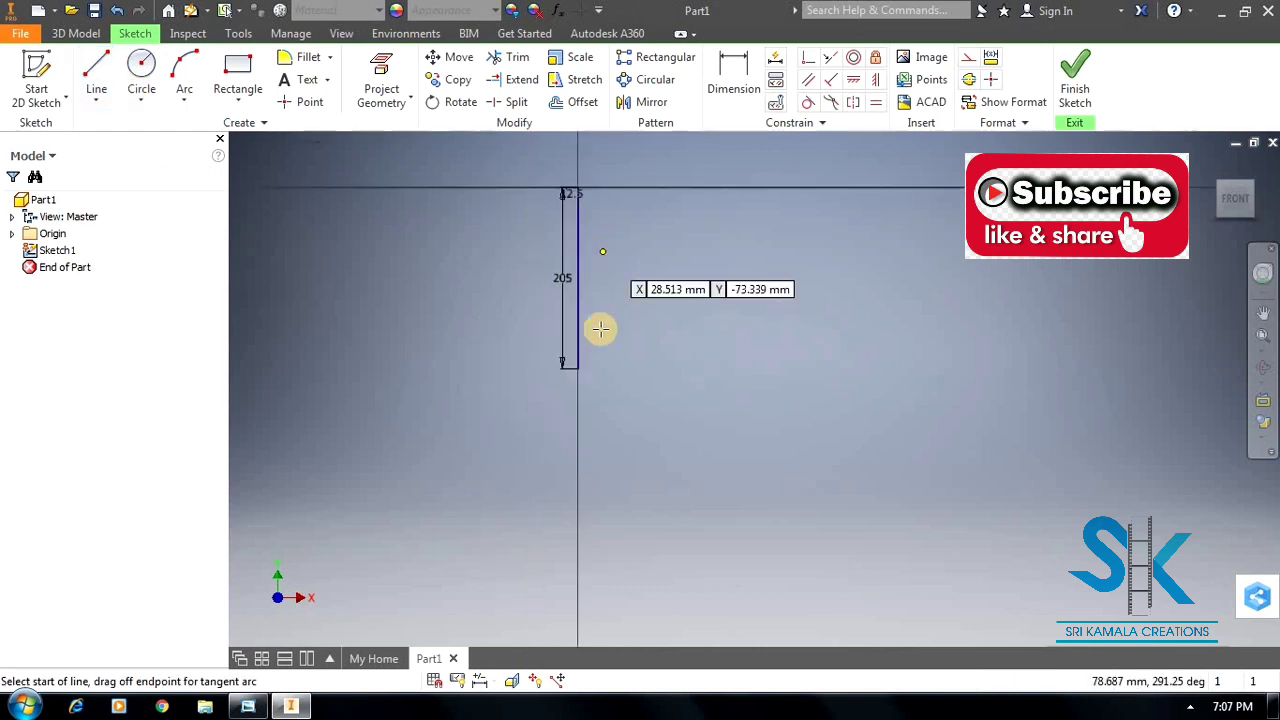
scroll(598, 393, down, 4)
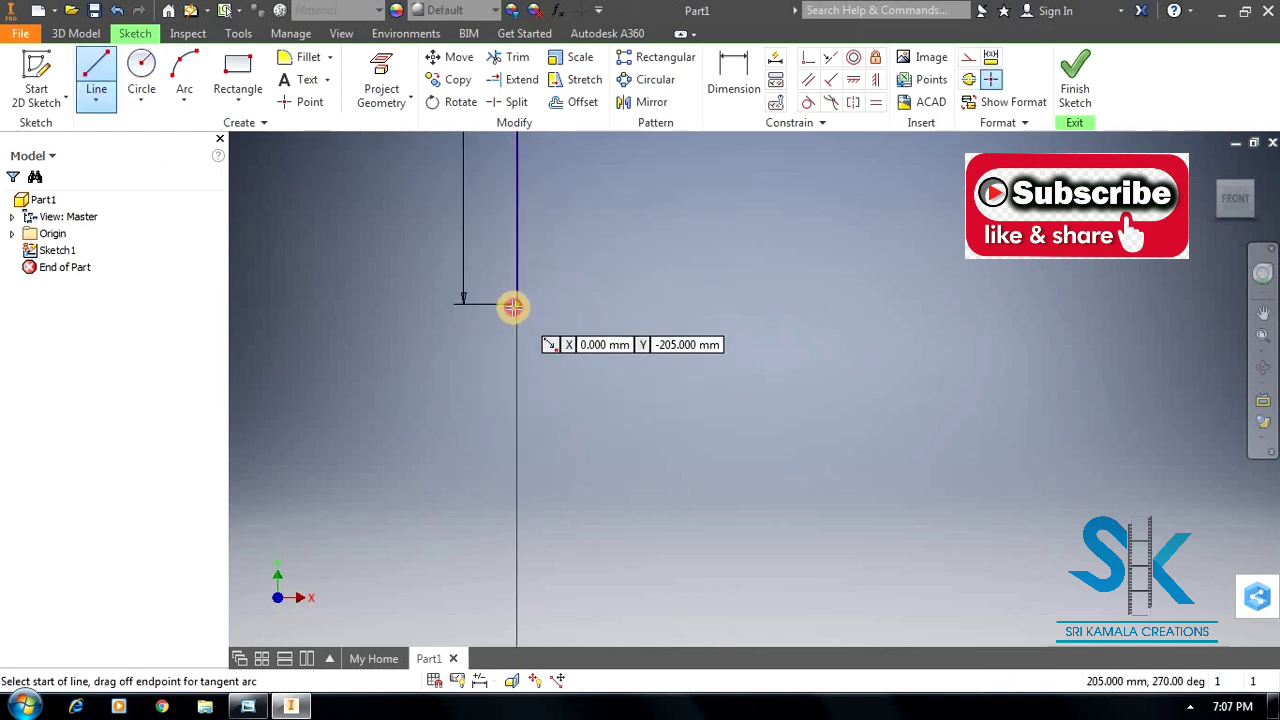
click(516, 304)
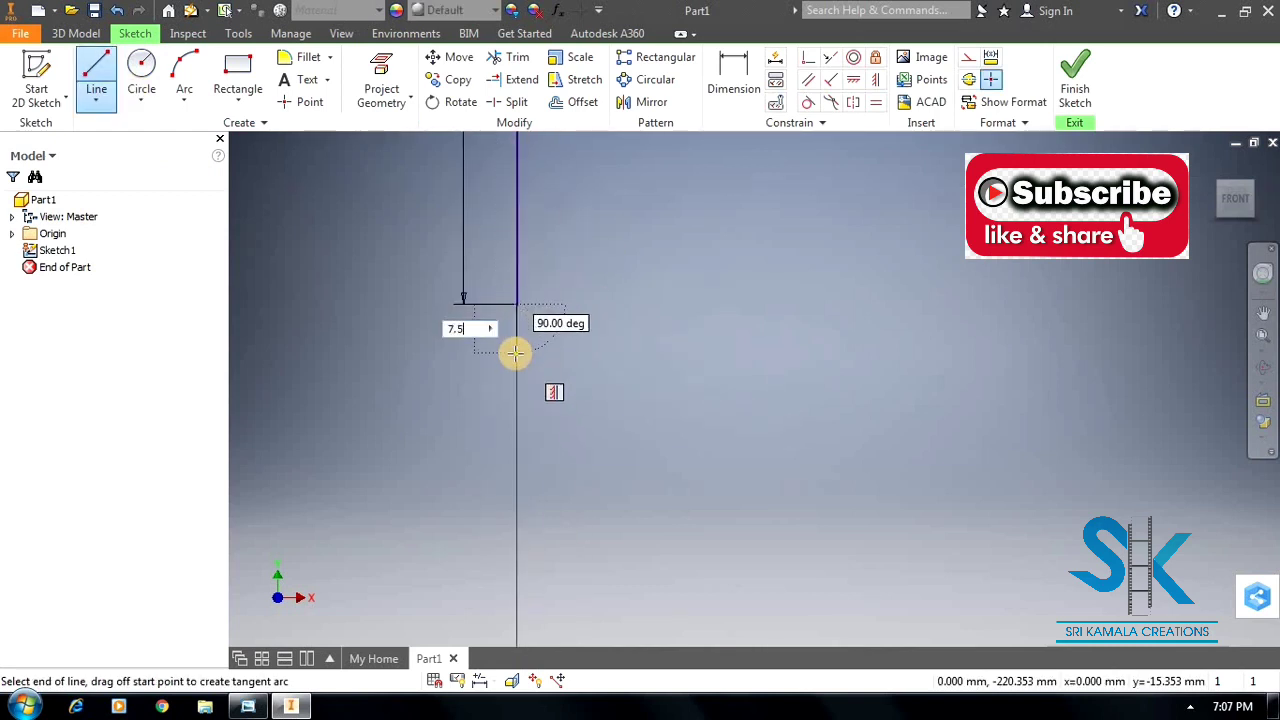
text(7.5)
key(Return)
key(Escape)
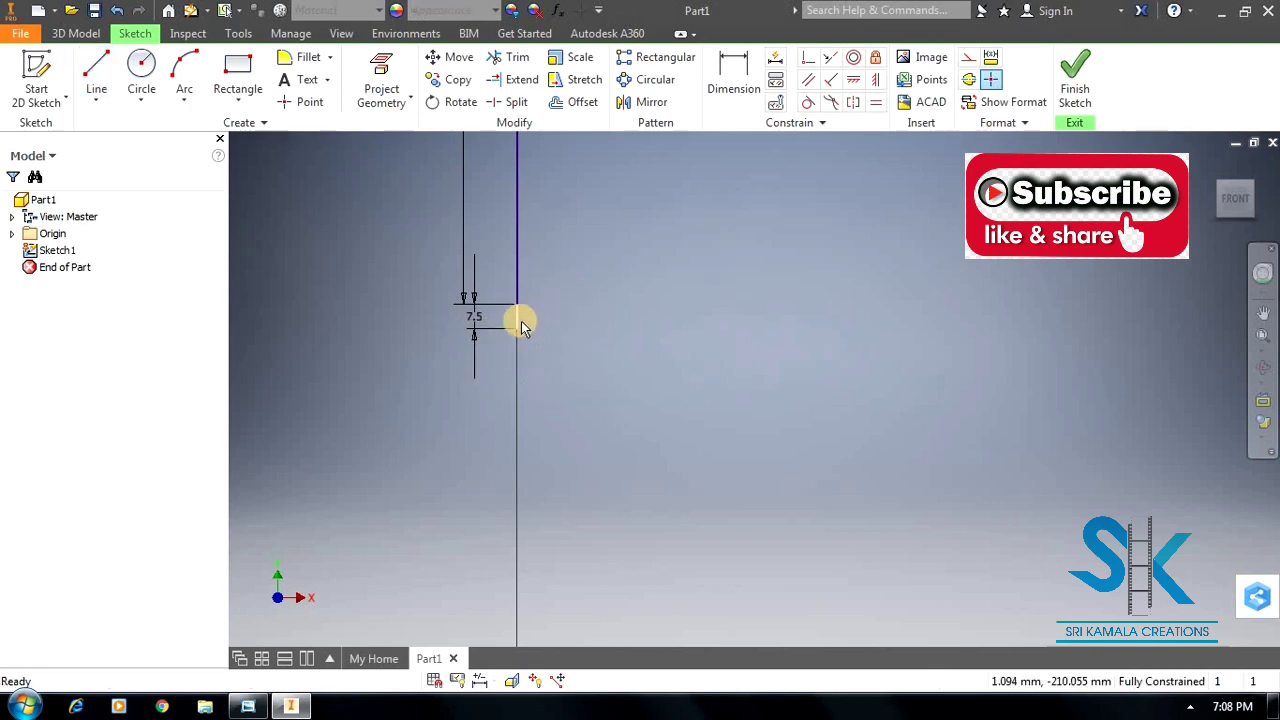
right_click(521, 327)
click(596, 197)
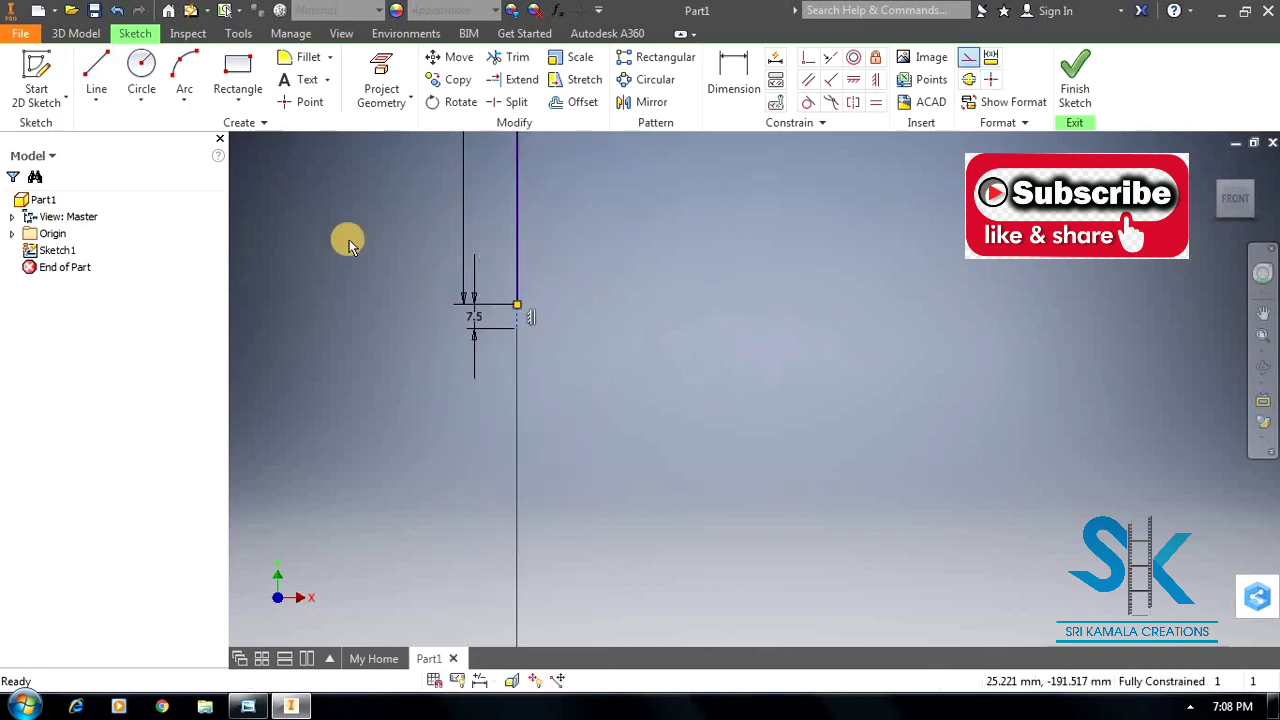
From the 7.5 mm construction line's lower end, draw a 30.5 mm horizontal line leftward and a 25 mm vertical line upward.
click(97, 60)
click(516, 327)
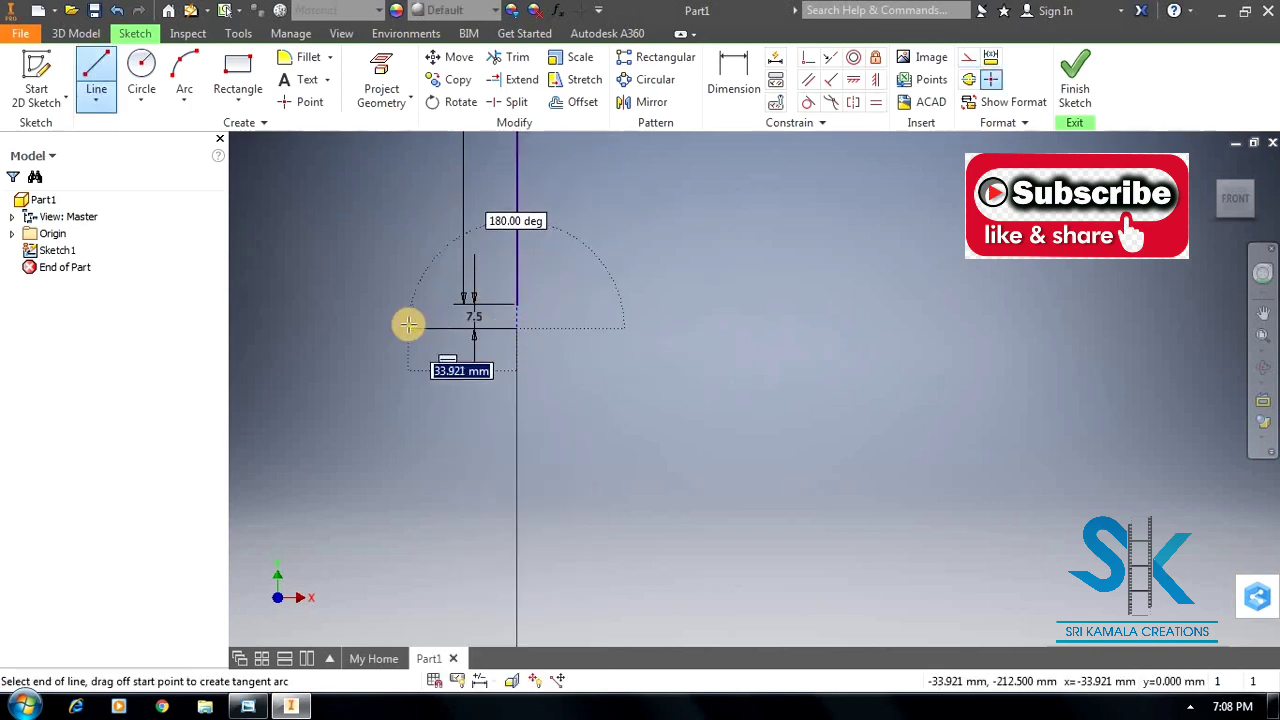
key(alt+Tab)
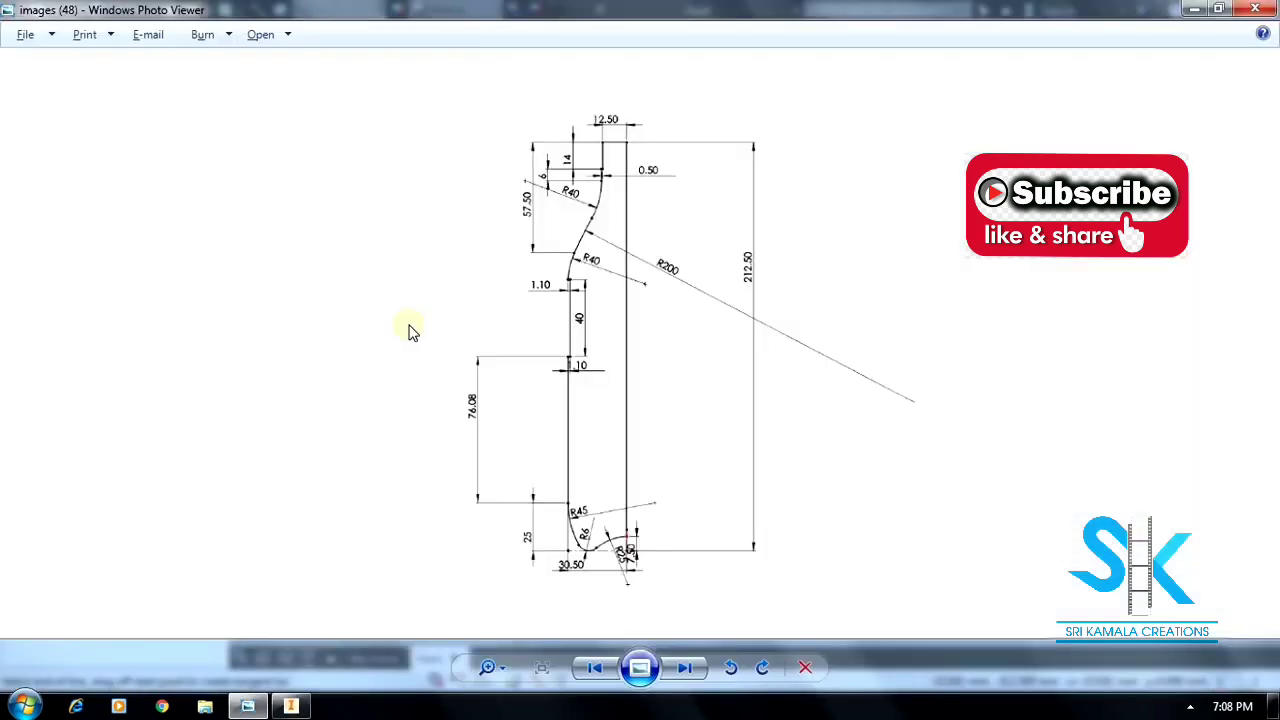
key(alt+Tab)
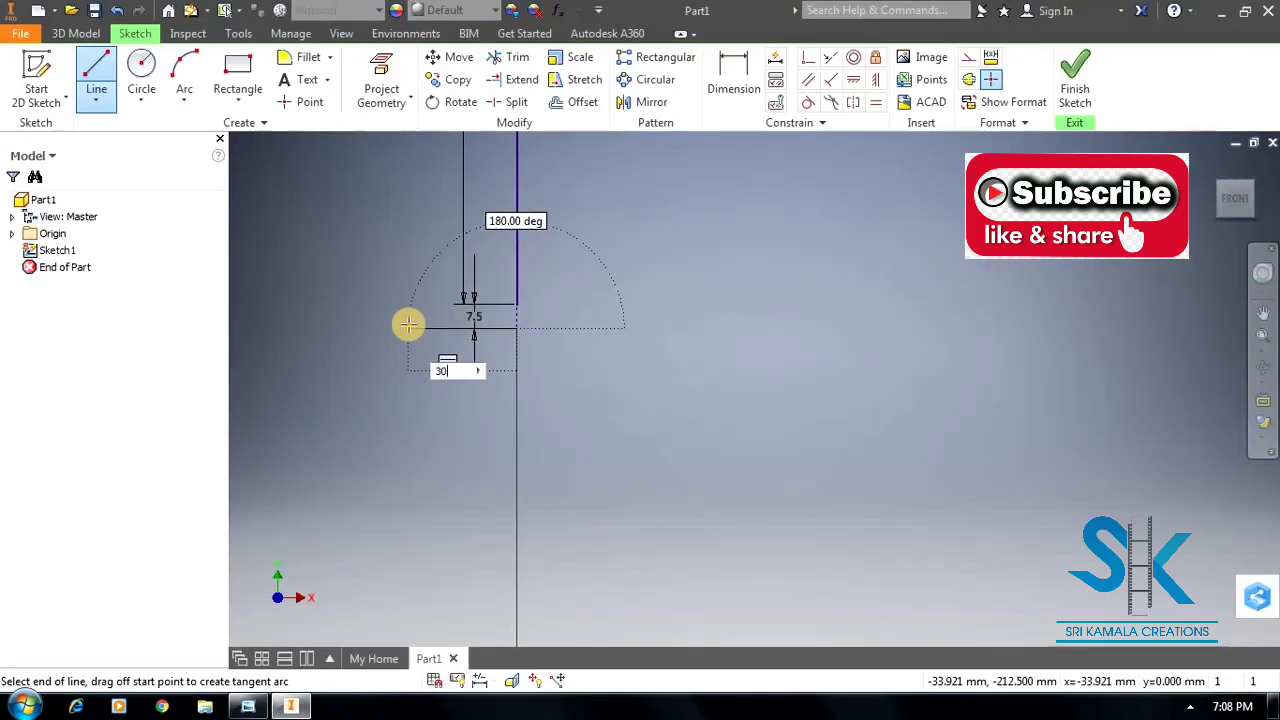
text(30.5)
key(Return)
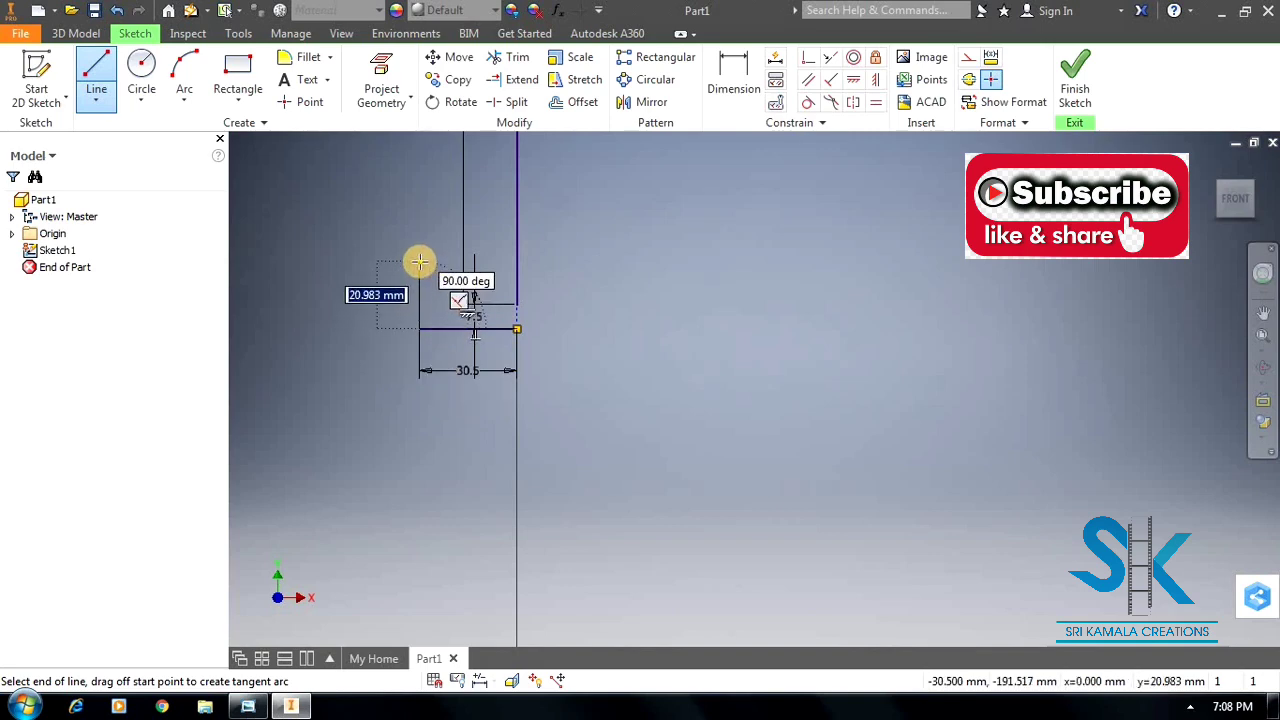
key(alt+Tab)
key(alt+Tab)
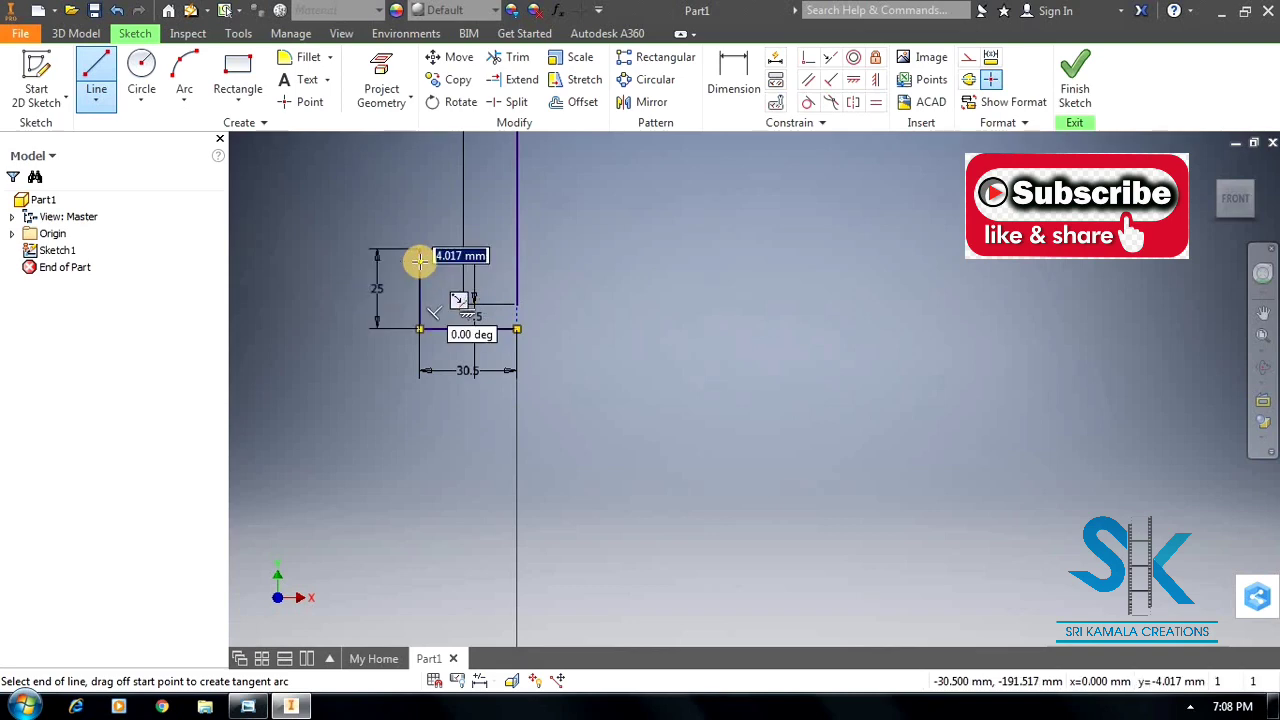
key(Escape)
Convert the 25 mm vertical line and the 30.5 mm horizontal line to construction geometry.
right_click(420, 302)
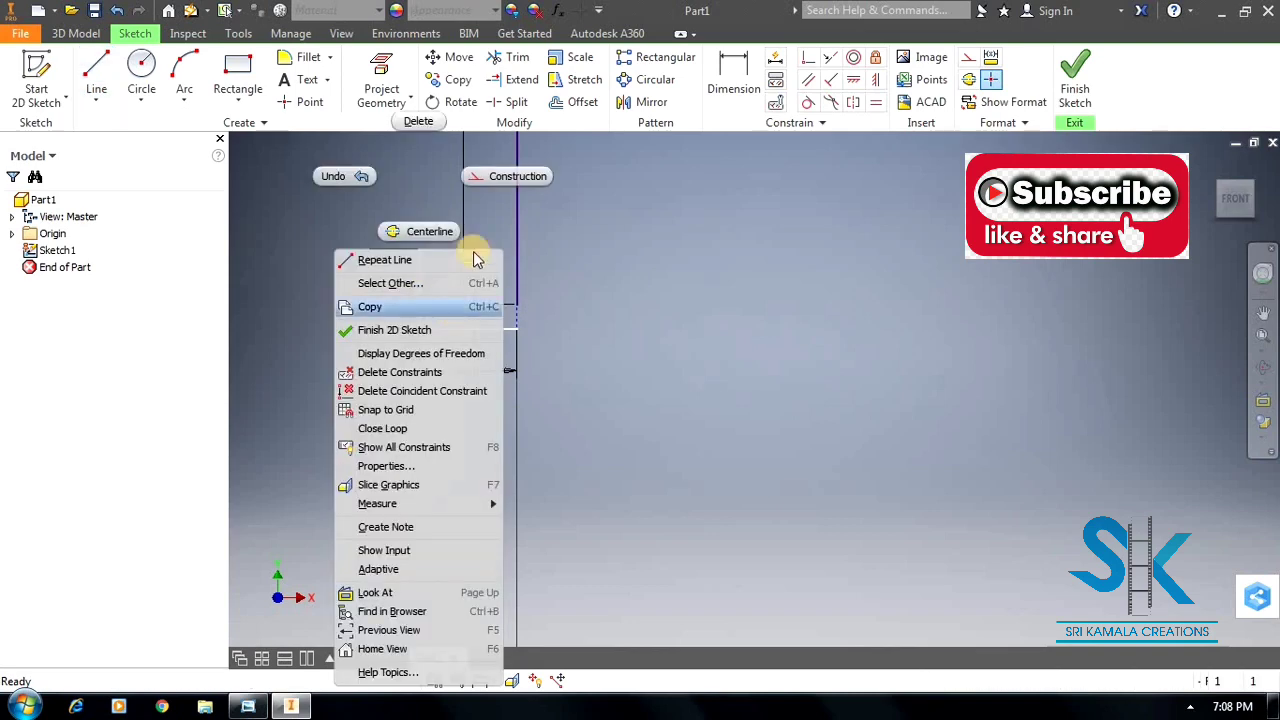
click(500, 182)
right_click(484, 331)
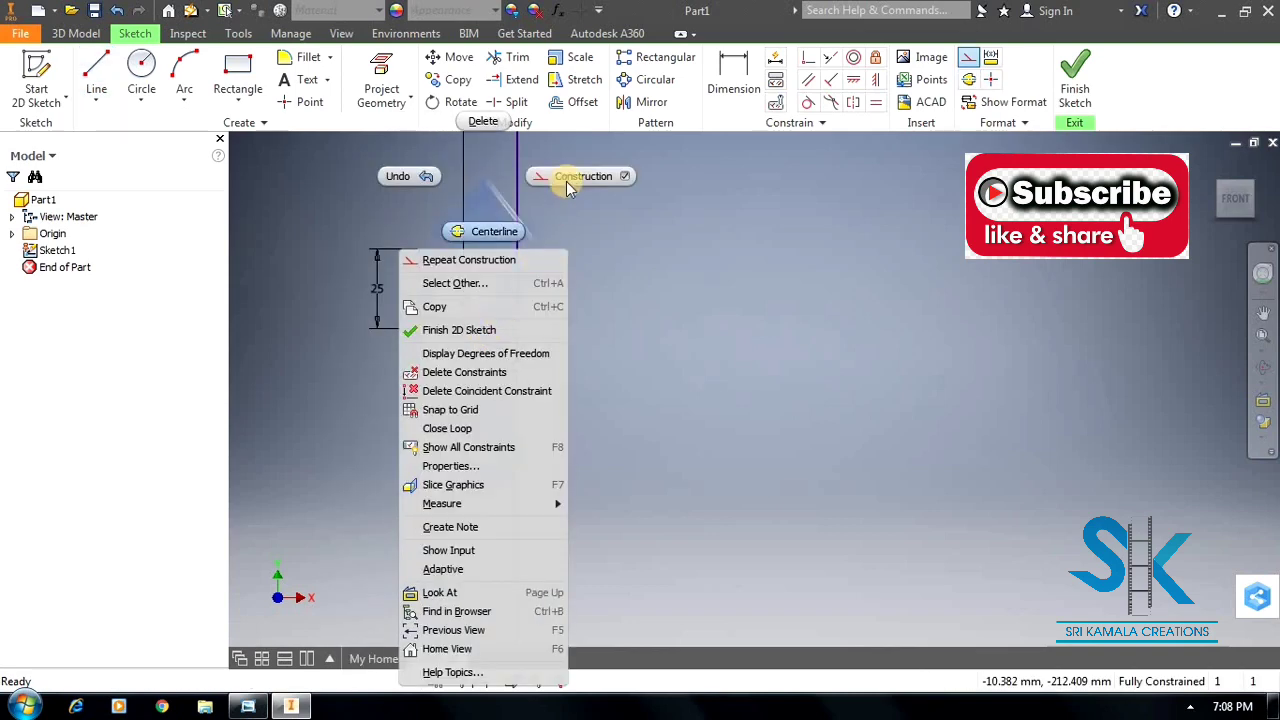
click(576, 176)
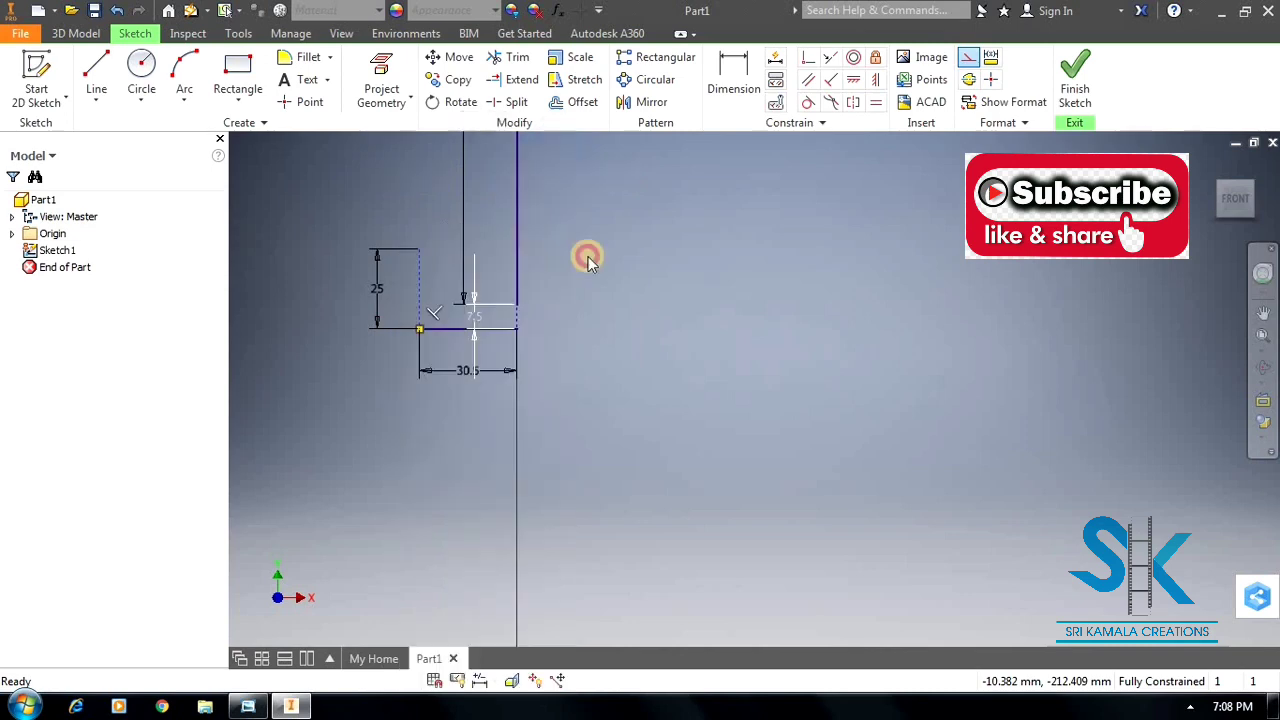
right_click(449, 330)
click(522, 180)
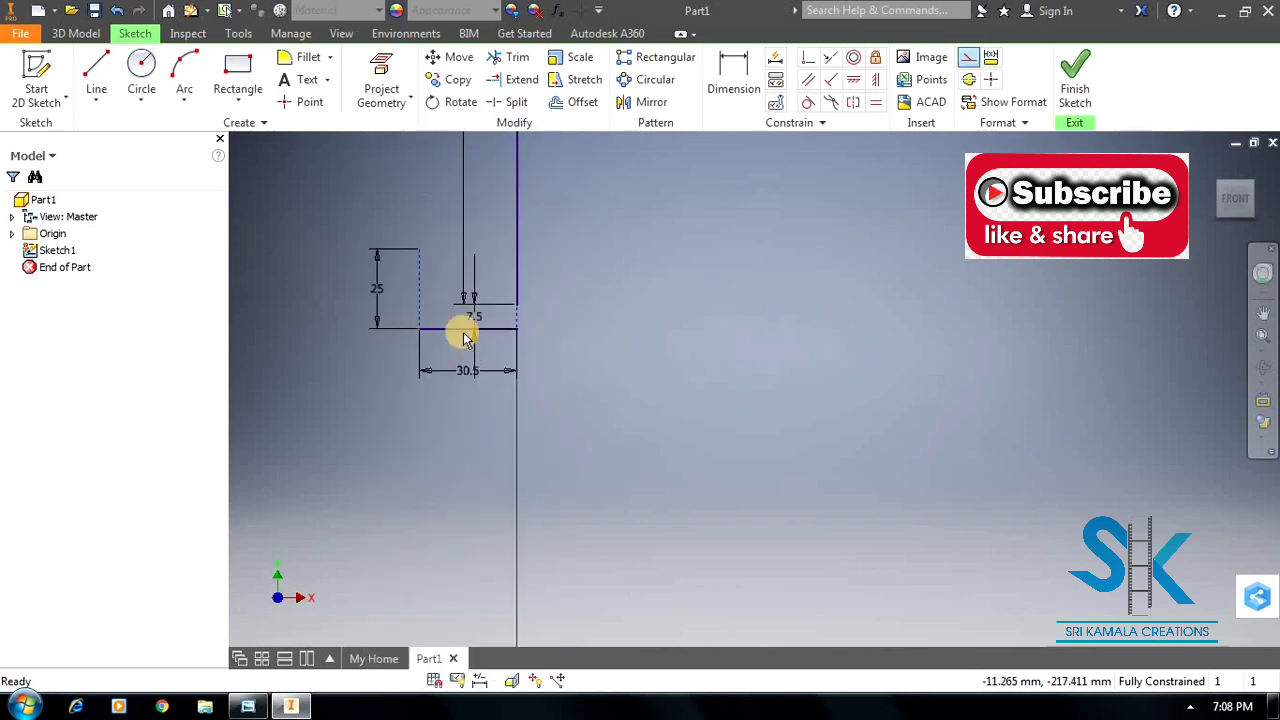
right_click(452, 333)
click(520, 215)
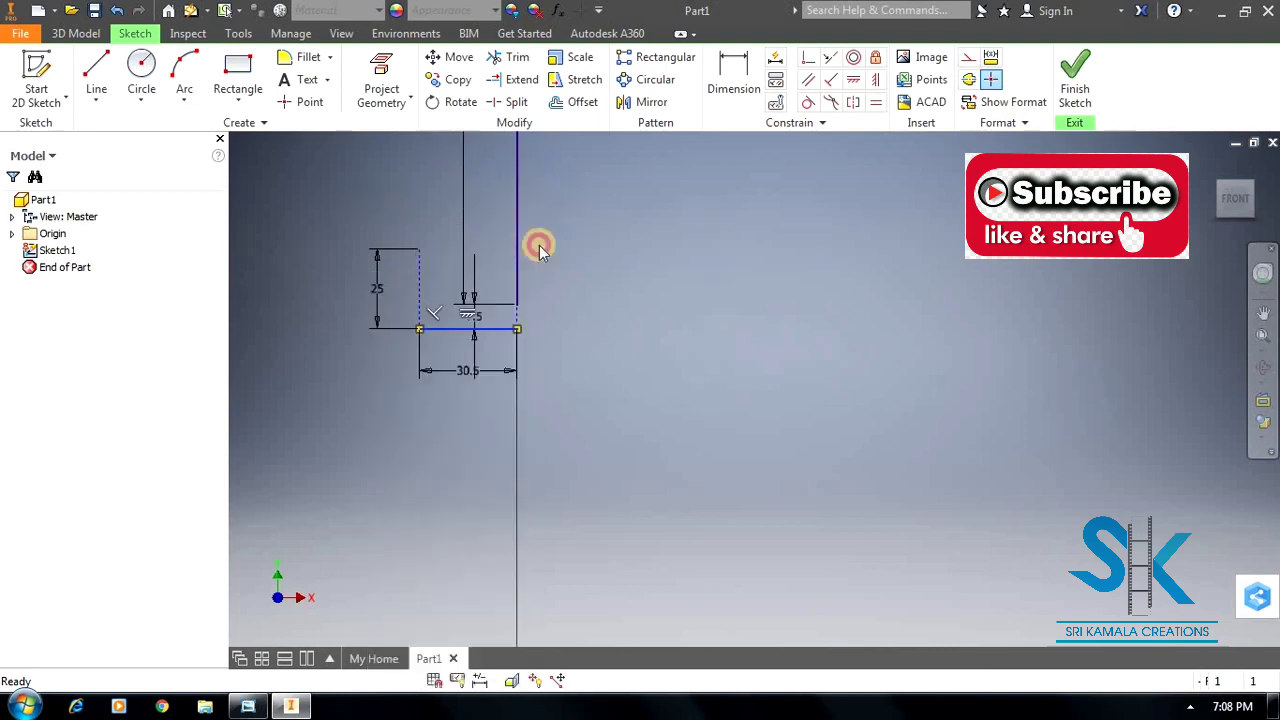
middle_click(637, 386)
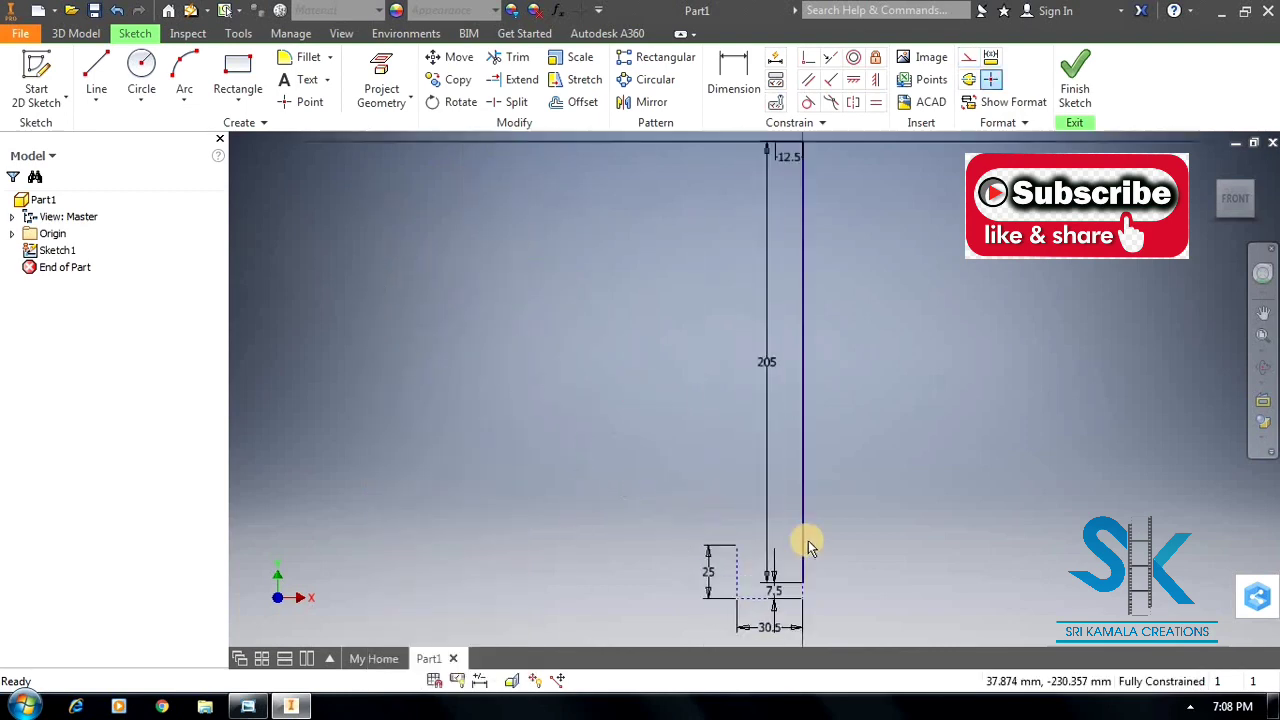
Move the 205 mm dimension to the right-hand side of the long vertical line.
scroll(483, 310, down, 3)
click(107, 90)
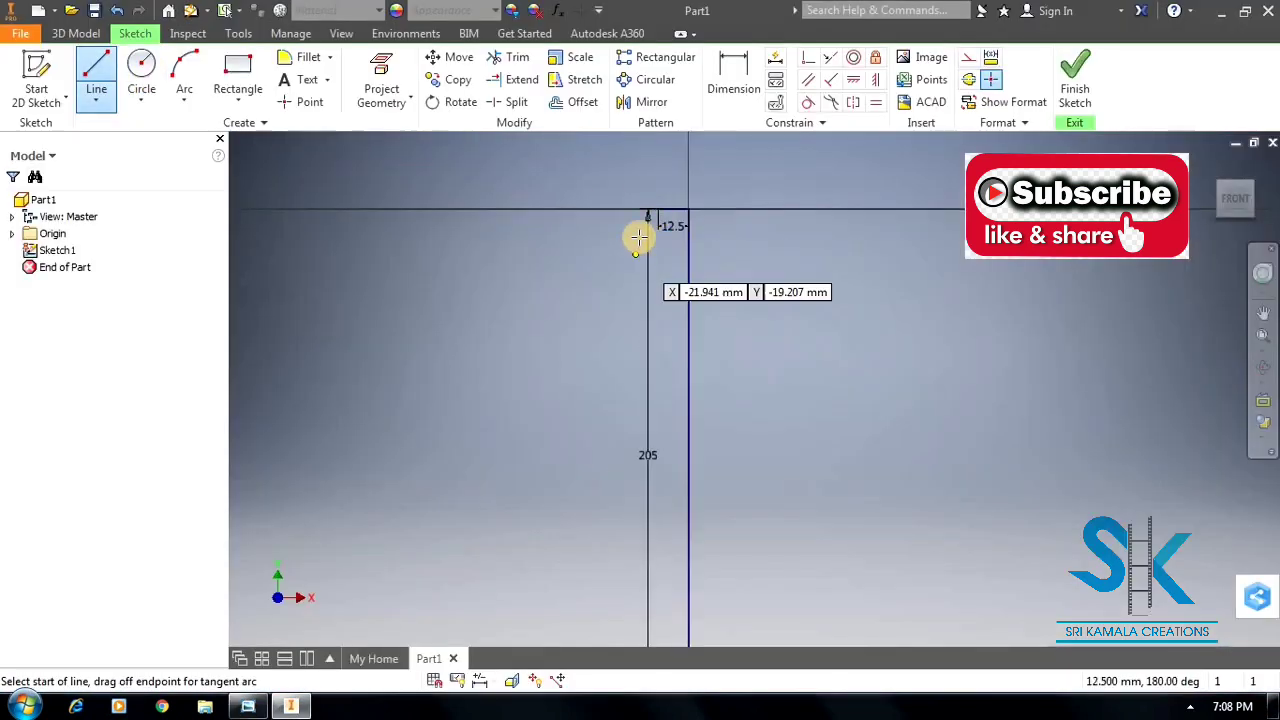
scroll(639, 236, up, 3)
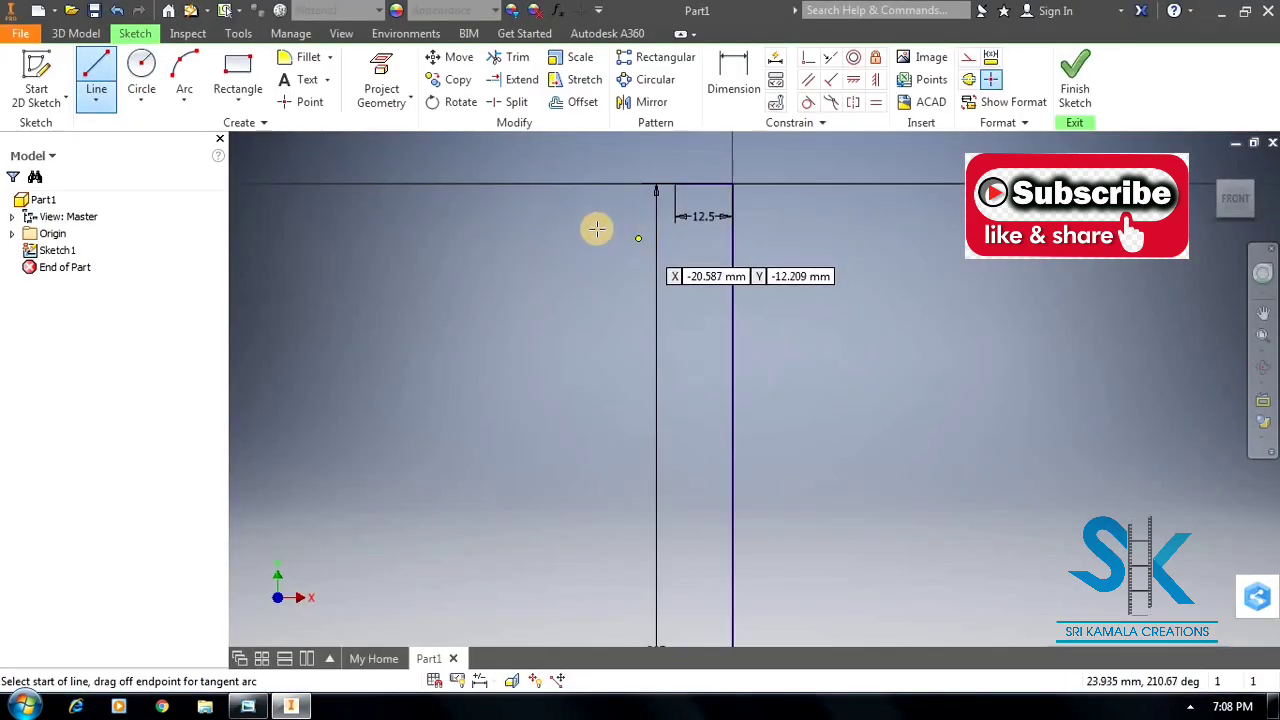
scroll(597, 228, down, 5)
key(Escape)
drag(616, 378, 692, 383)
Draw a 14 mm vertical line down from the top line's left end and move the 12.5 mm dimension above the profile.
click(96, 75)
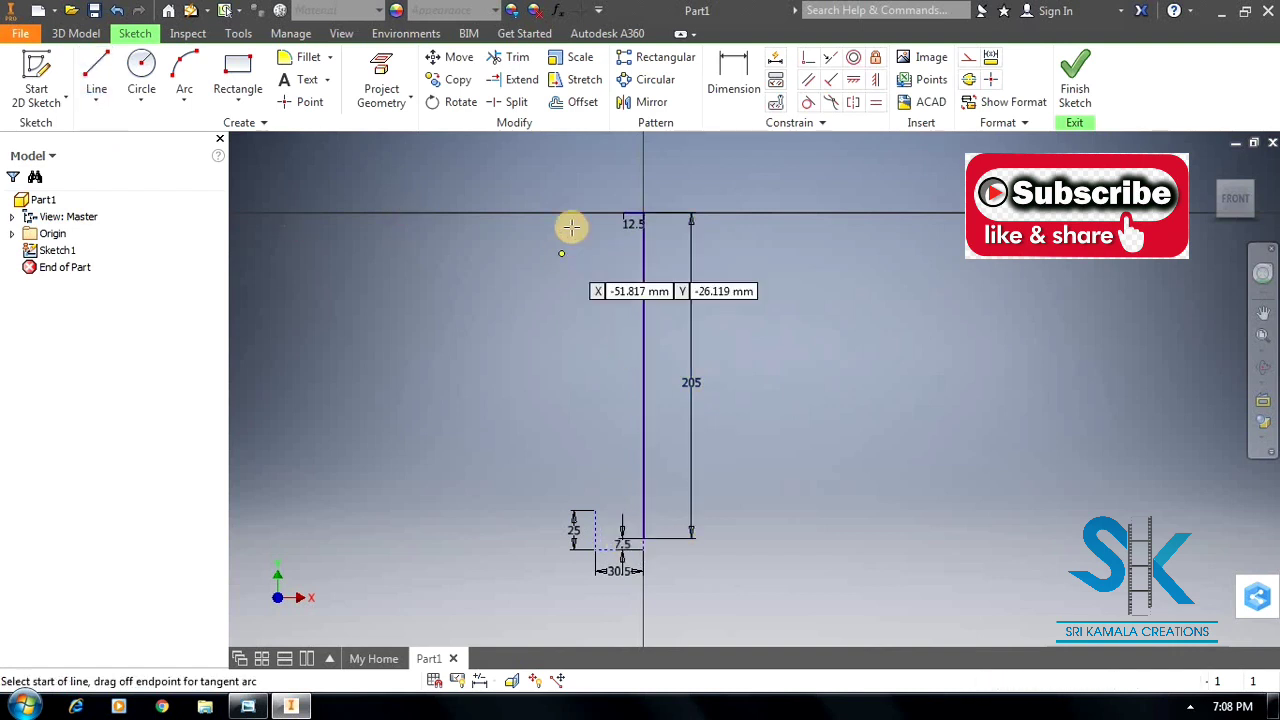
click(621, 214)
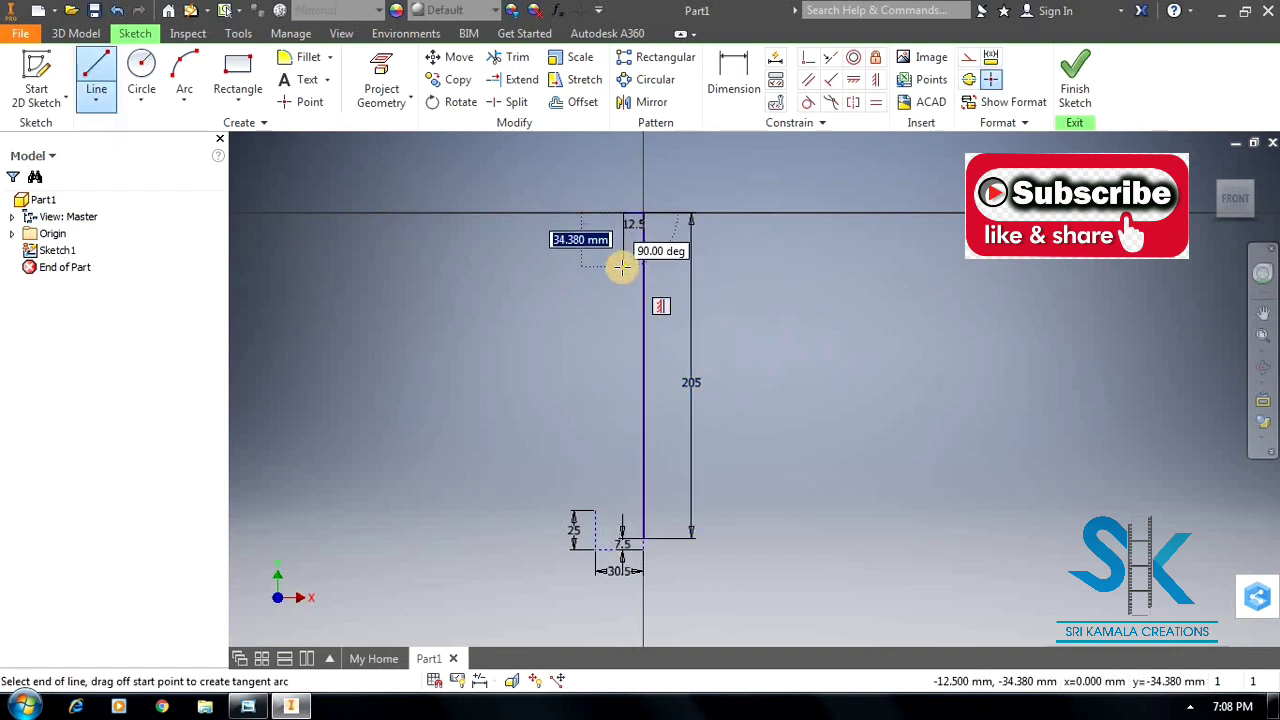
text(14)
key(Return)
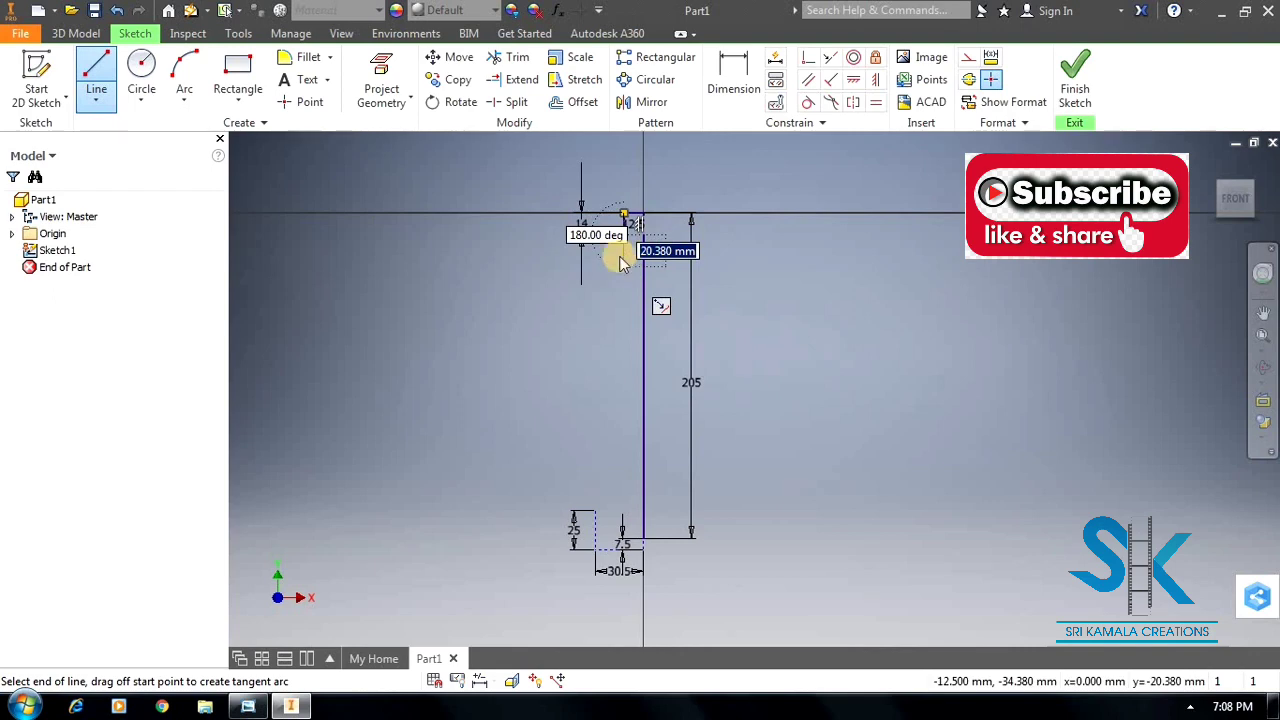
key(Escape)
scroll(614, 210, down, 3)
drag(651, 240, 652, 178)
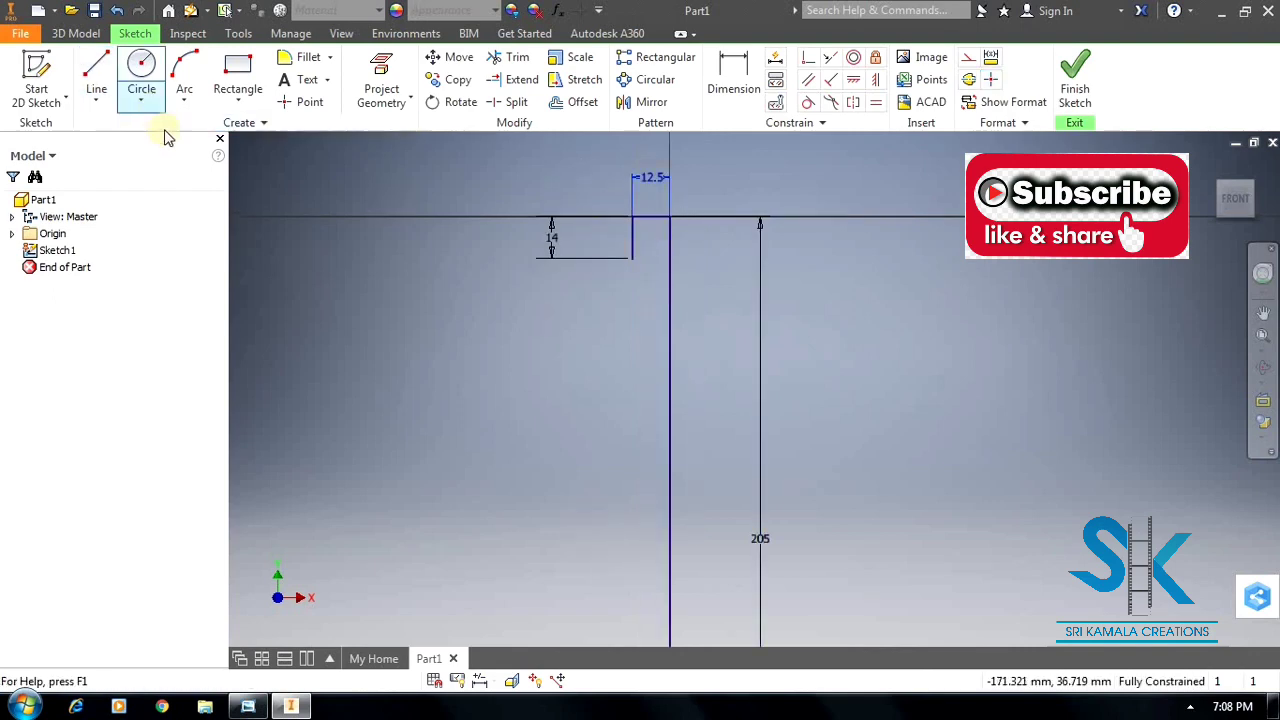
Draw a 0.5 mm horizontal line leftward from the lower end of the 14 mm vertical line, following the reference drawing.
key(alt+Tab)
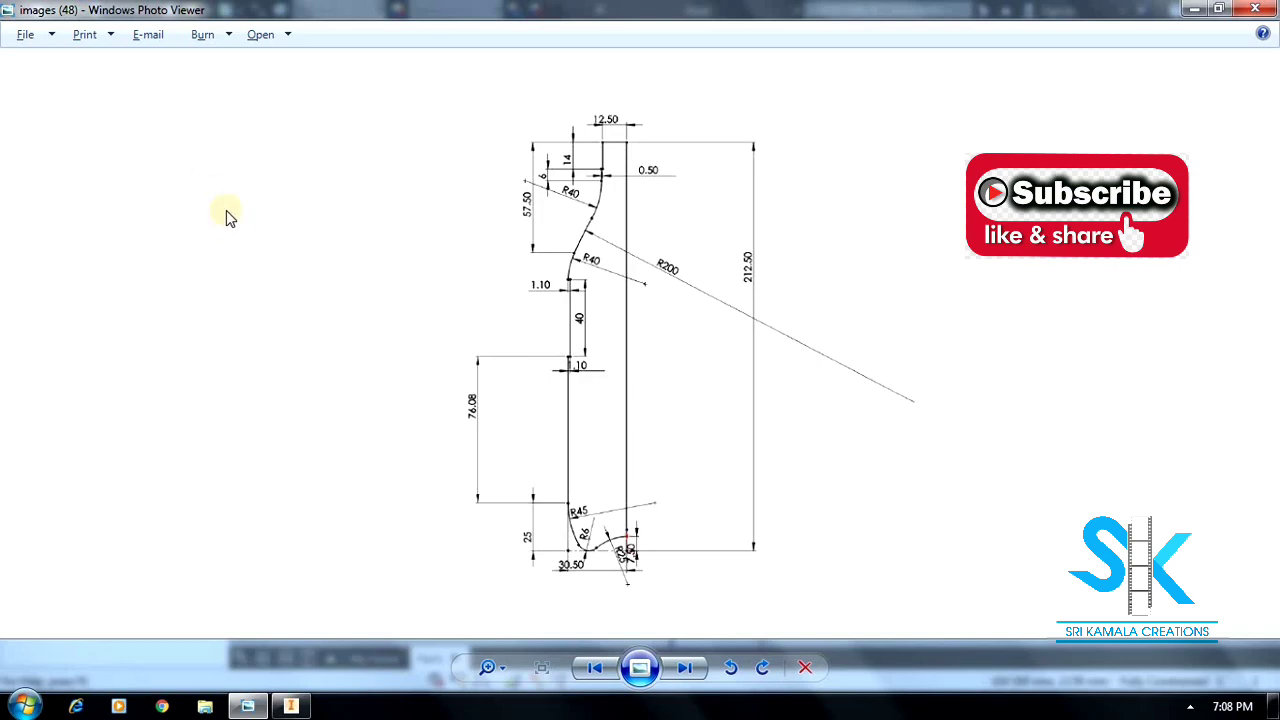
key(alt+Tab)
click(100, 77)
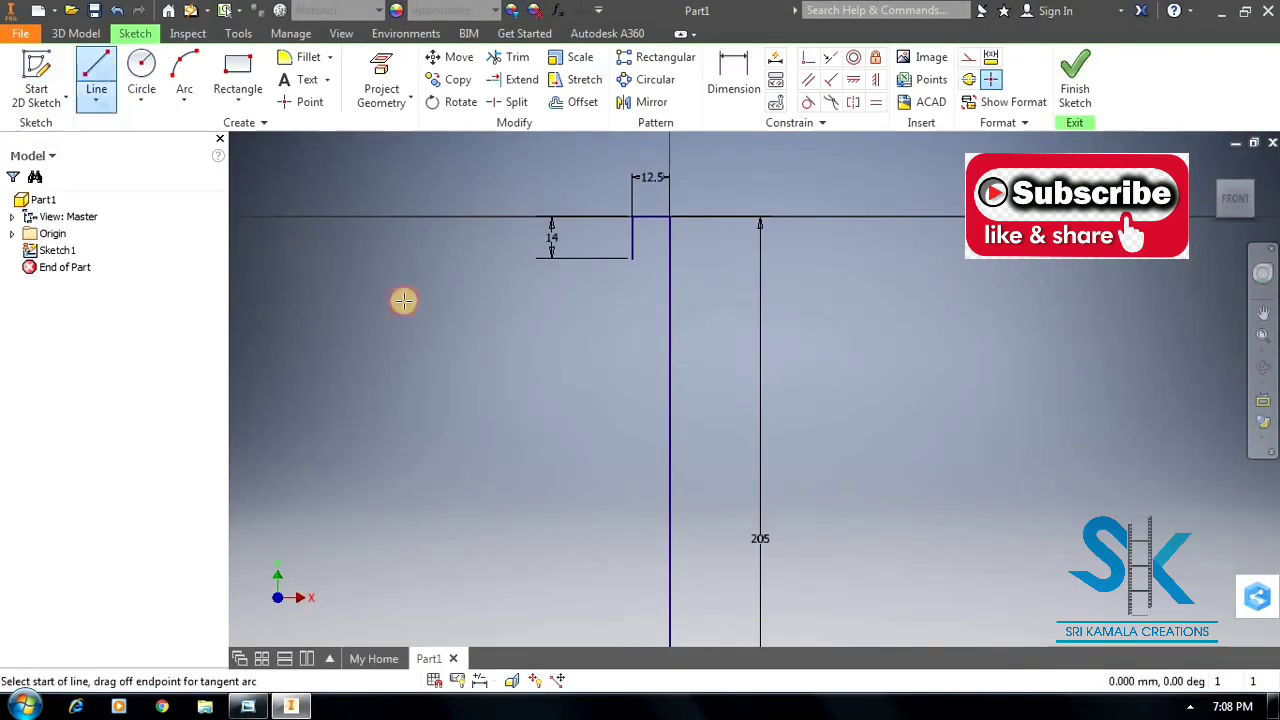
key(alt+Tab)
key(alt+Tab)
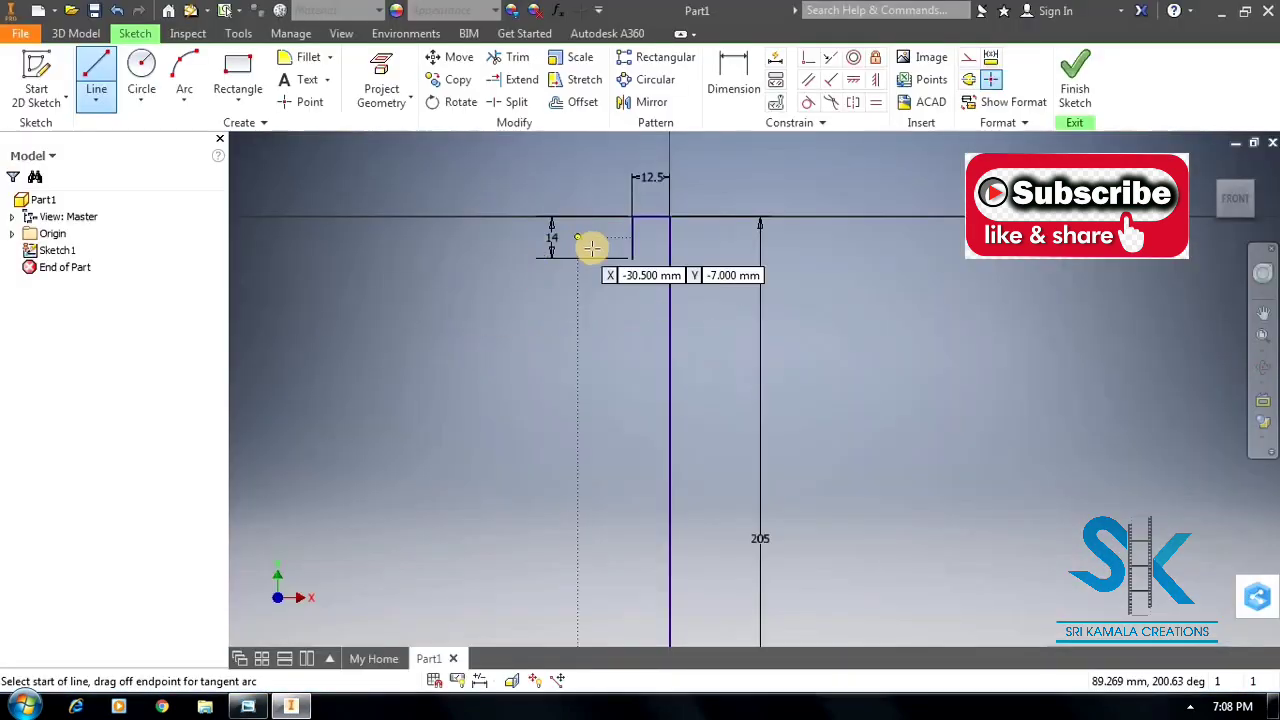
scroll(591, 245, down, 5)
click(742, 300)
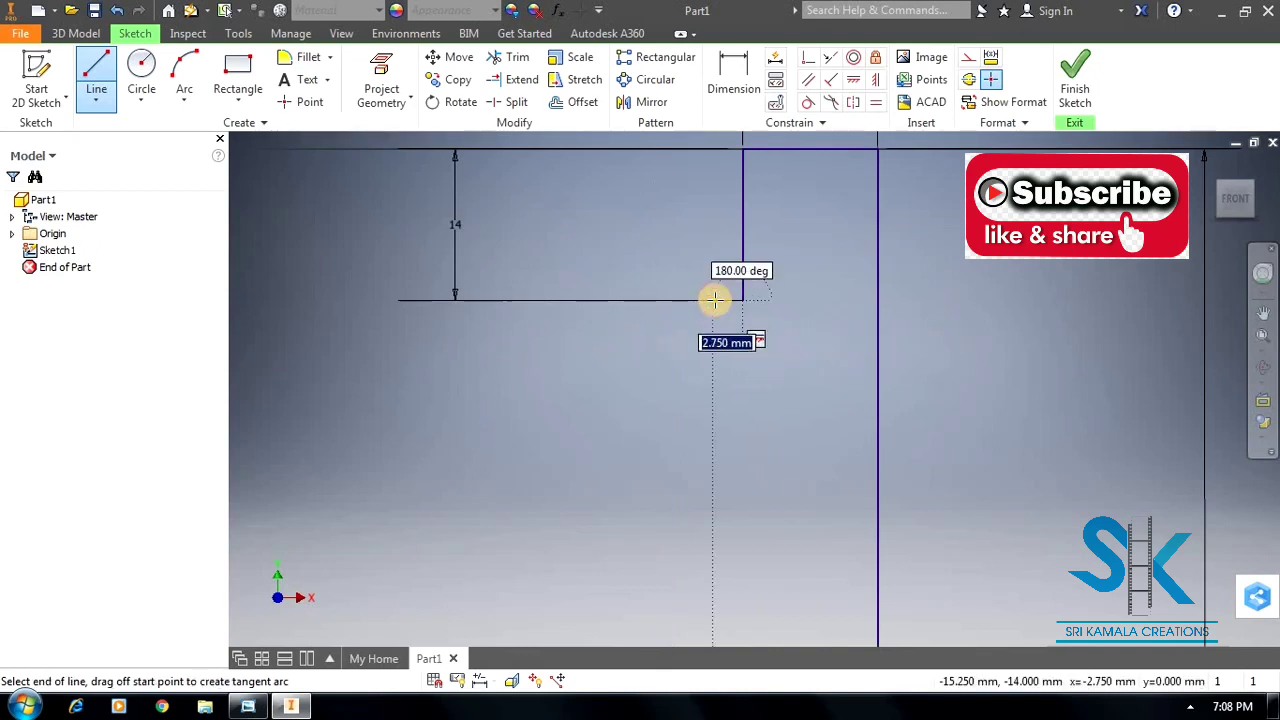
key(Return)
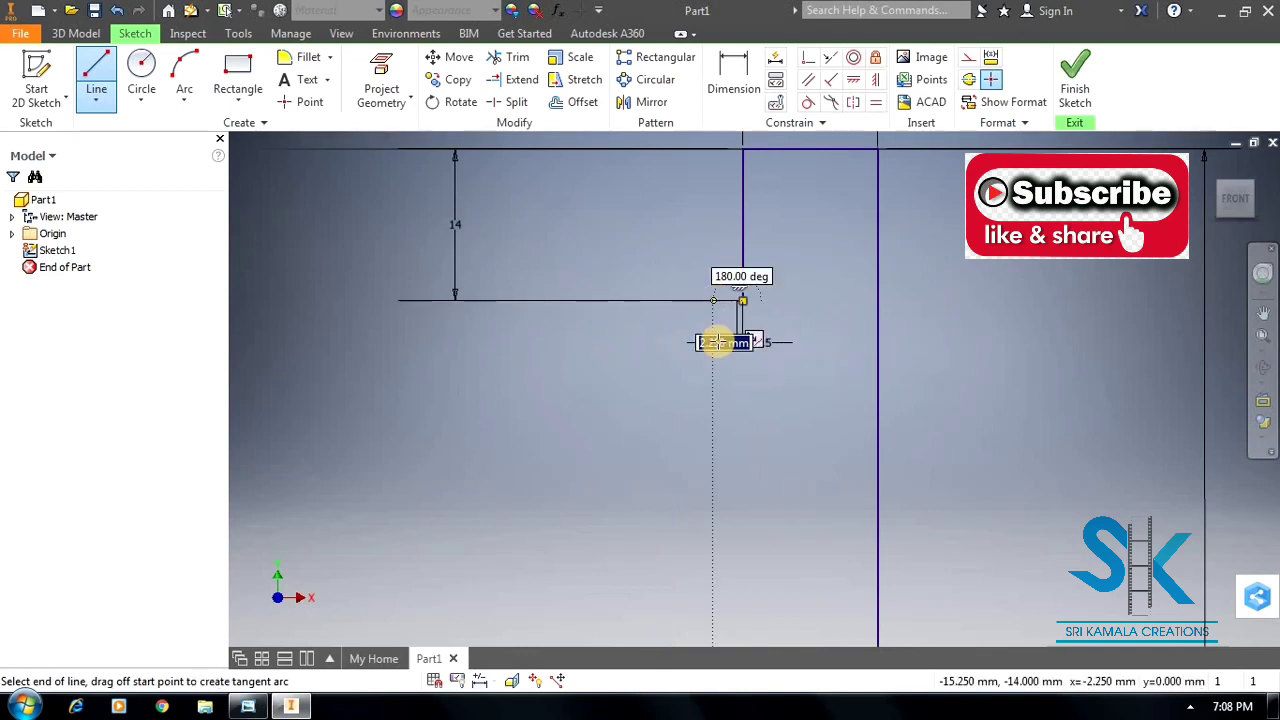
Continue the profile with a 6 mm vertical line downward and a 0.5 mm horizontal line back to the right.
key(alt+Tab)
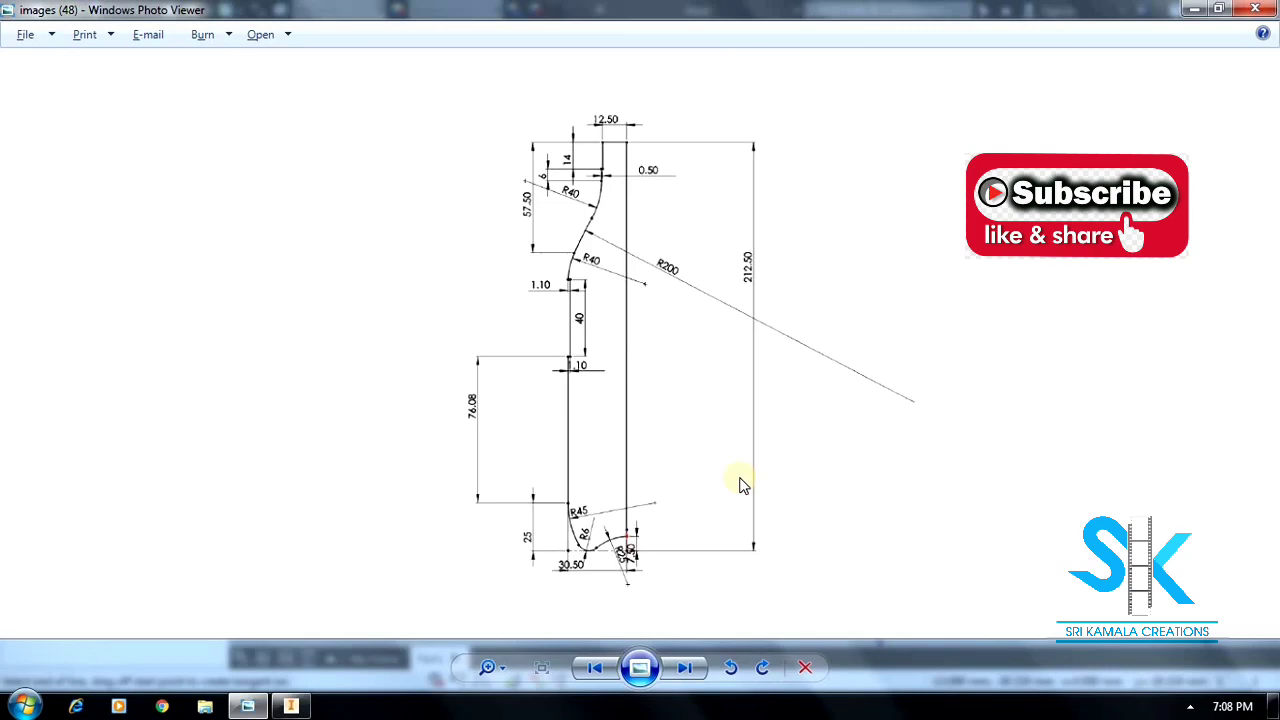
key(alt+Tab)
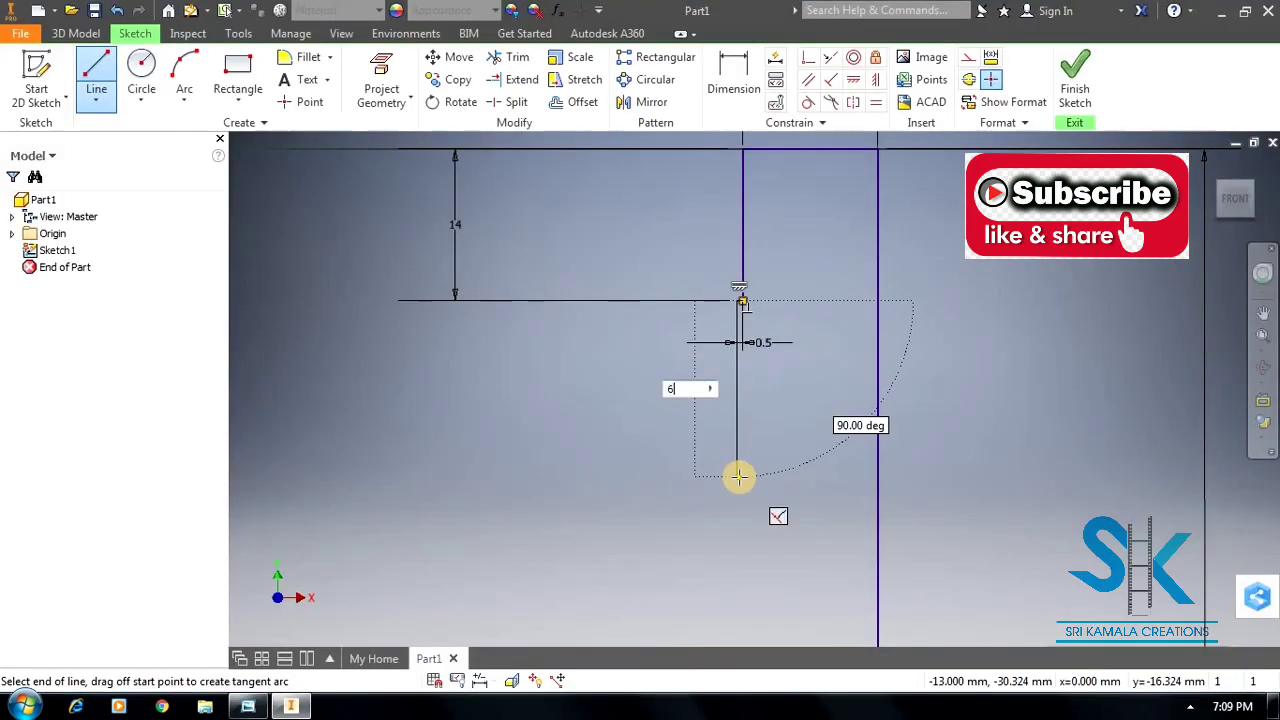
key(alt+Tab)
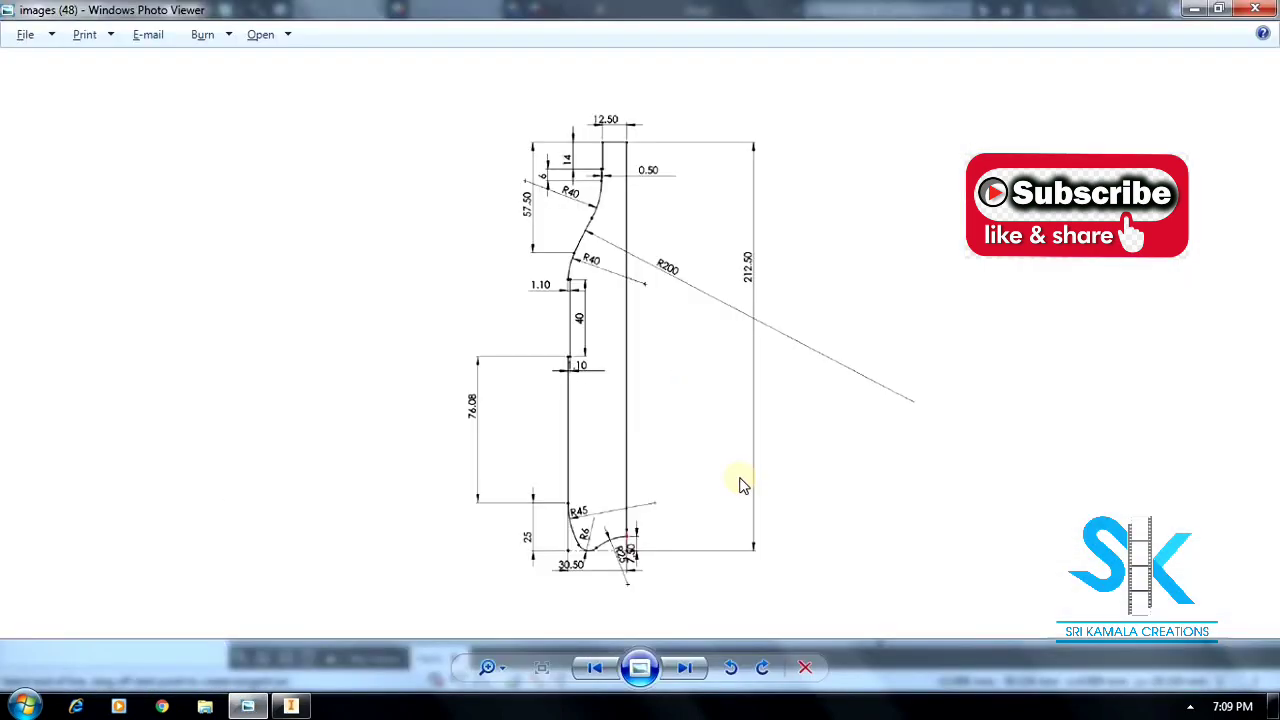
key(alt+Tab)
scroll(738, 353, down, 5)
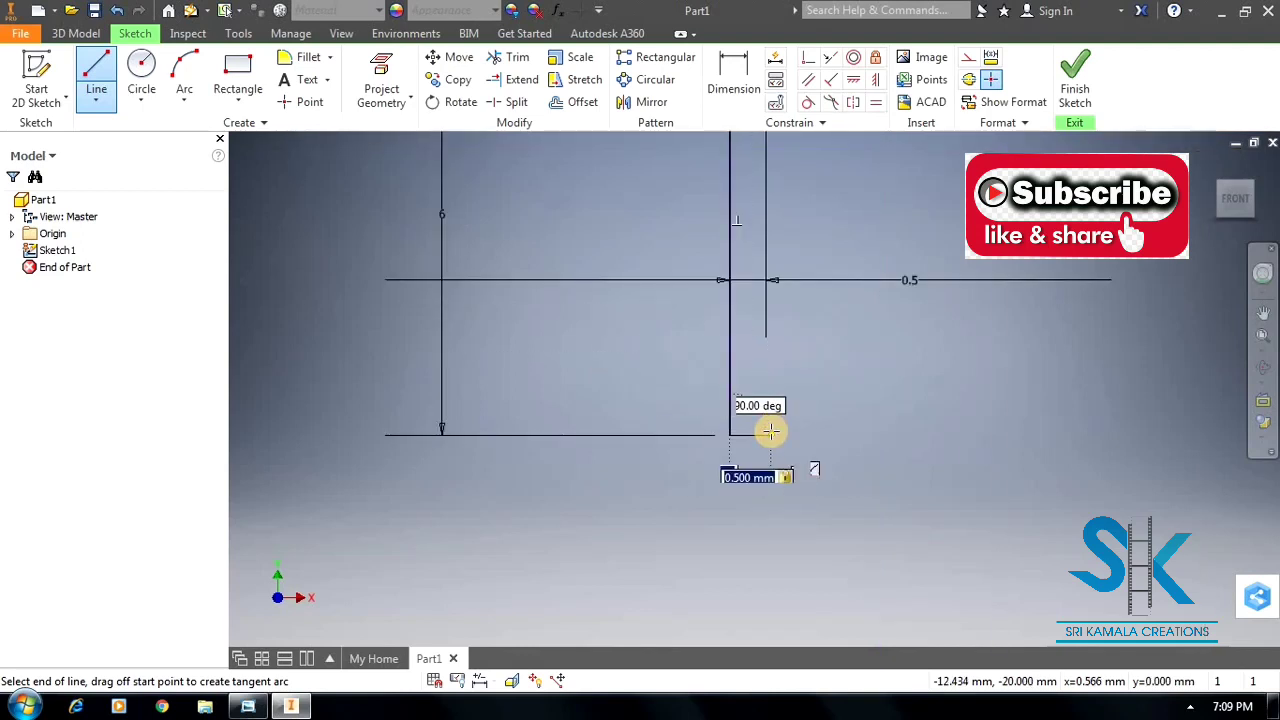
key(Return)
key(Escape)
scroll(613, 398, down, 3)
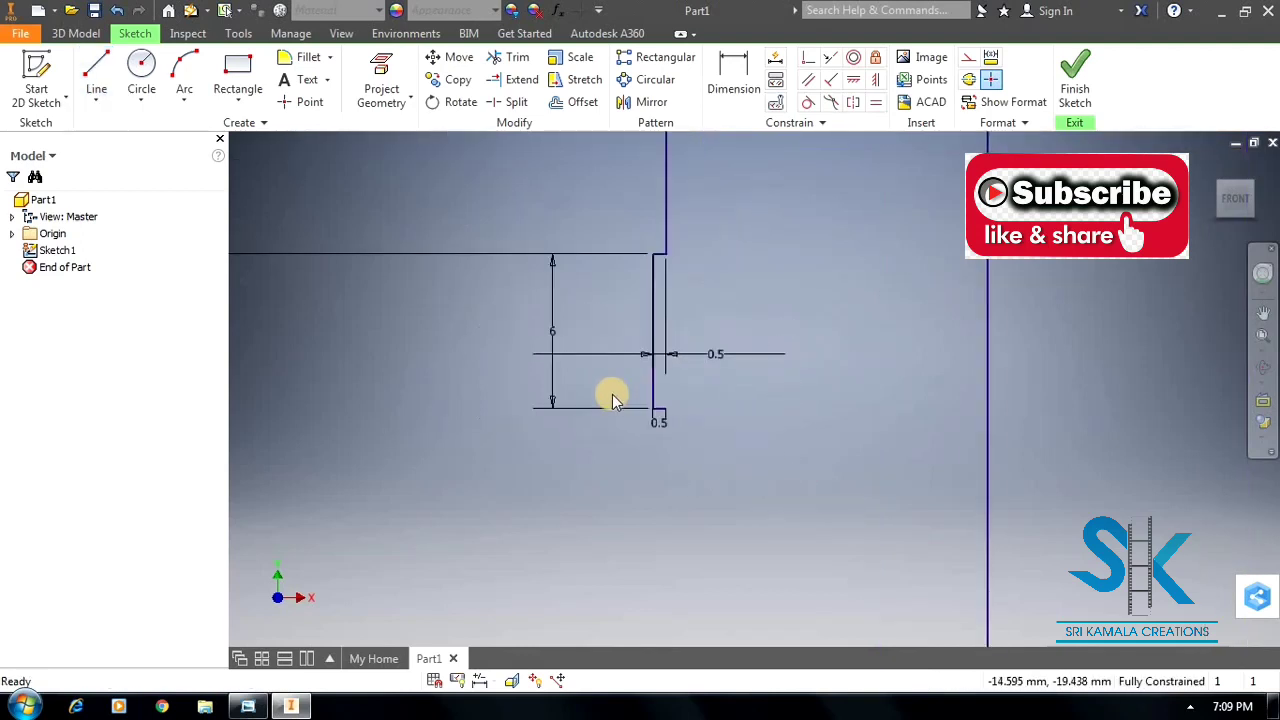
Draw a 76.08 mm vertical line upward from the top end of the 25 mm construction line, following the reference drawing.
key(alt+Tab)
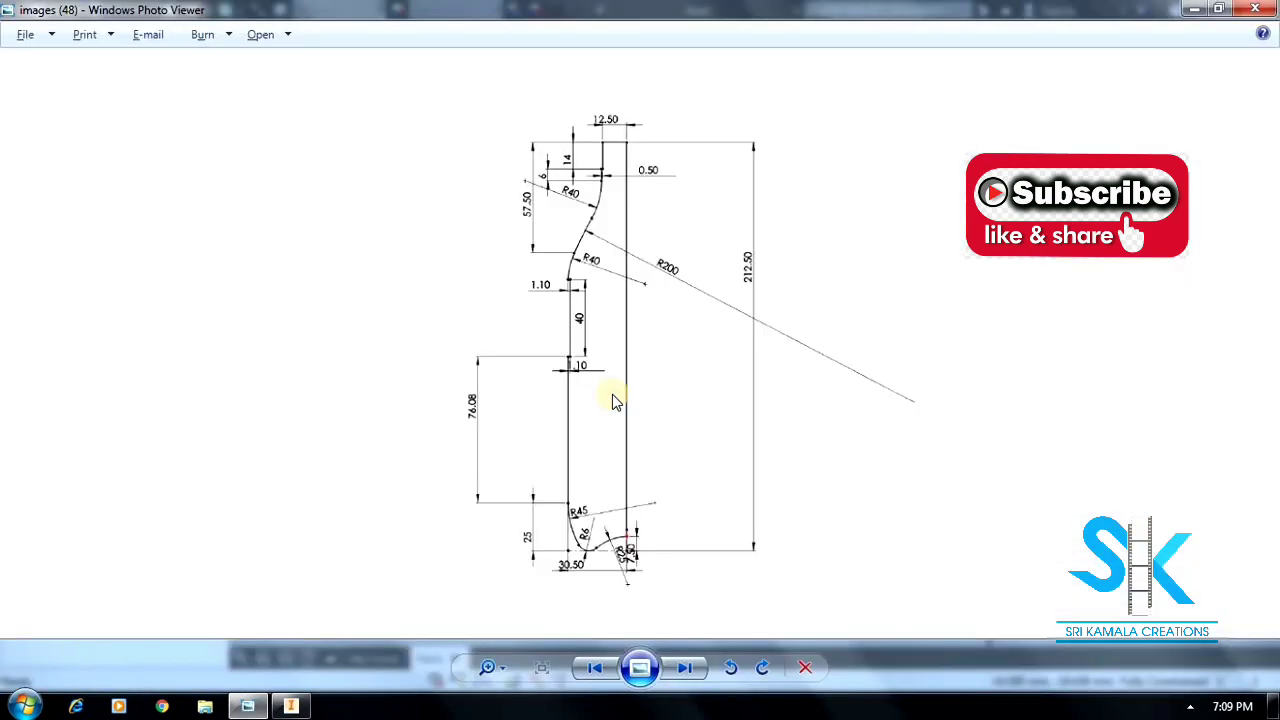
key(alt+Tab)
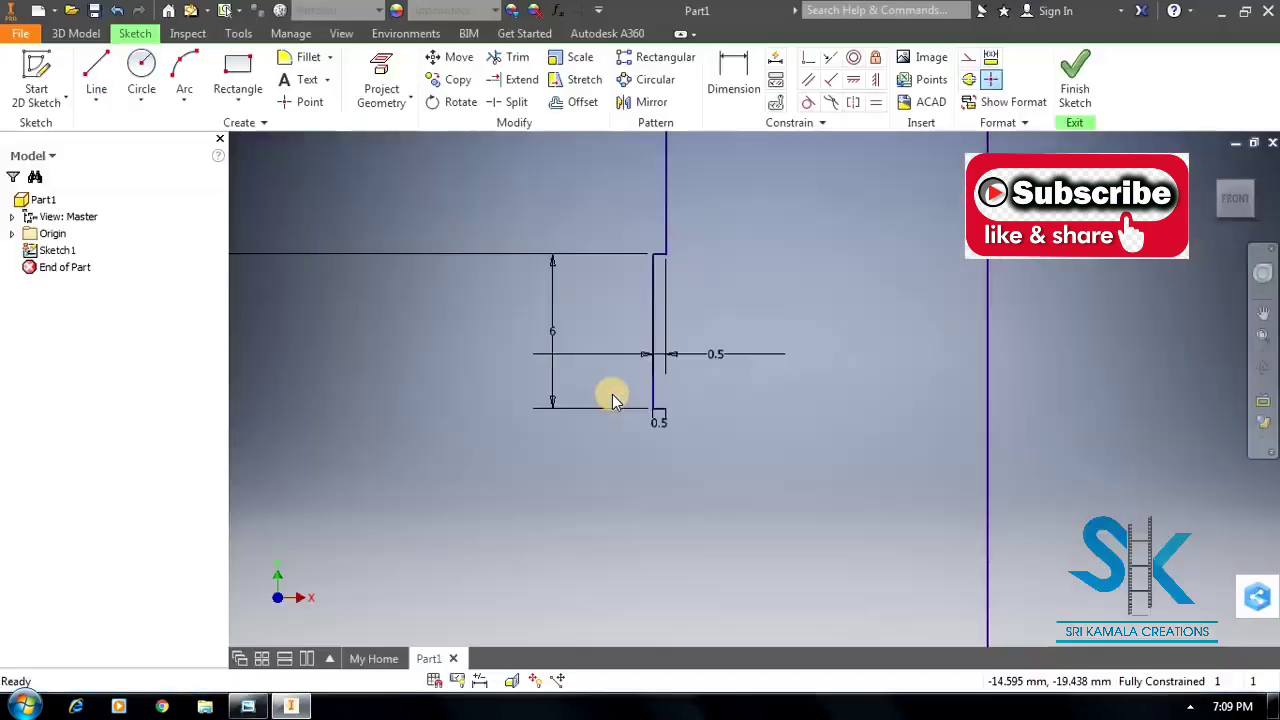
key(alt+Tab)
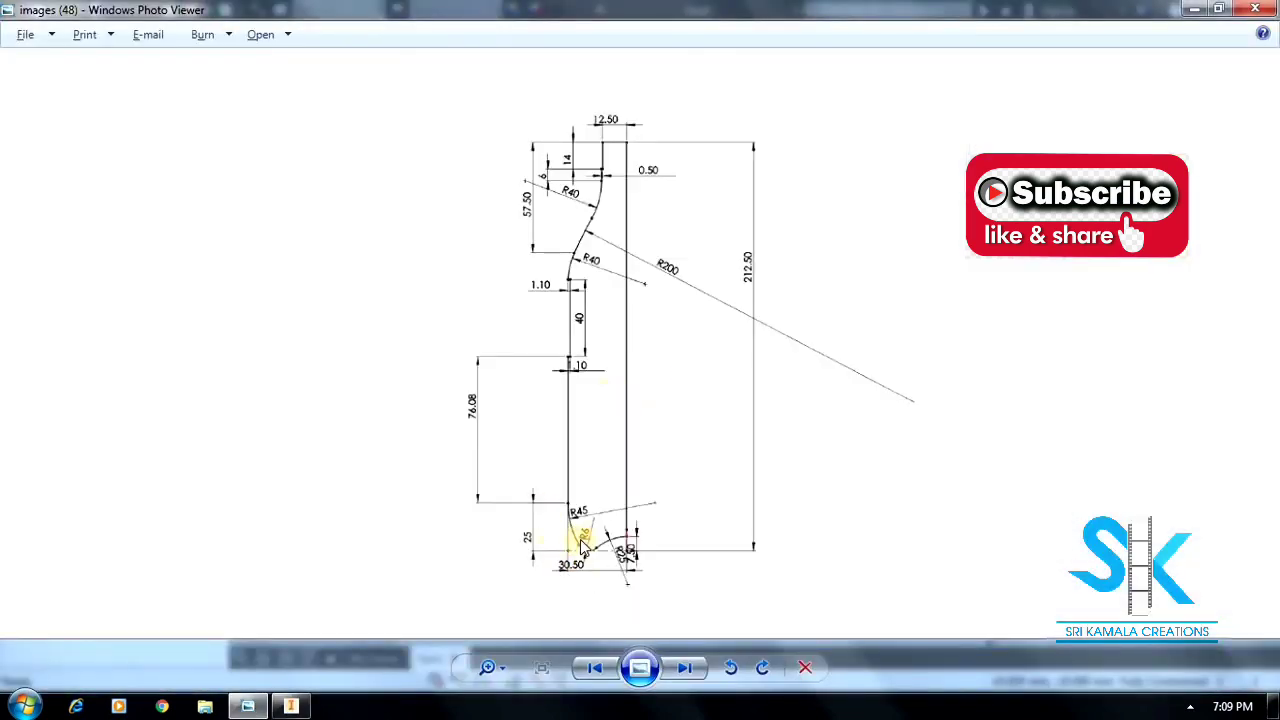
key(alt+Tab)
click(96, 80)
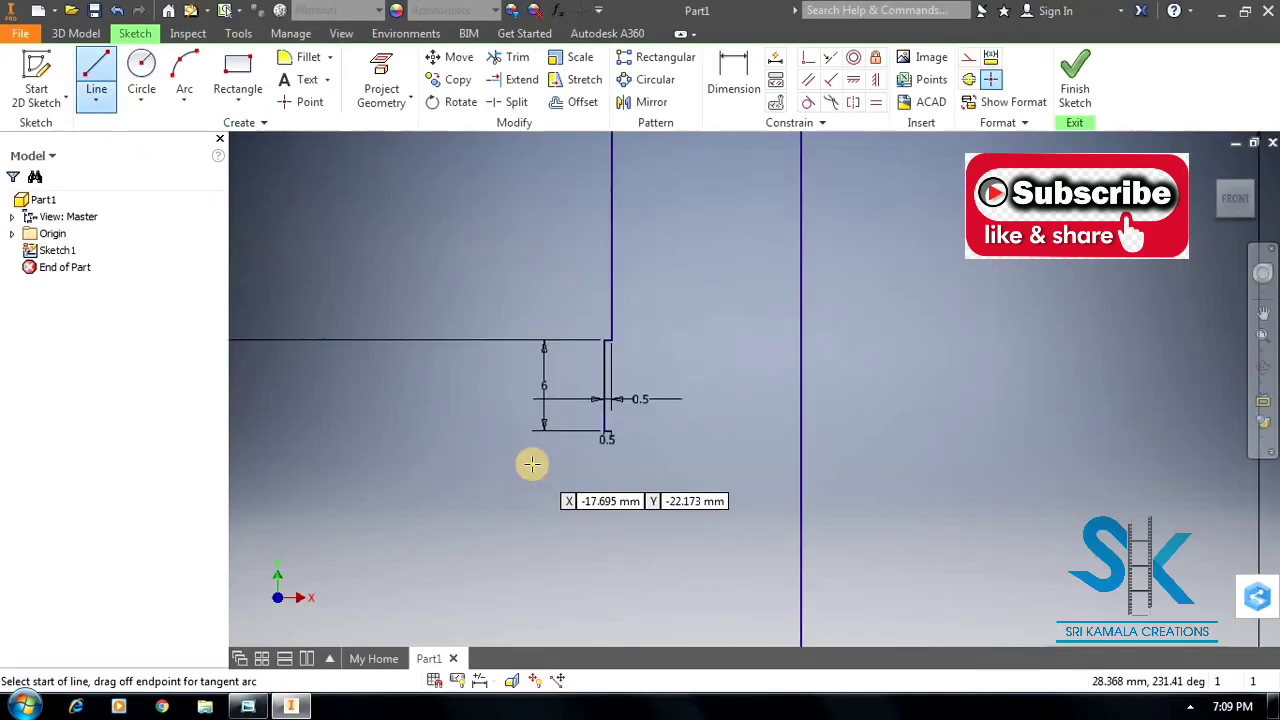
scroll(617, 513, up, 4)
scroll(649, 346, up, 6)
scroll(644, 440, down, 7)
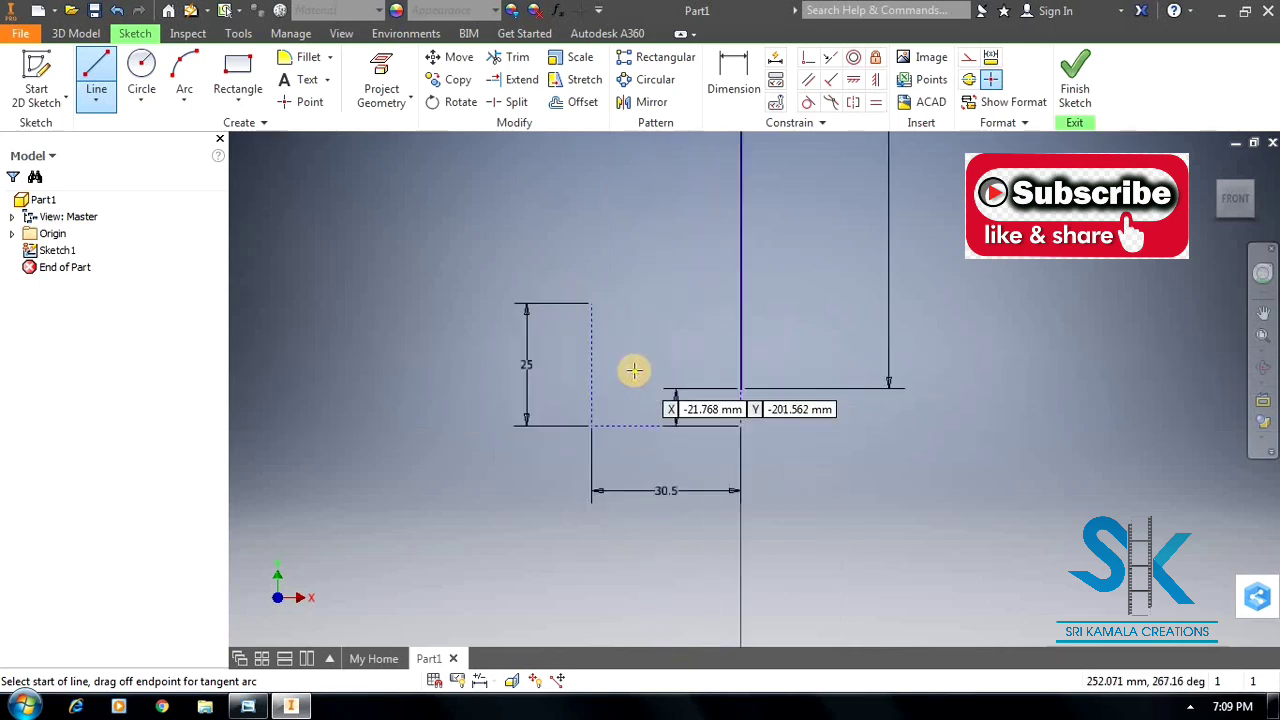
scroll(630, 355, down, 5)
scroll(603, 452, up, 6)
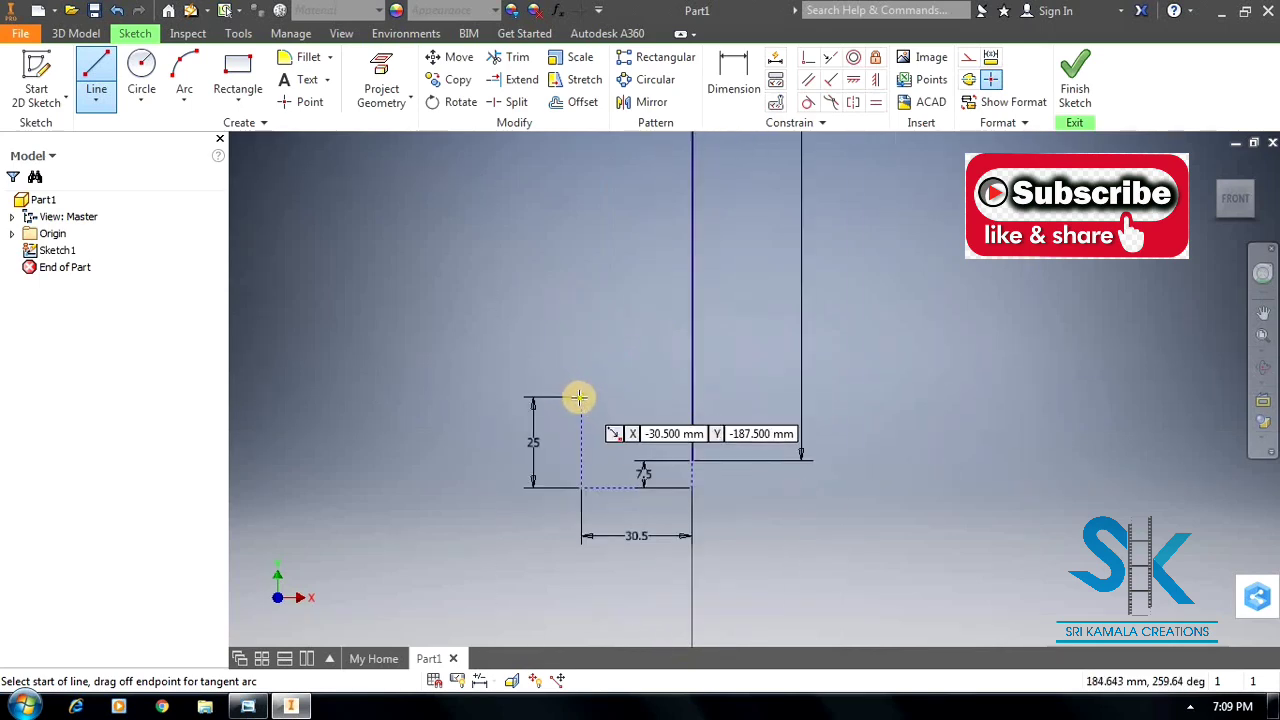
click(580, 397)
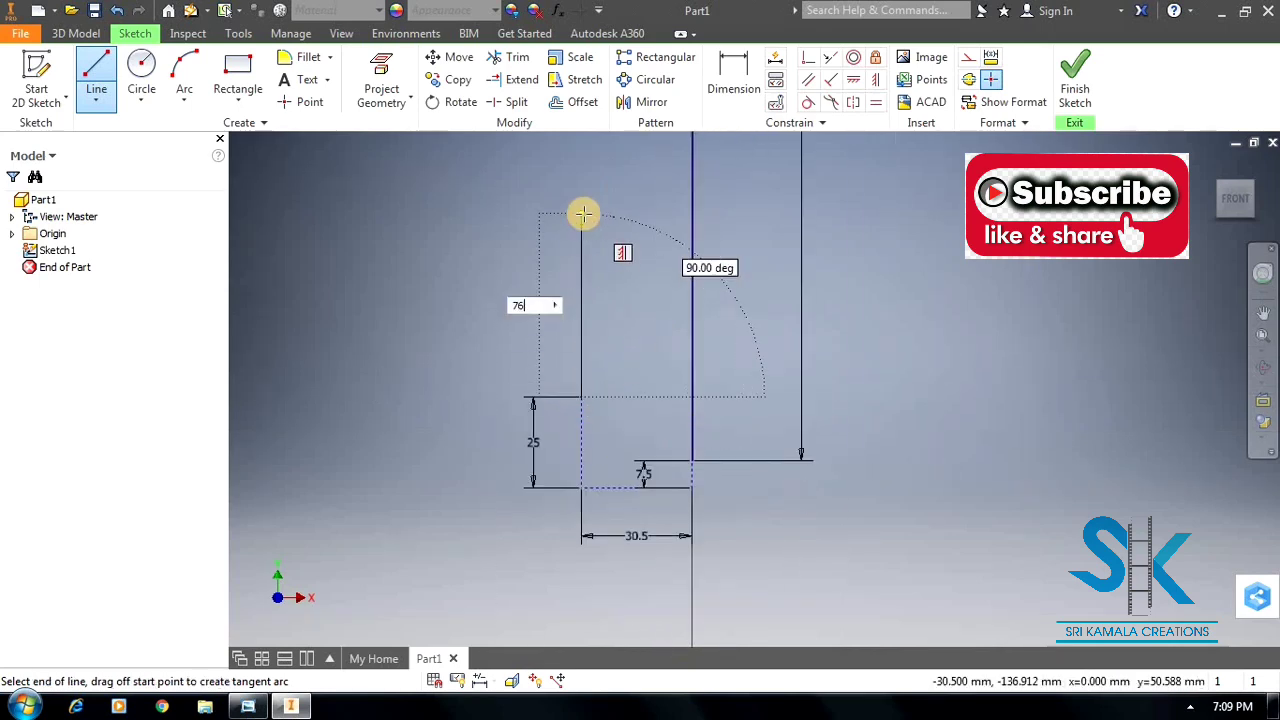
text(76.08)
key(Return)
Add a 1.1 mm horizontal line to the right from the upper end of the 76.08 mm line.
scroll(602, 350, up, 6)
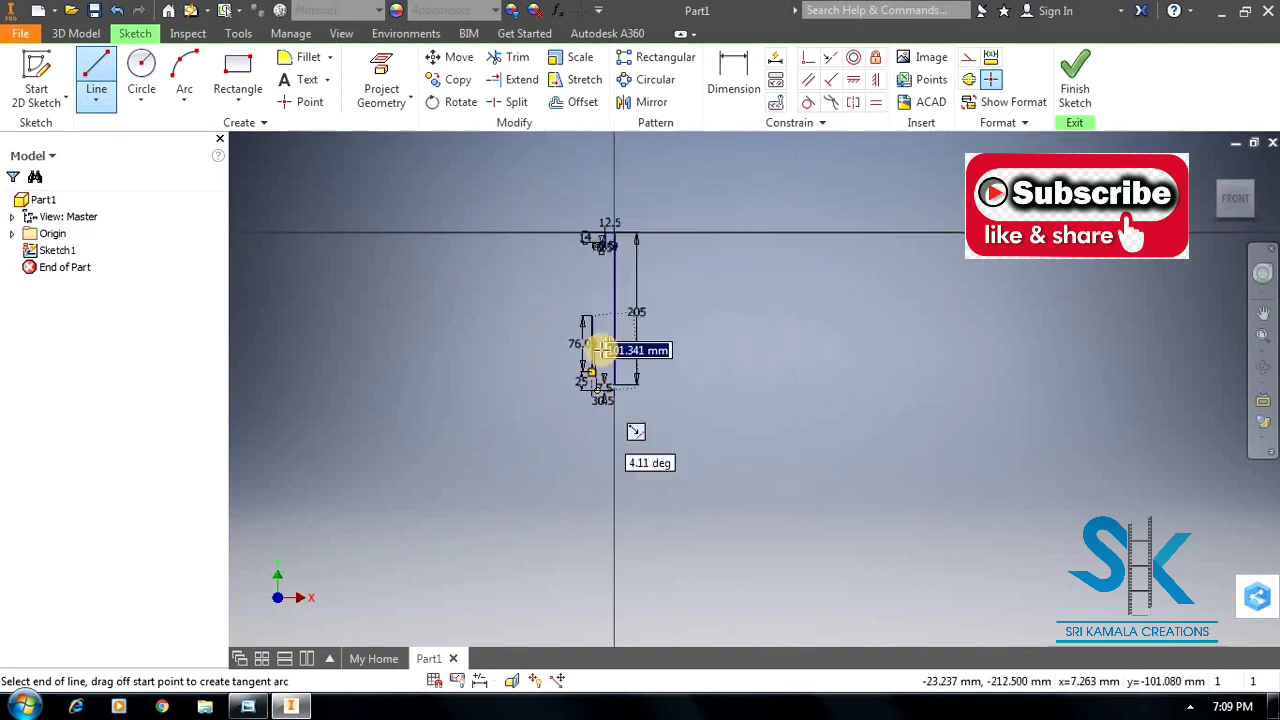
scroll(602, 340, down, 5)
scroll(564, 271, up, 3)
key(alt+Tab)
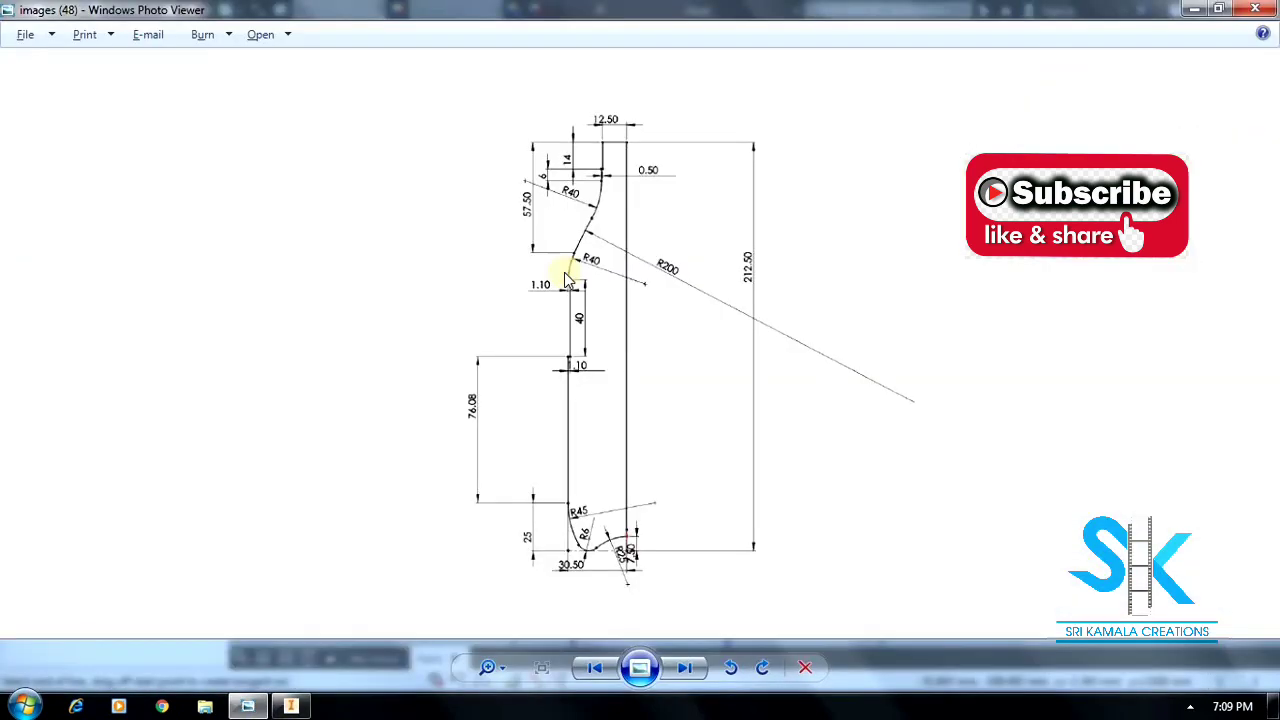
key(alt+Tab)
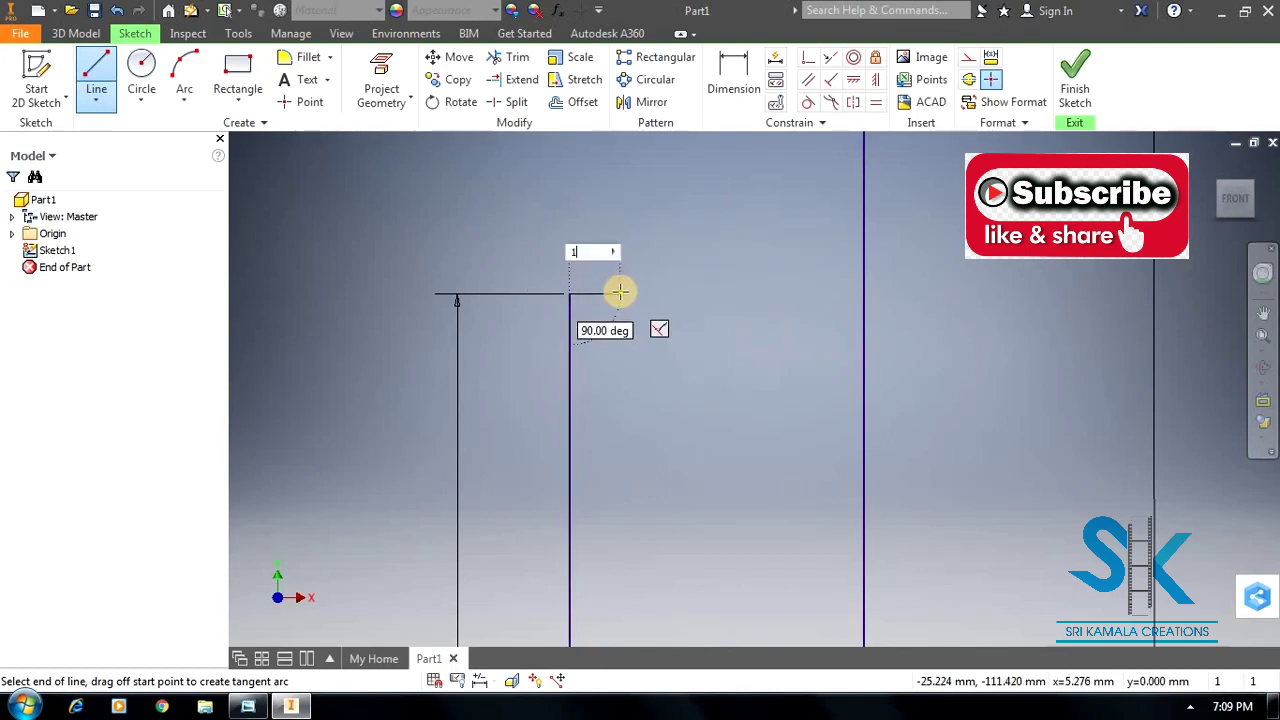
scroll(580, 306, down, 2)
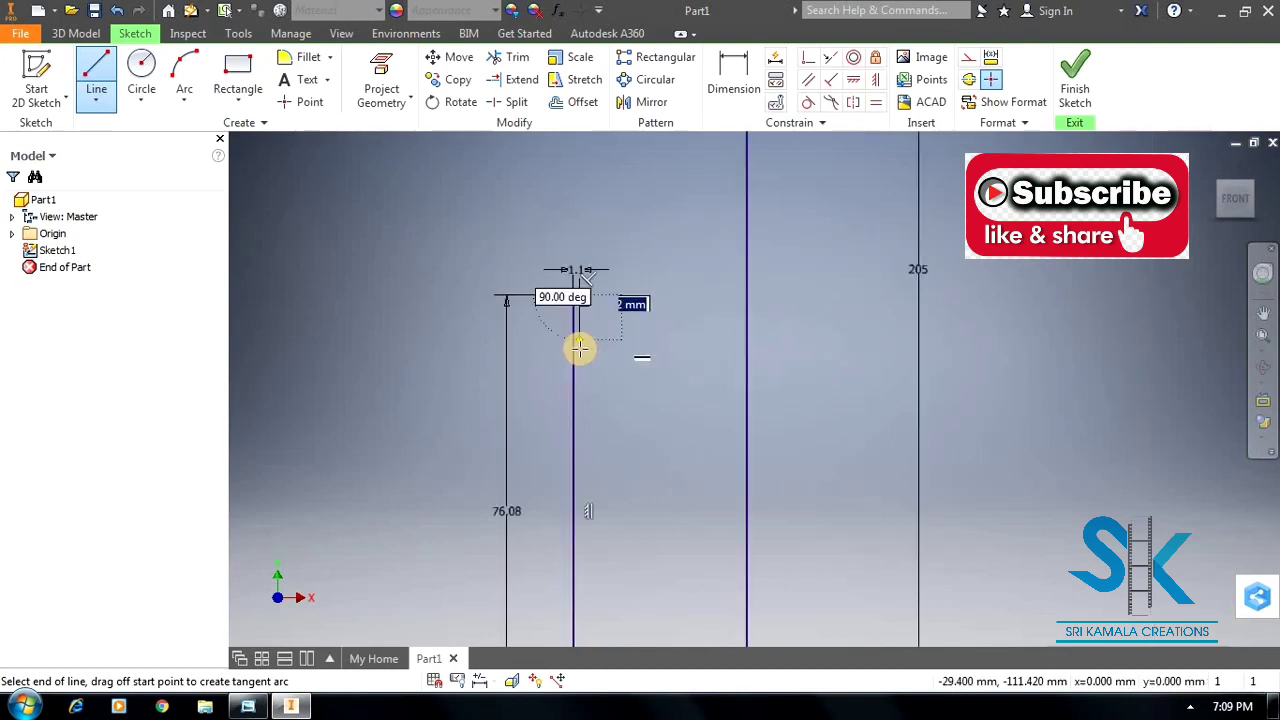
scroll(583, 350, up, 2)
scroll(629, 390, down, 2)
scroll(630, 390, down, 3)
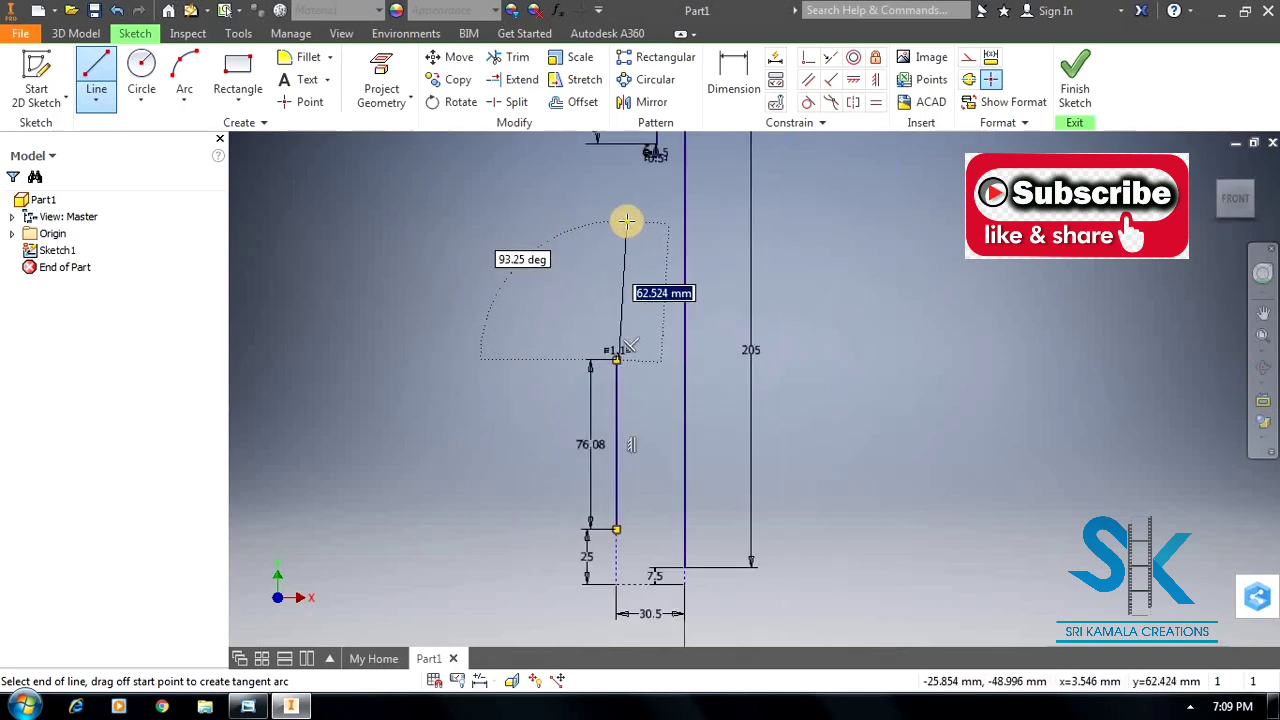
scroll(624, 220, up, 3)
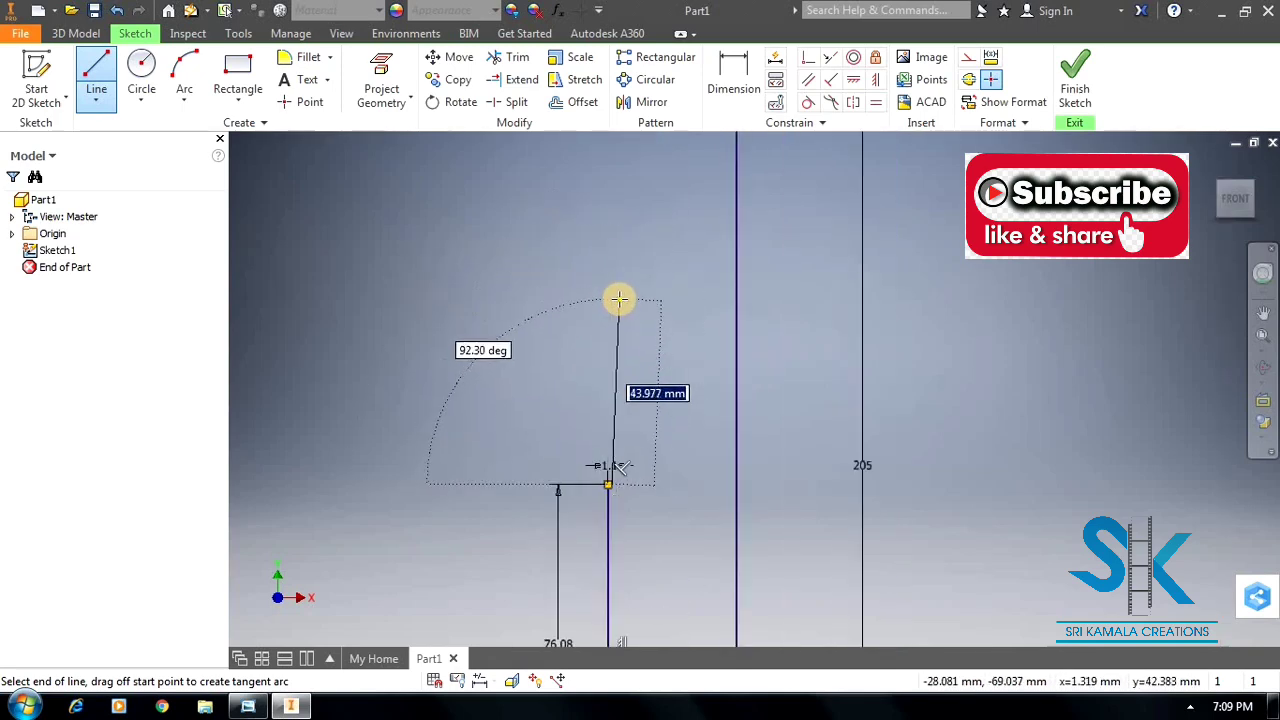
key(alt+Tab)
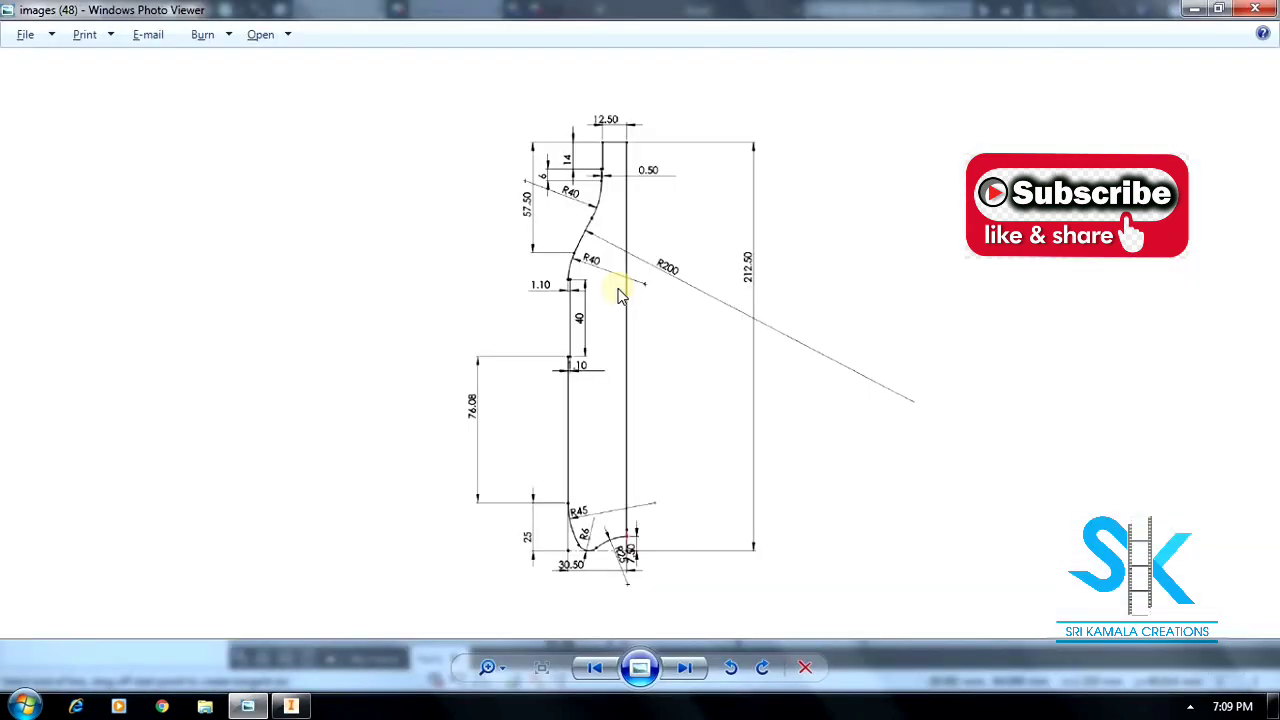
key(alt+Tab)
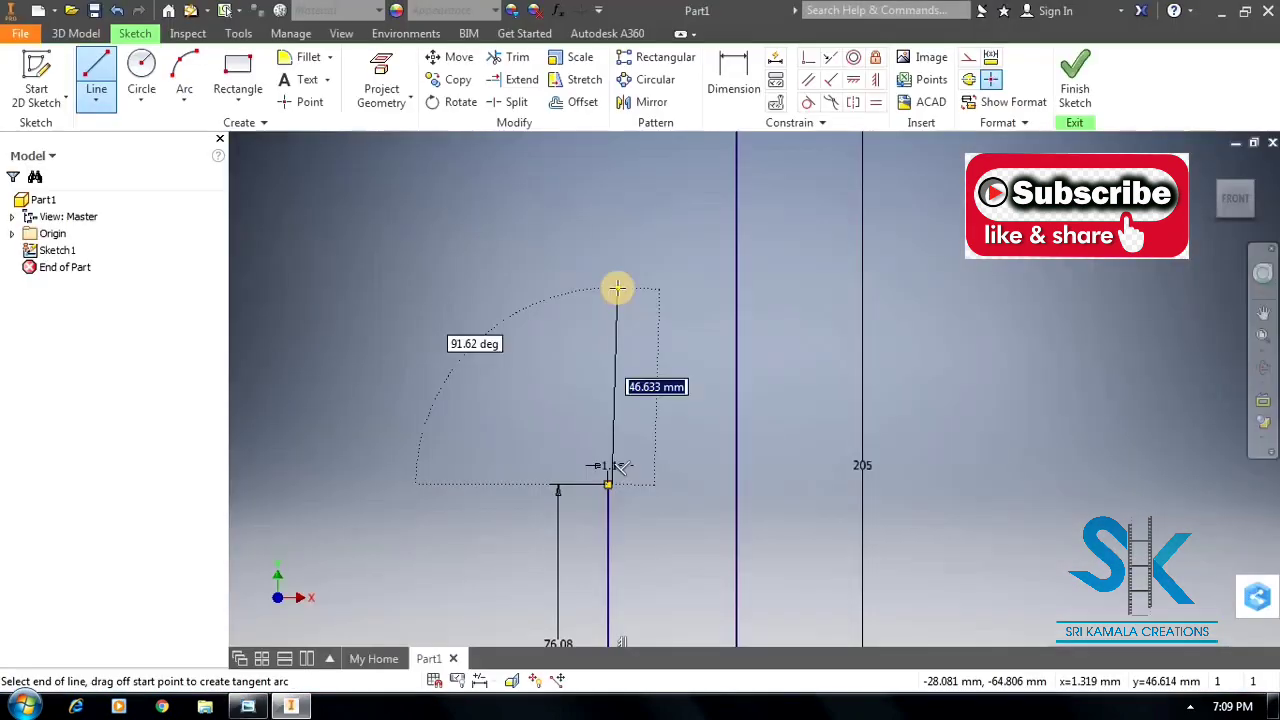
scroll(609, 465, up, 3)
scroll(618, 523, up, 5)
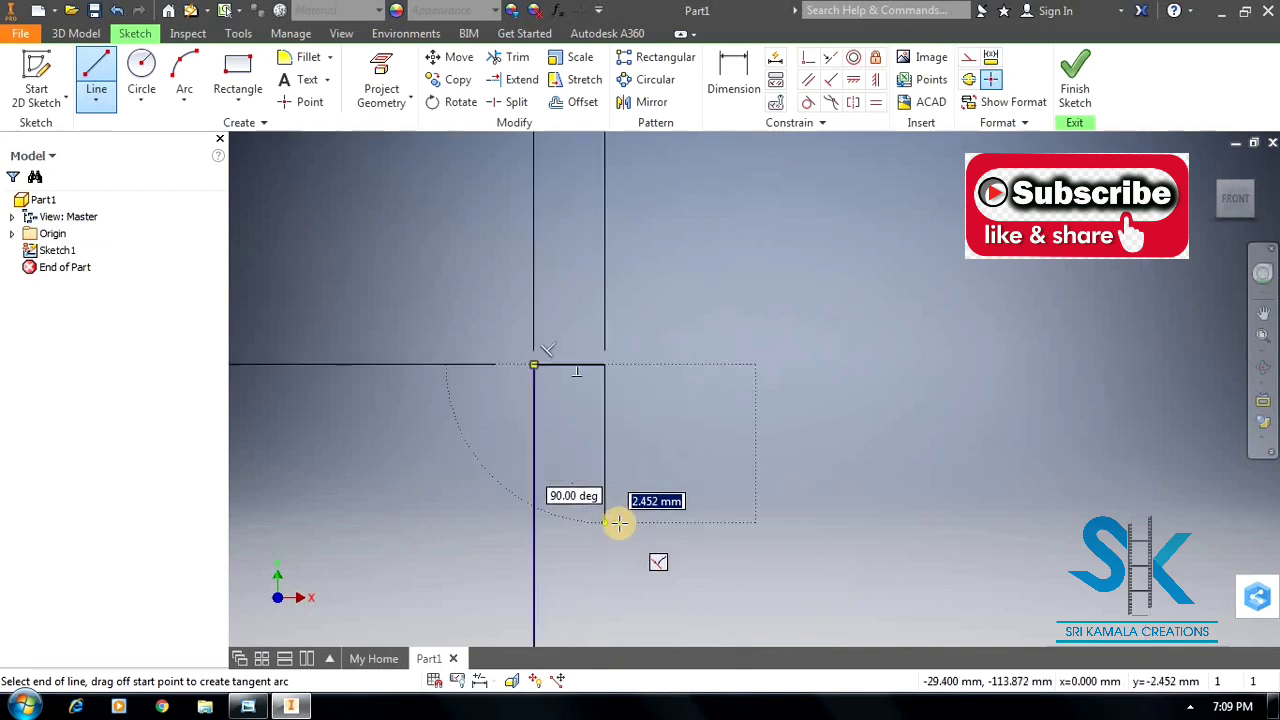
scroll(670, 525, down, 4)
key(Escape)
Move the 1.1 mm dimension below the short horizontal line.
click(639, 375)
click(639, 534)
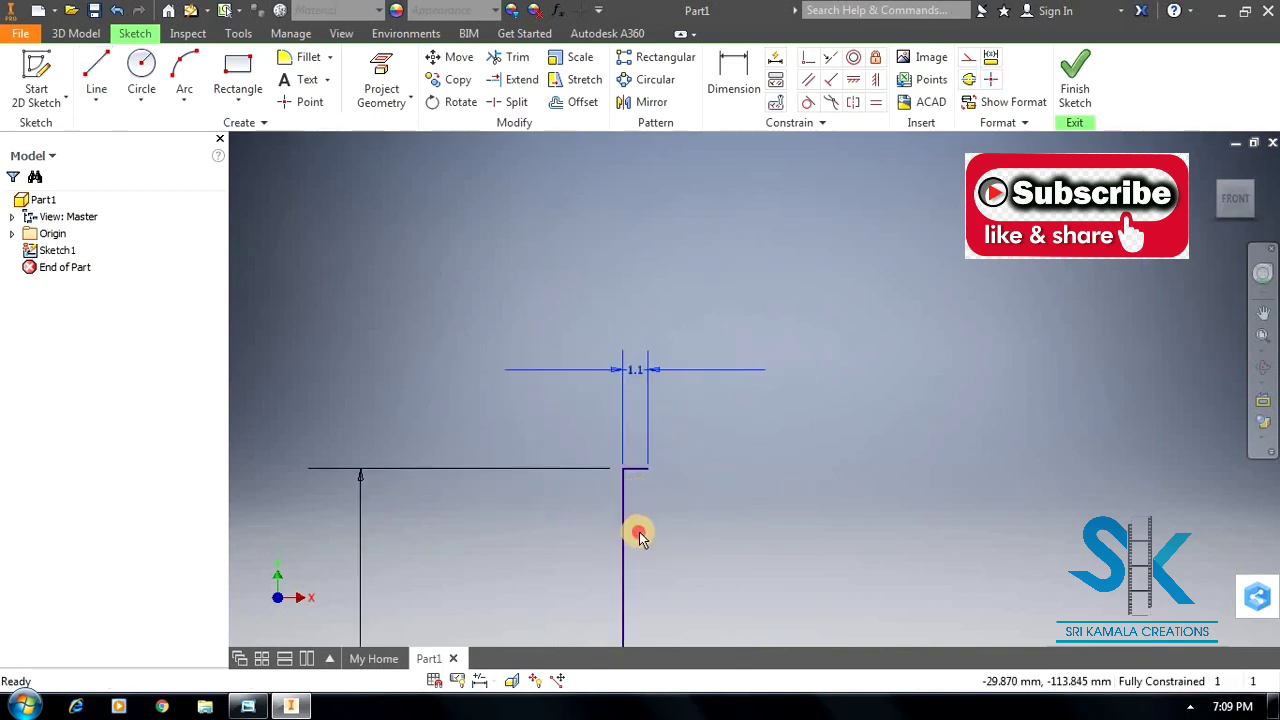
drag(636, 380, 654, 519)
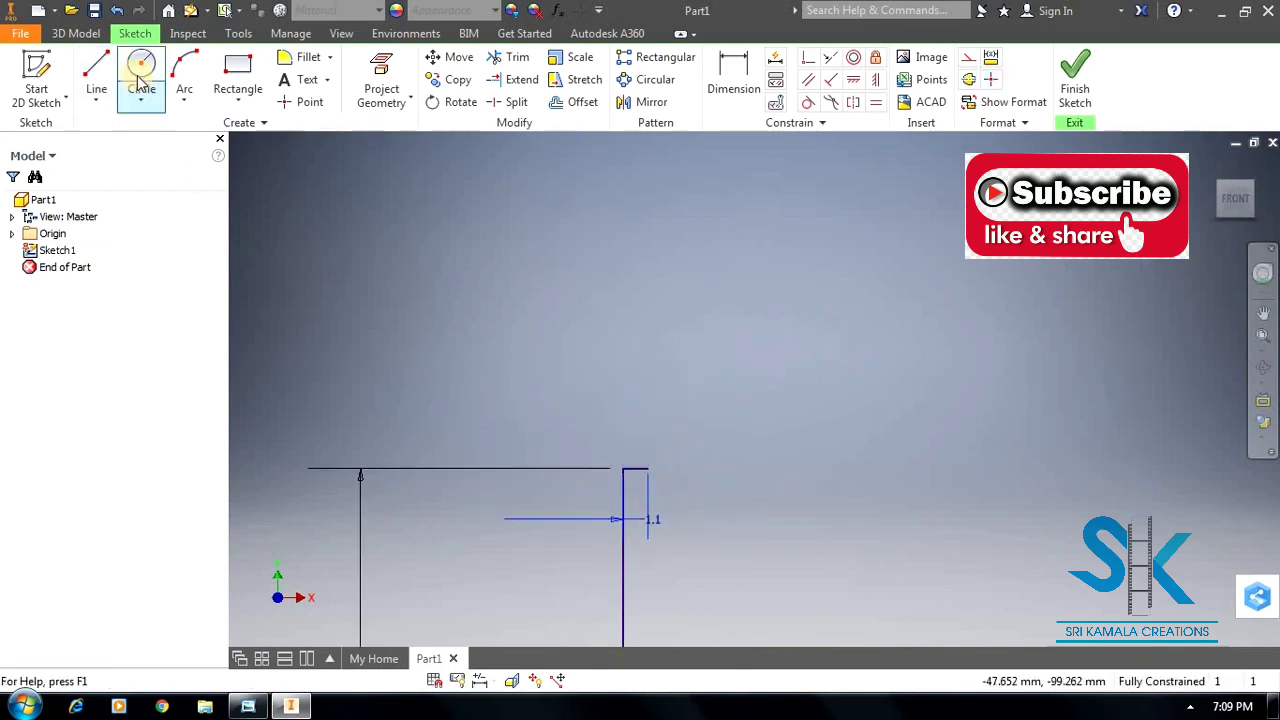
Draw a 40 mm vertical line upward from the right end of the 1.1 mm horizontal line.
click(96, 80)
click(648, 468)
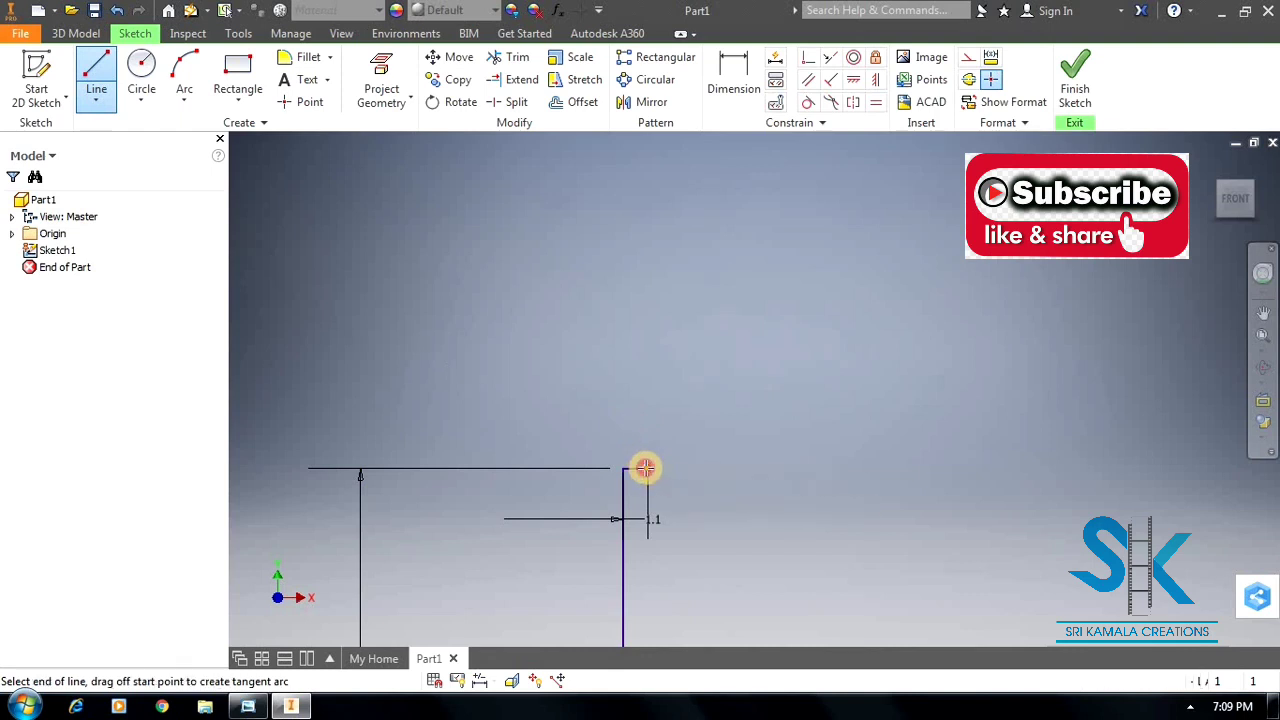
scroll(658, 469, down, 5)
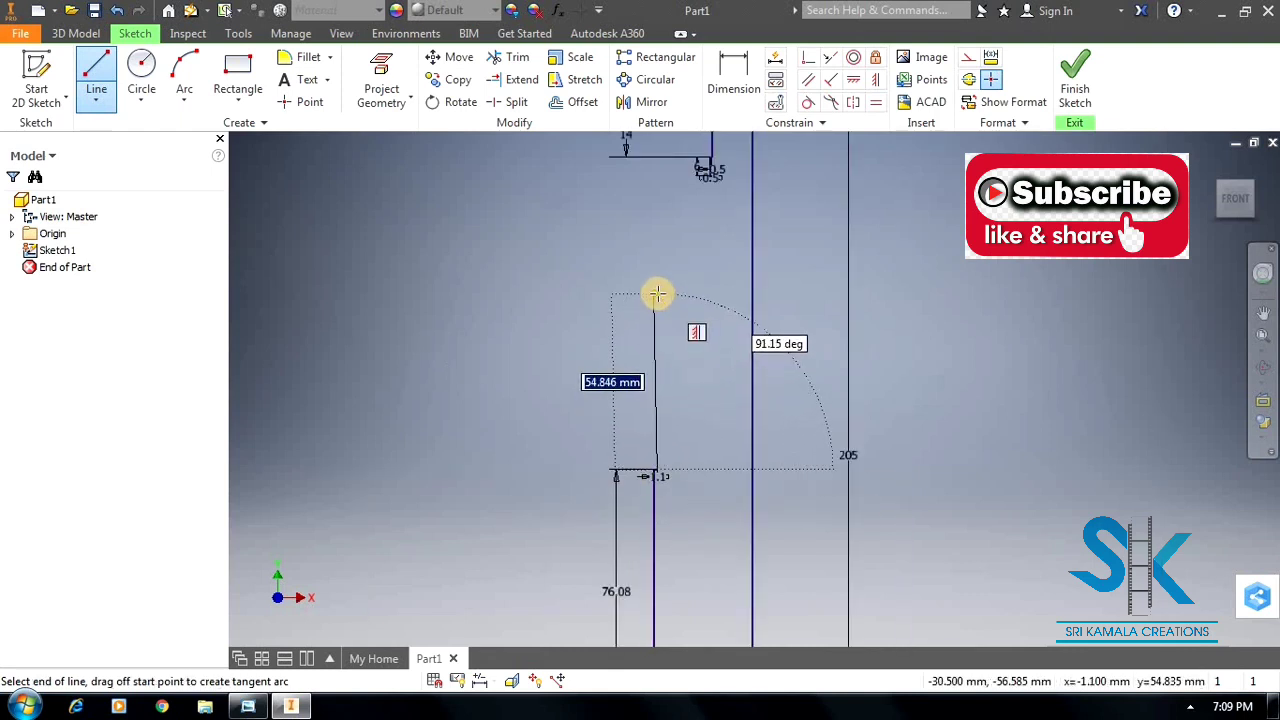
scroll(660, 429, down, 5)
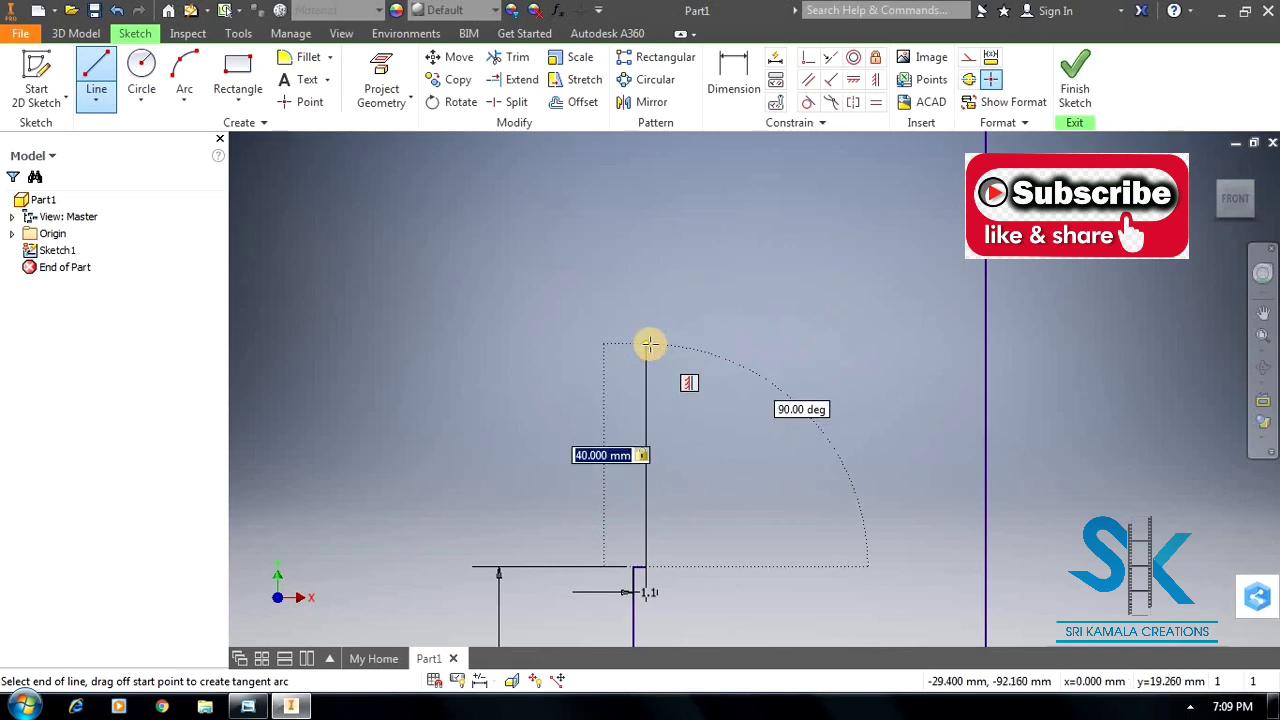
key(Return)
scroll(670, 554, up, 5)
scroll(681, 458, down, 3)
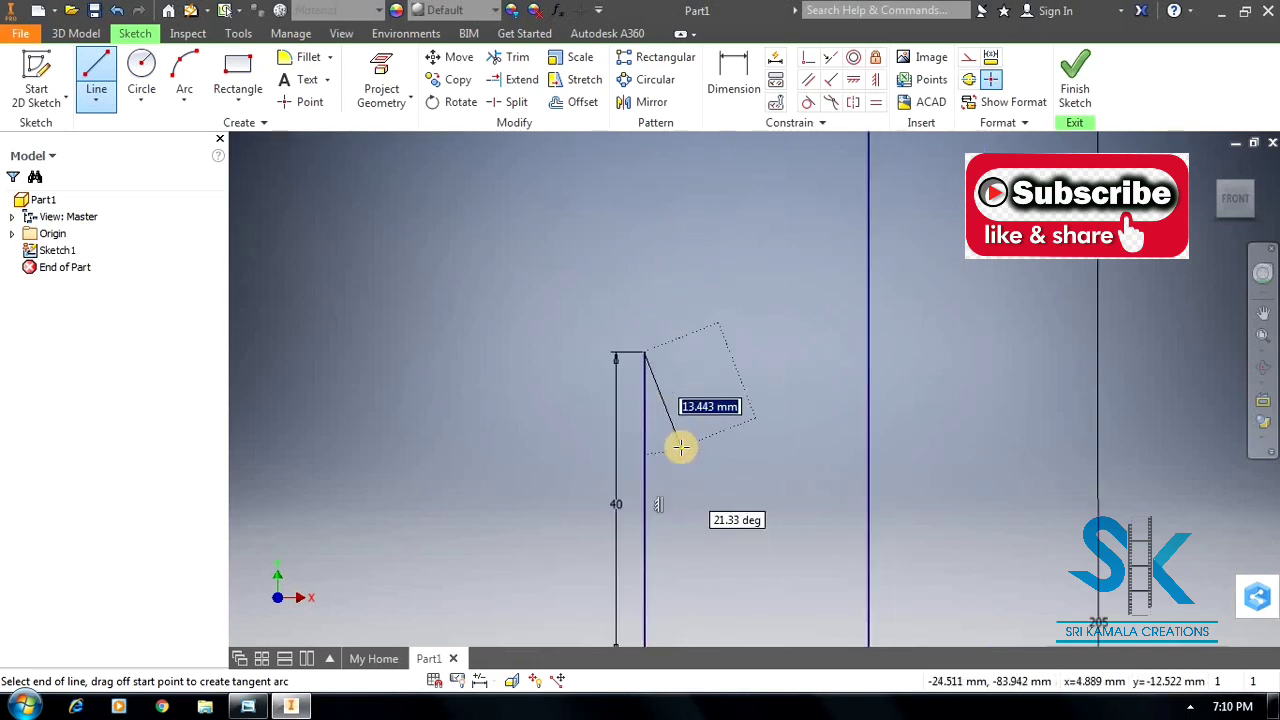
key(Escape)
Apply a vertical constraint to the 40 mm line.
click(870, 86)
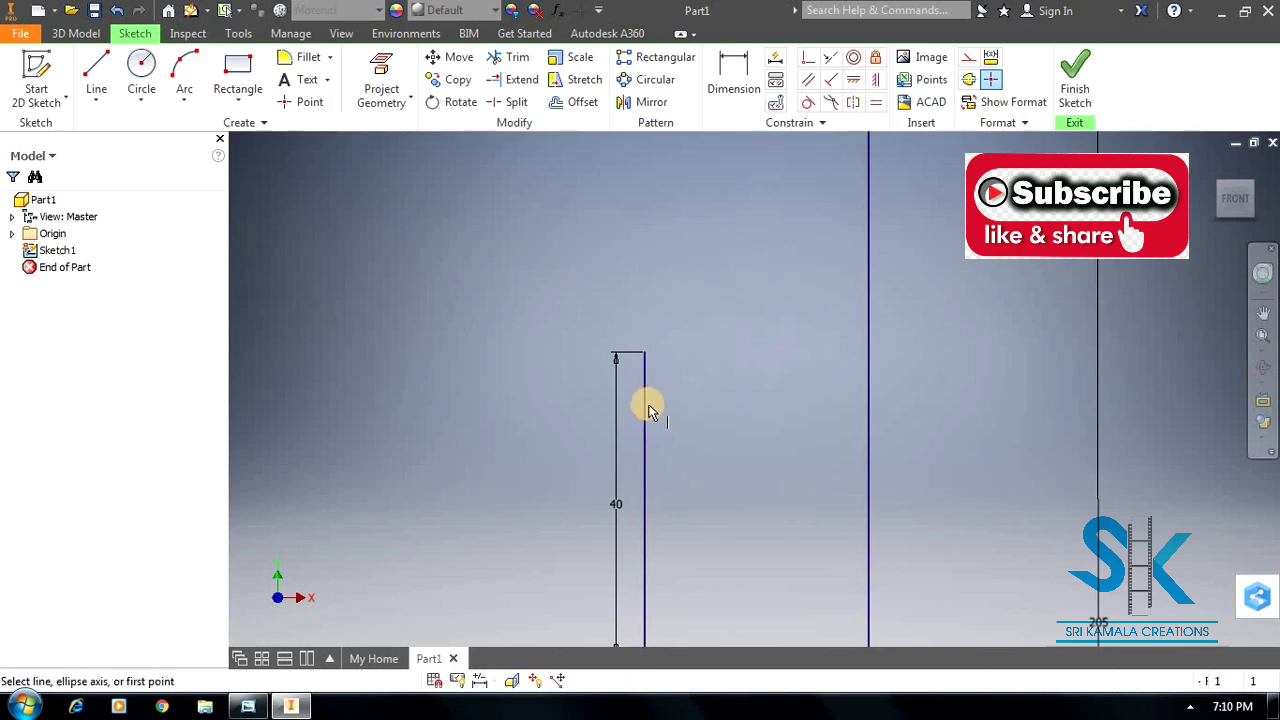
click(646, 405)
key(Escape)
Add a 1.1 mm horizontal line to the left from the upper end of the 40 mm vertical line.
click(96, 75)
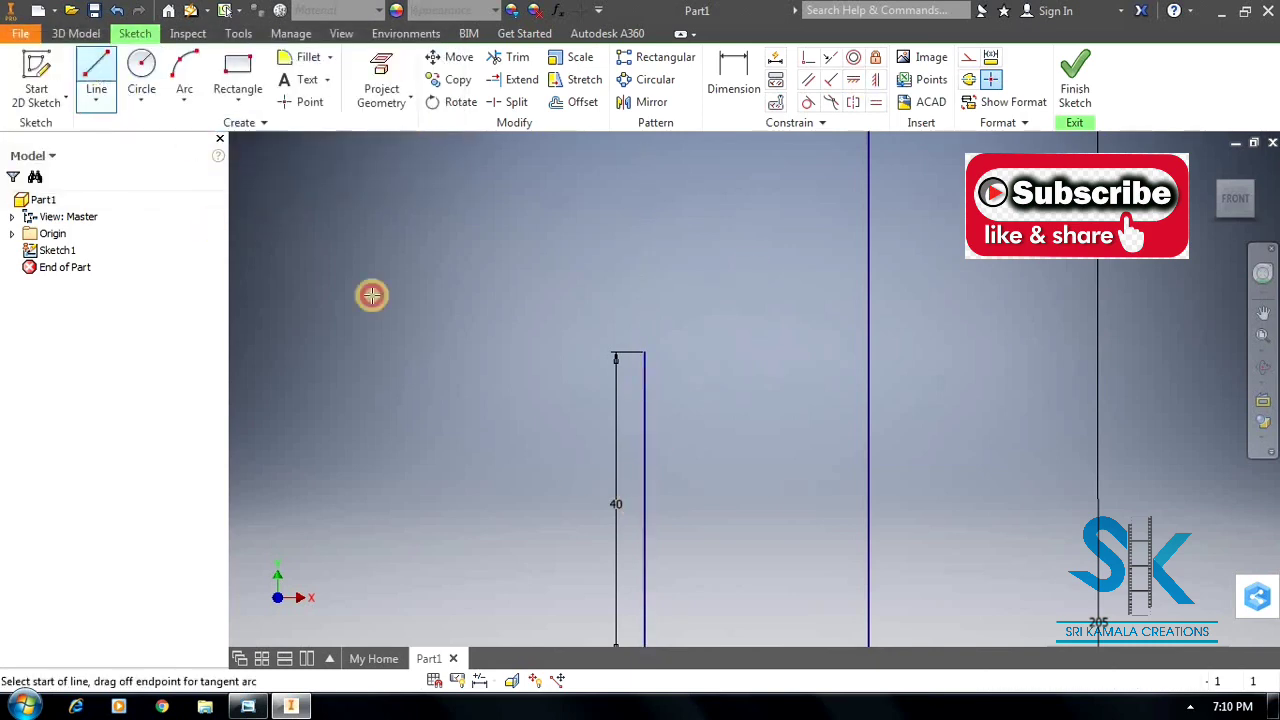
scroll(489, 314, up, 2)
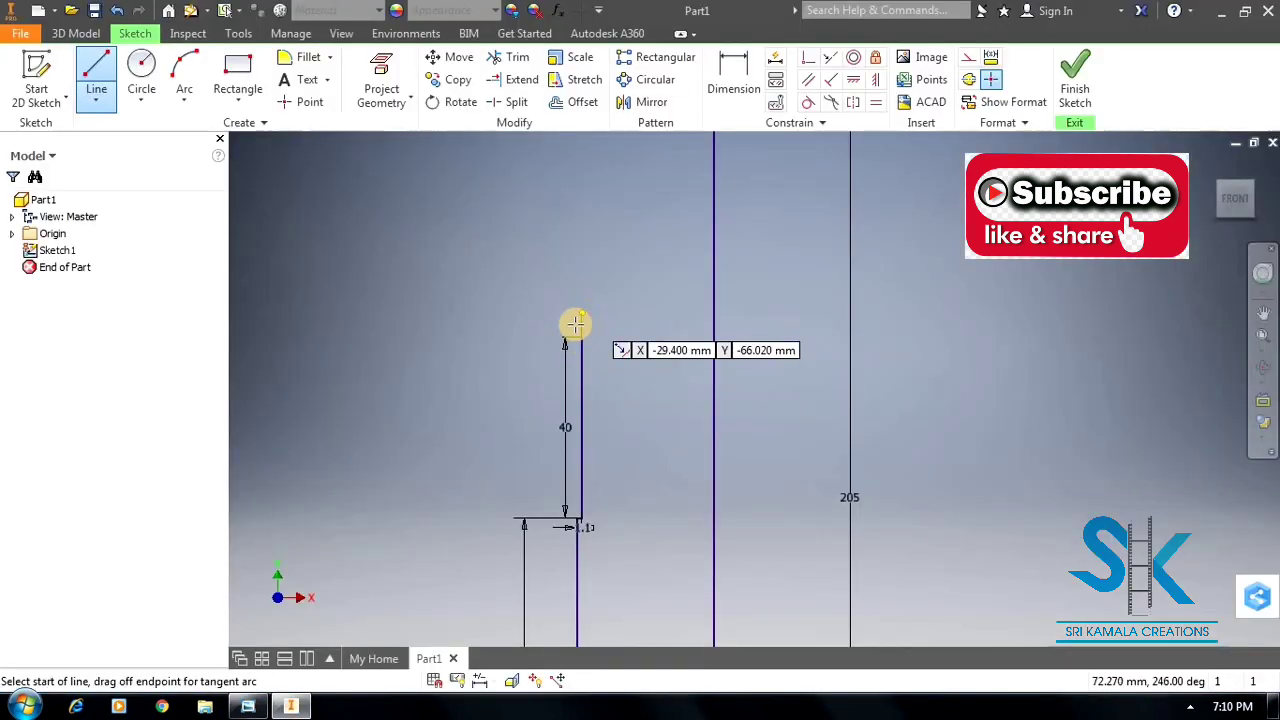
click(593, 391)
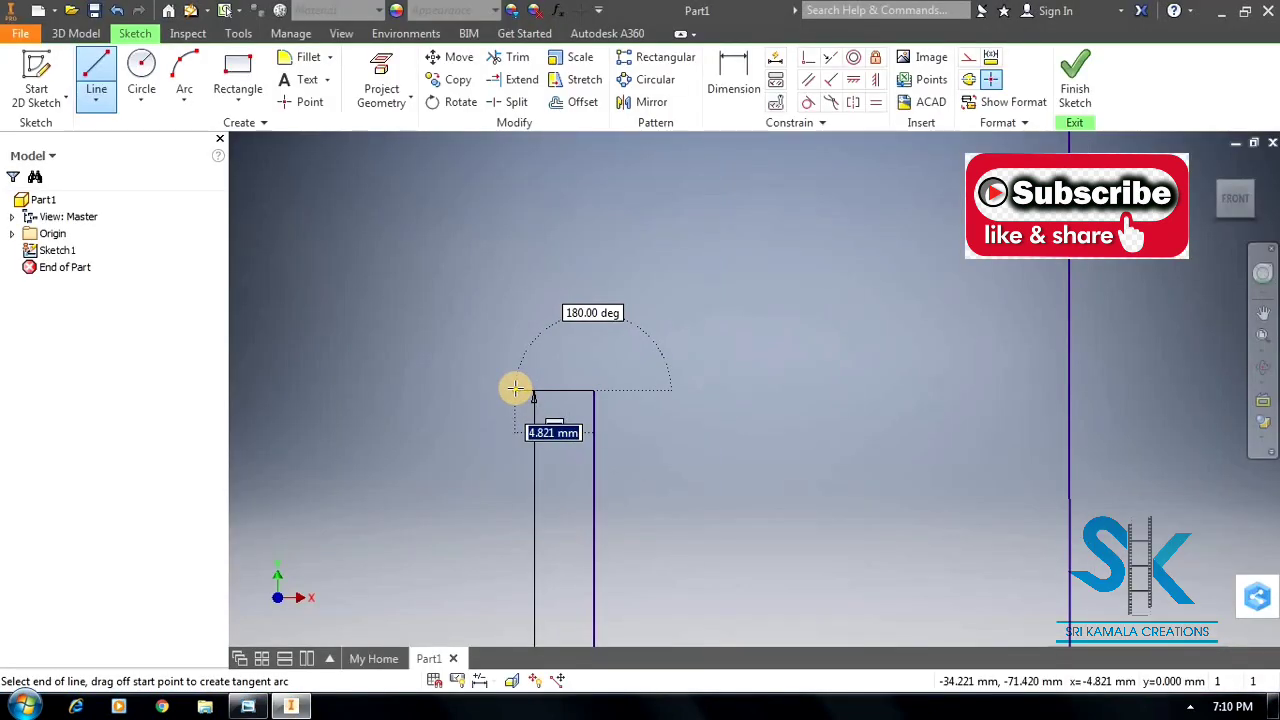
key(Return)
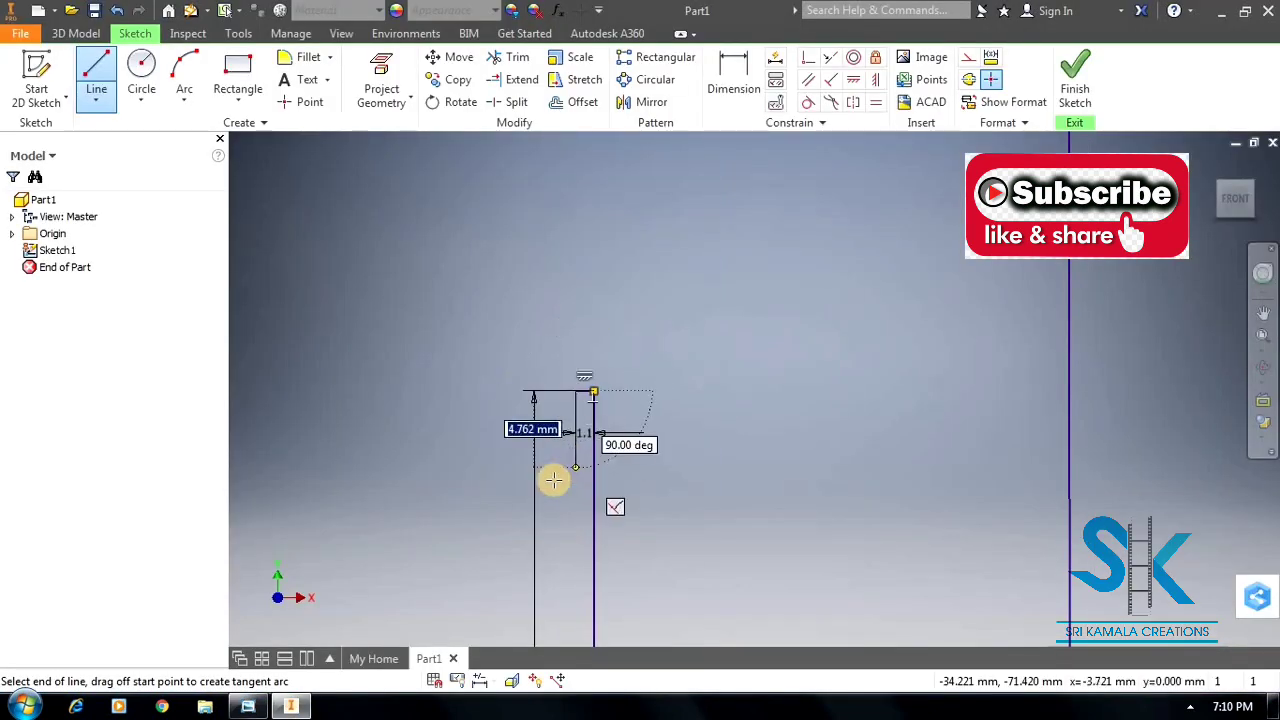
key(Escape)
Move the 40 mm dimension to the right of its line and the upper 1.1 mm dimension above its short line.
scroll(551, 403, up, 4)
drag(543, 513, 623, 520)
scroll(606, 550, up, 3)
scroll(594, 480, down, 6)
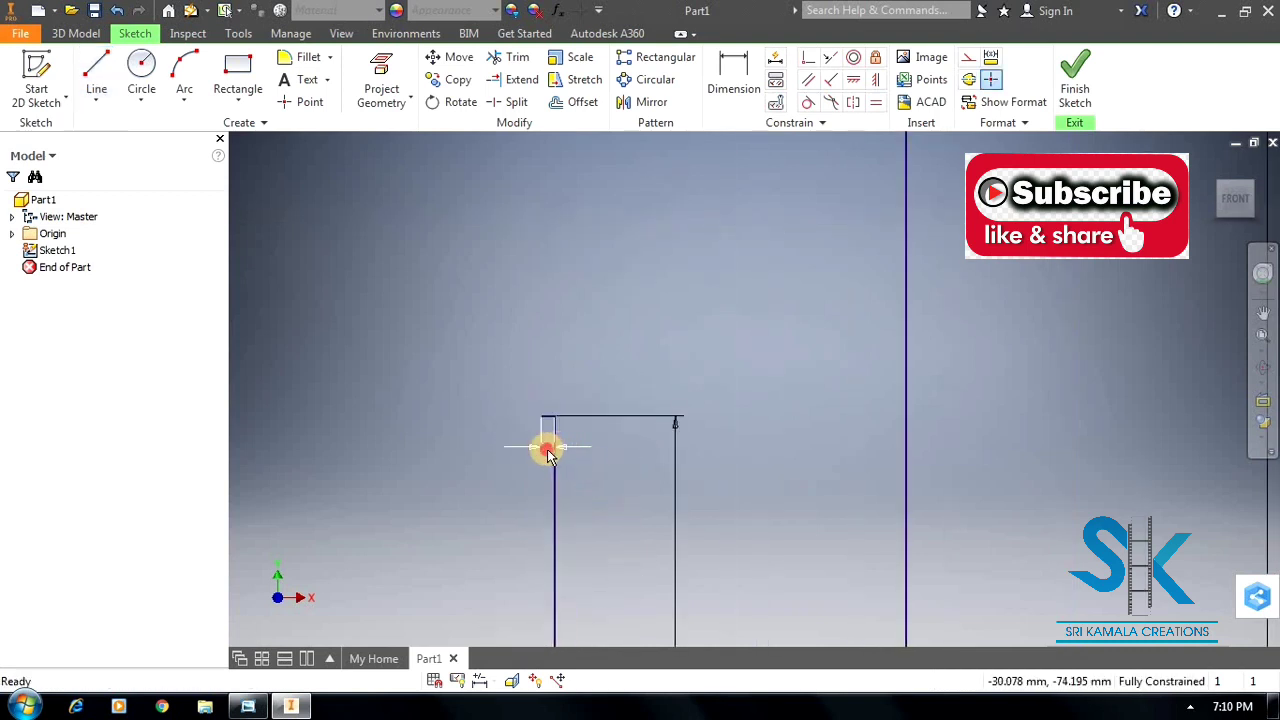
drag(548, 450, 545, 382)
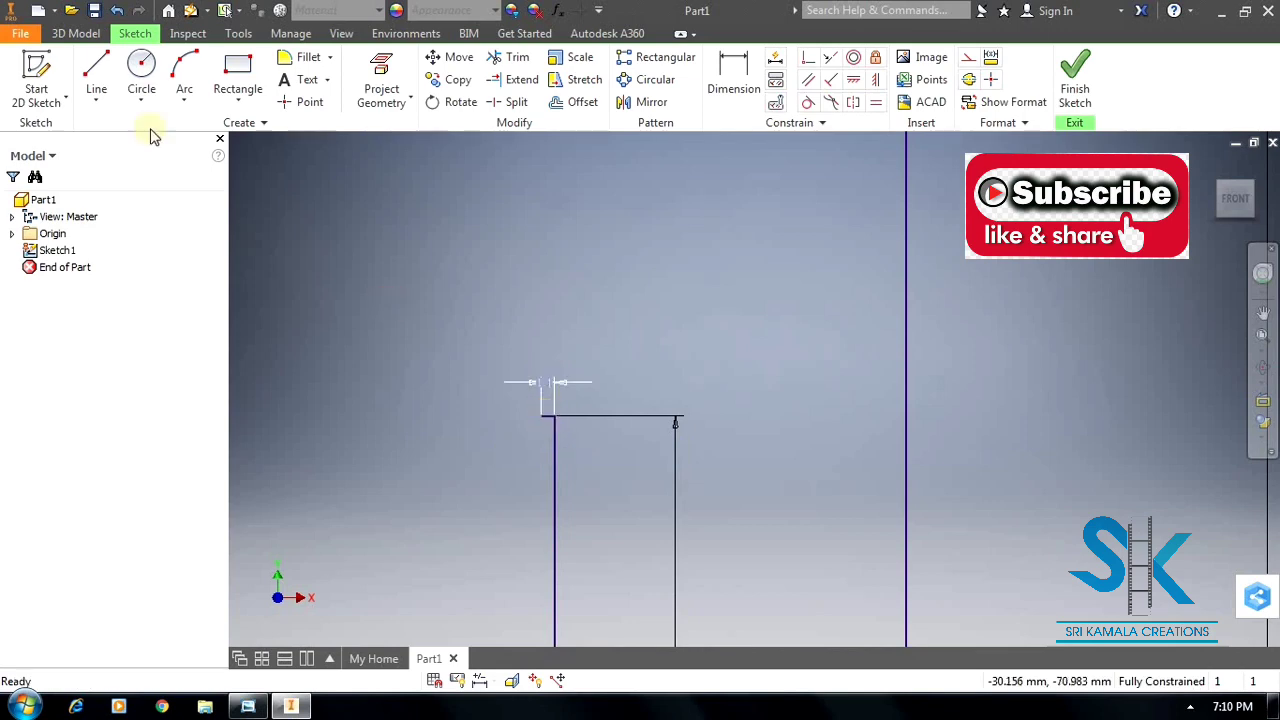
Check the reference drawing and draw a 40 mm radius arc curving down-left from the lower end of the 0.5 mm neck offset.
click(96, 78)
key(alt+Tab)
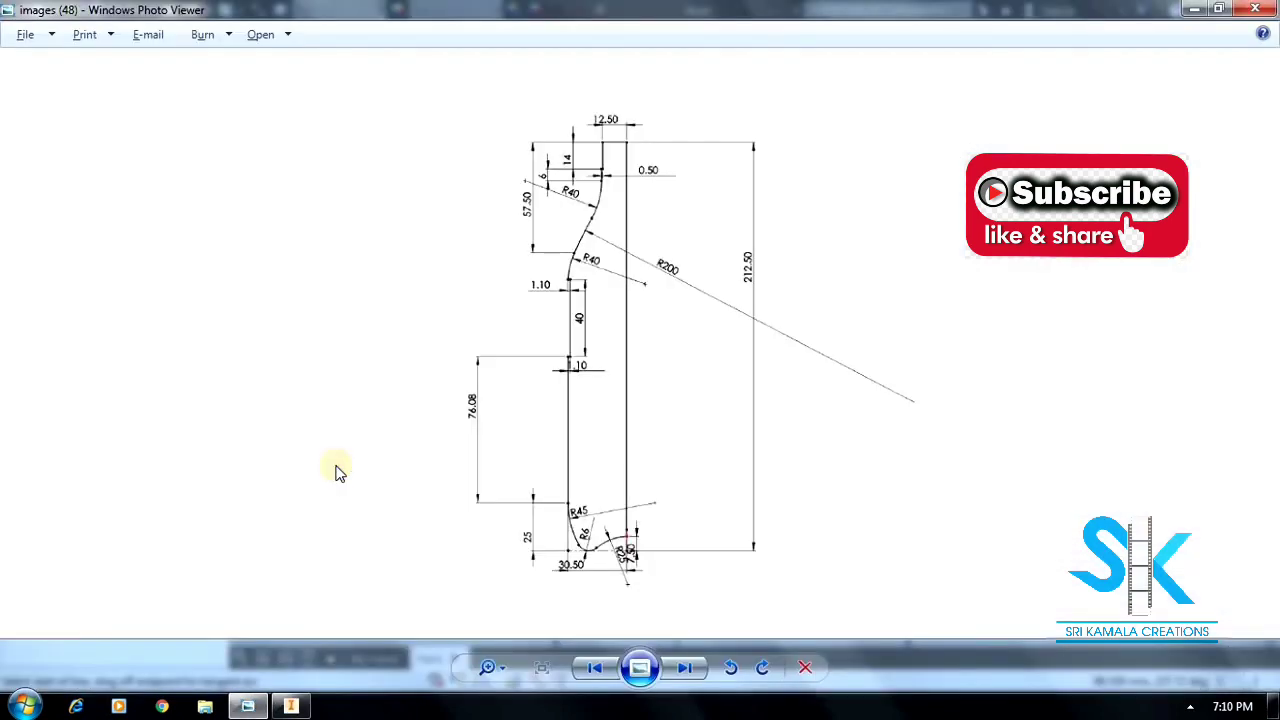
key(alt+Tab)
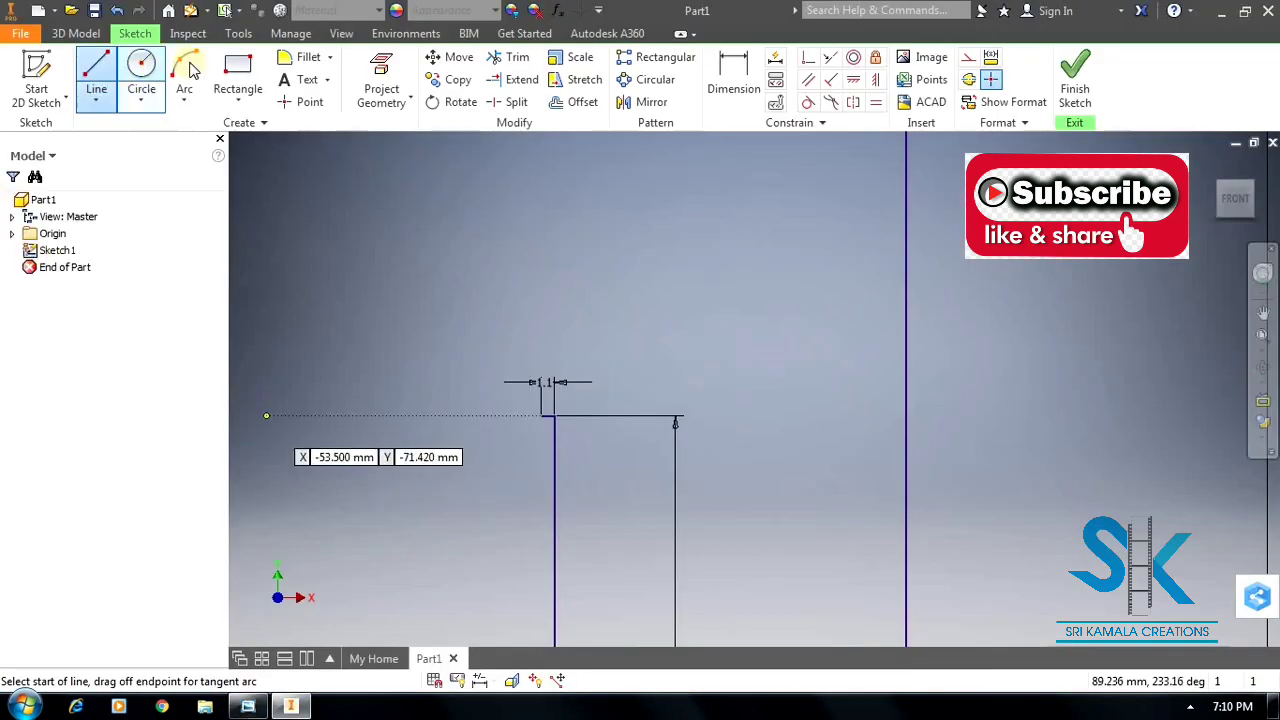
click(186, 68)
scroll(544, 480, up, 4)
scroll(626, 264, down, 6)
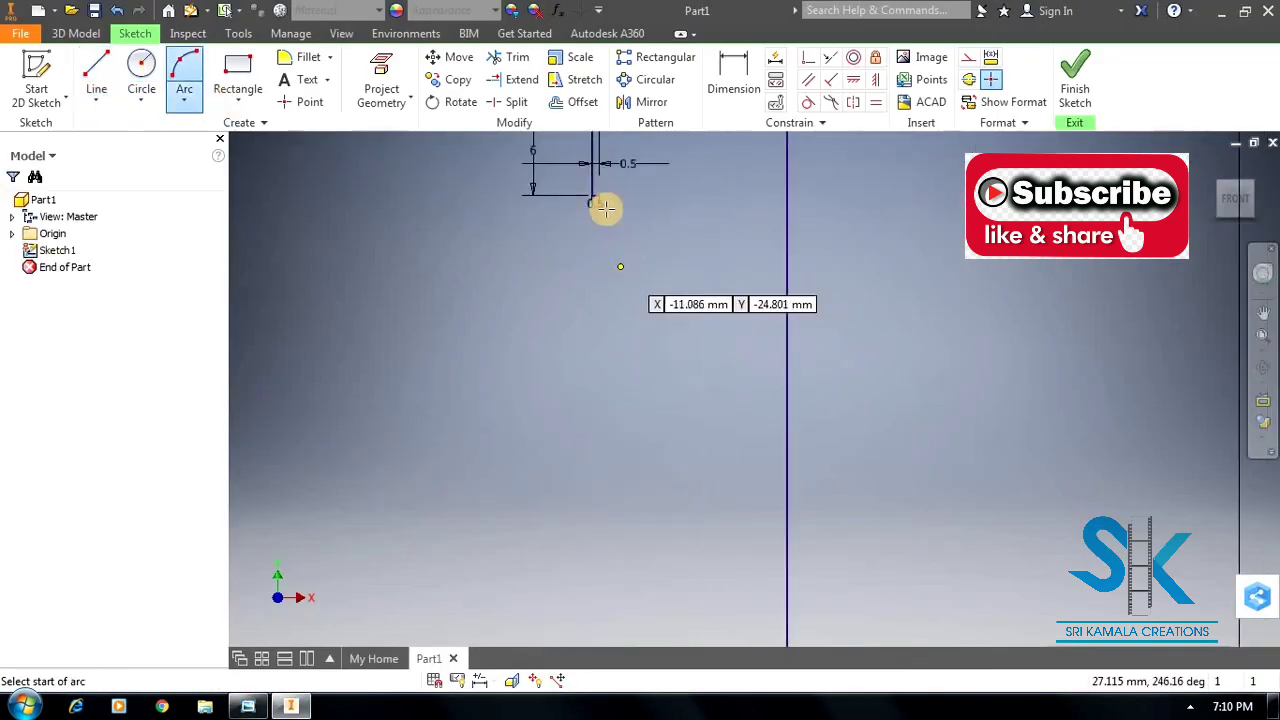
click(600, 214)
scroll(598, 286, up, 4)
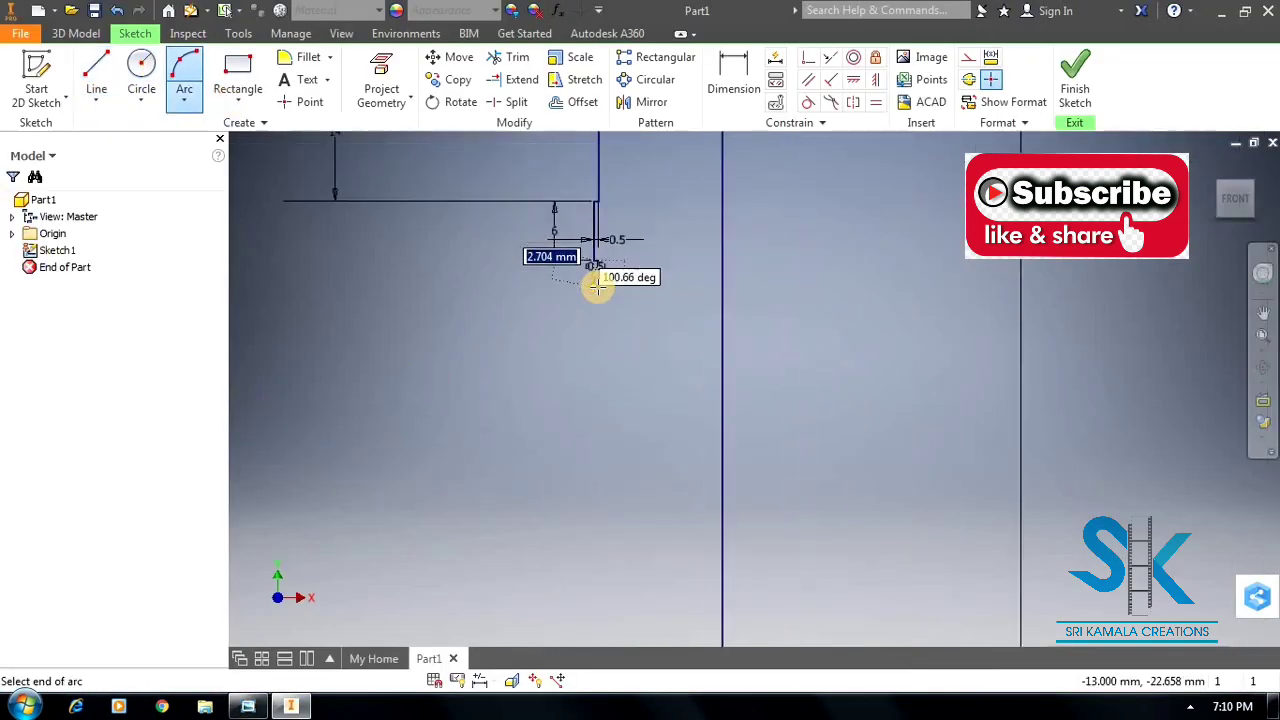
key(alt+Tab)
key(alt+Tab)
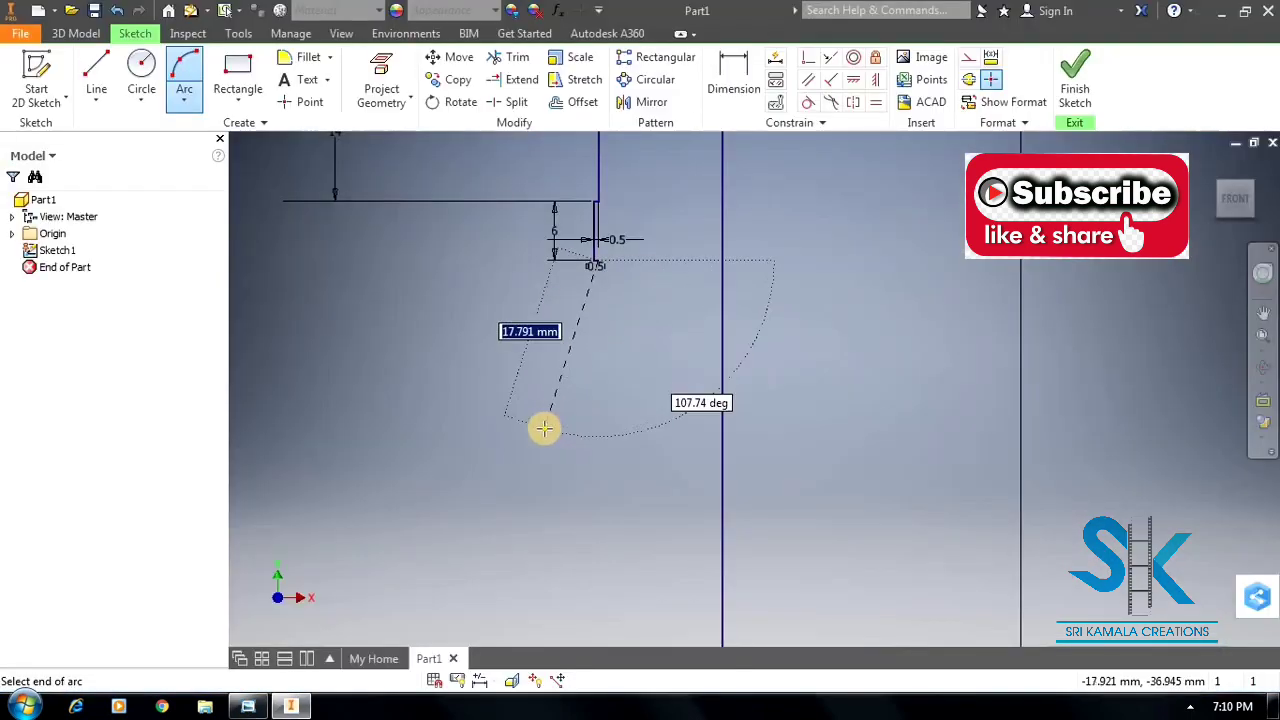
click(544, 429)
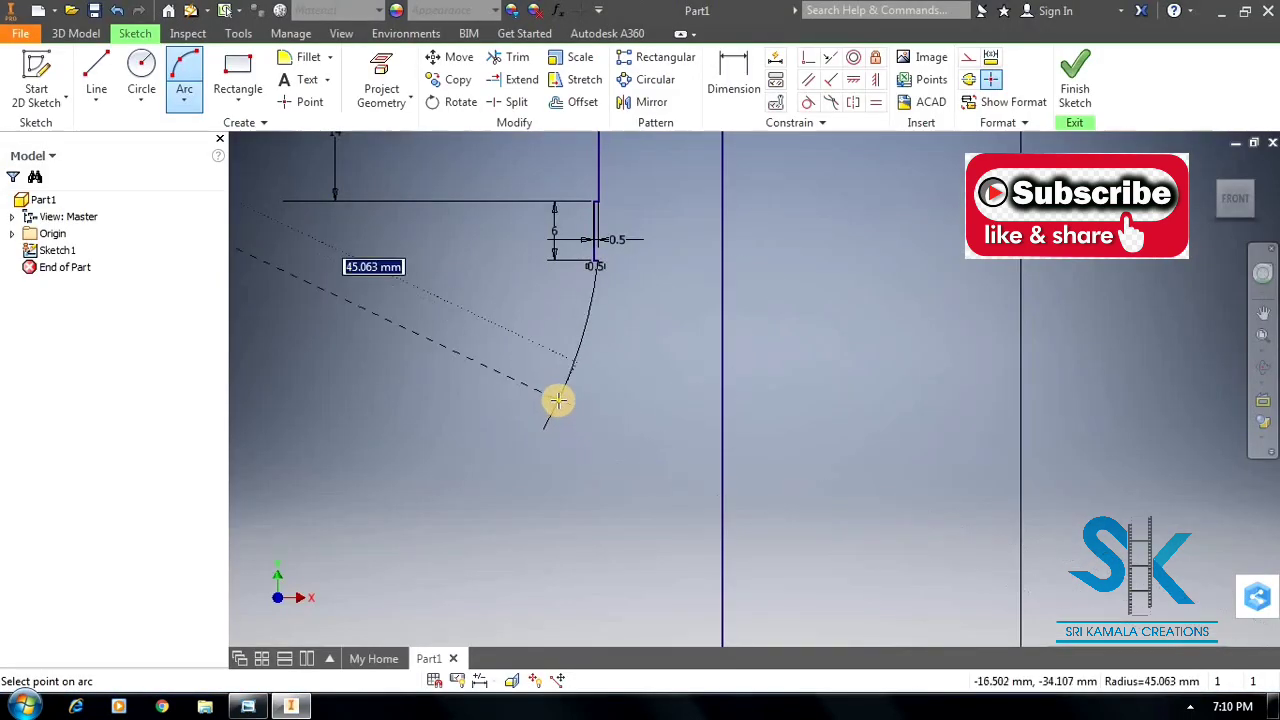
text(40)
key(Return)
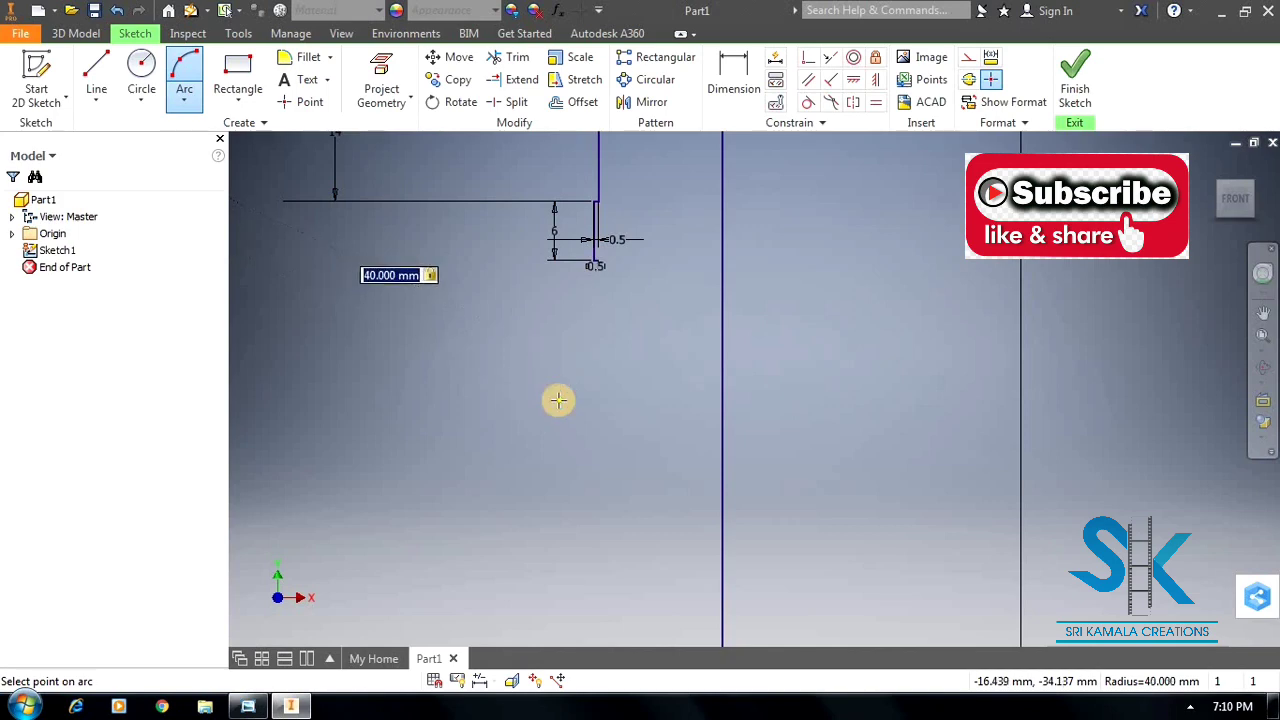
Draw an oppositely curved arc with a chord of about 20 mm down-left from the lower end of the 40 mm radius arc.
key(alt+Tab)
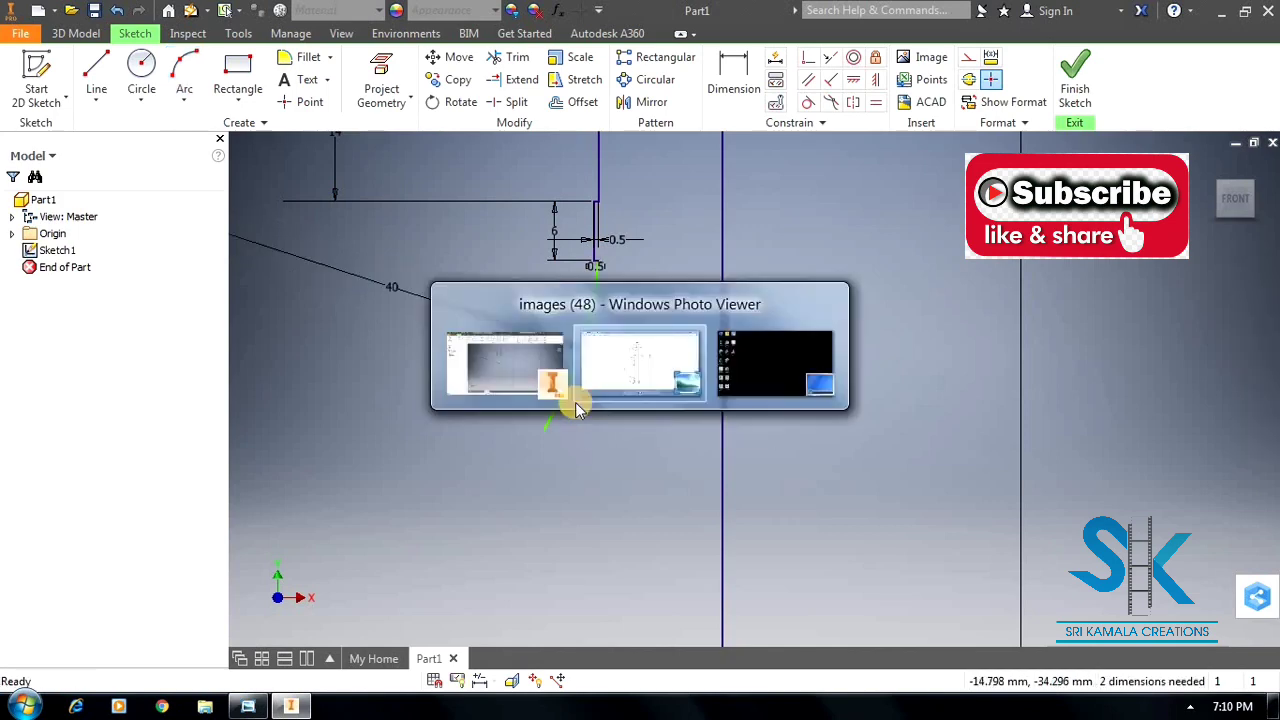
key(alt+Tab)
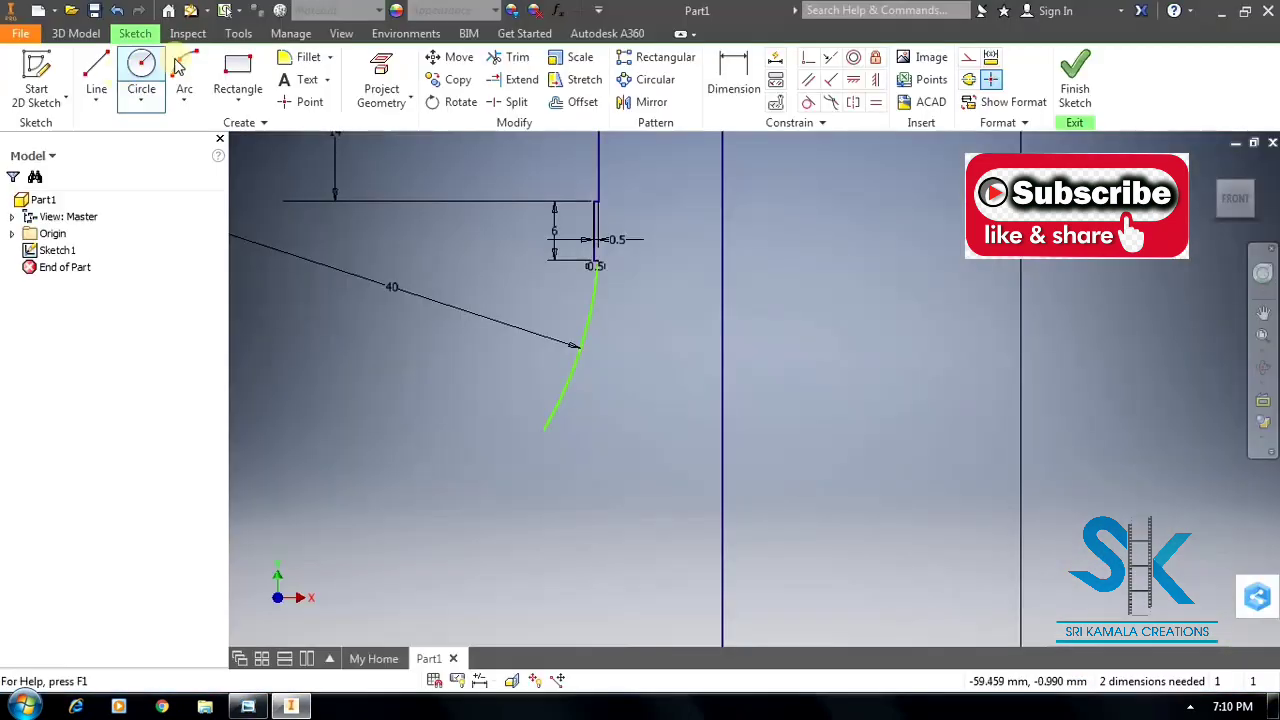
click(184, 68)
scroll(588, 360, up, 3)
scroll(572, 363, down, 3)
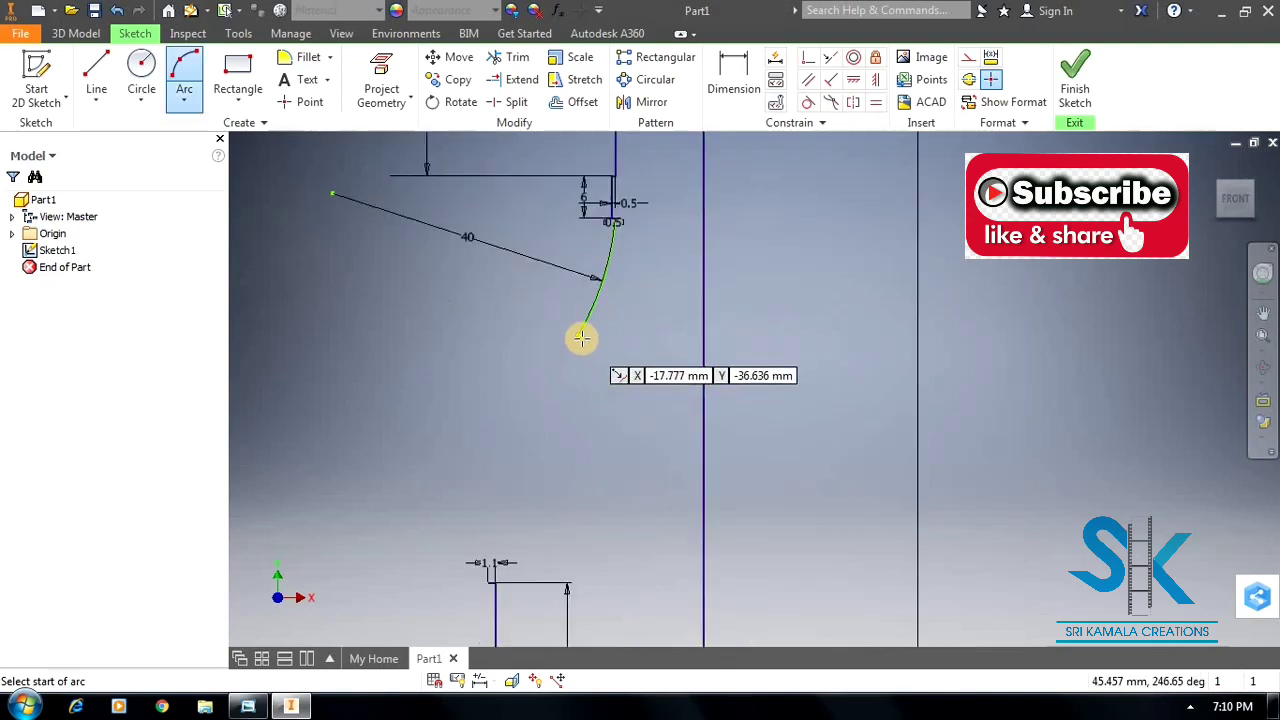
click(576, 339)
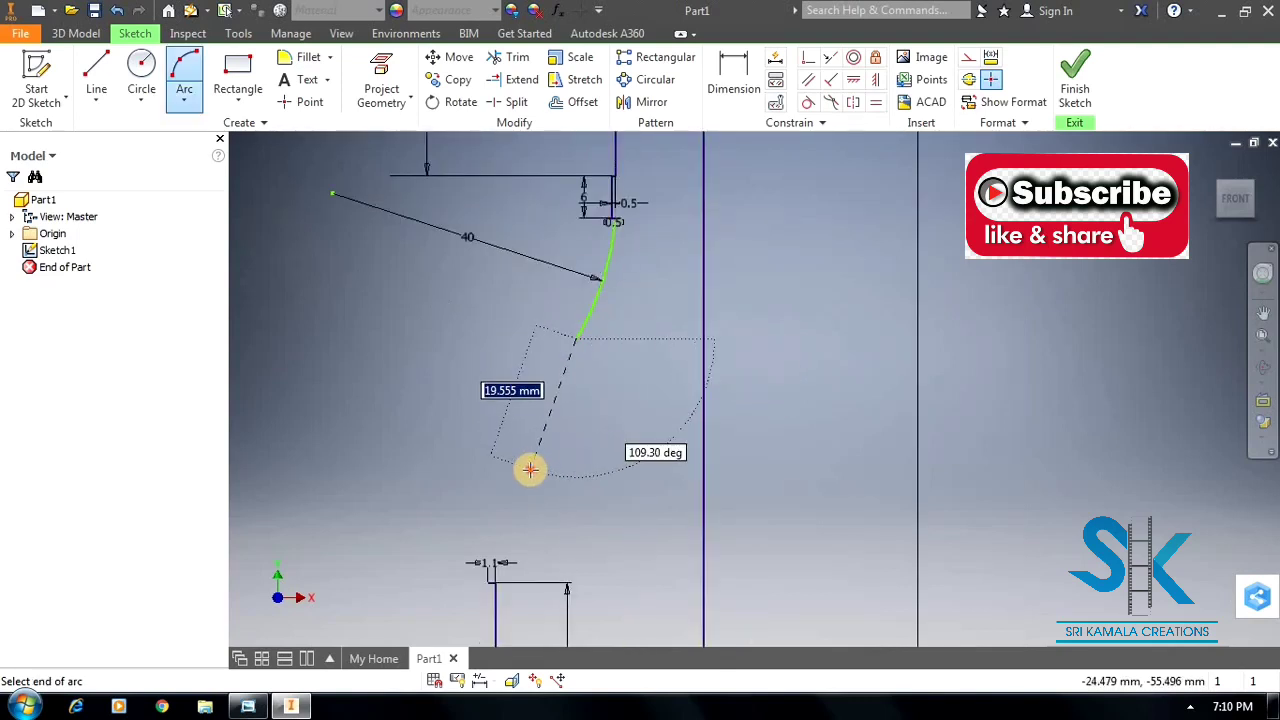
click(530, 469)
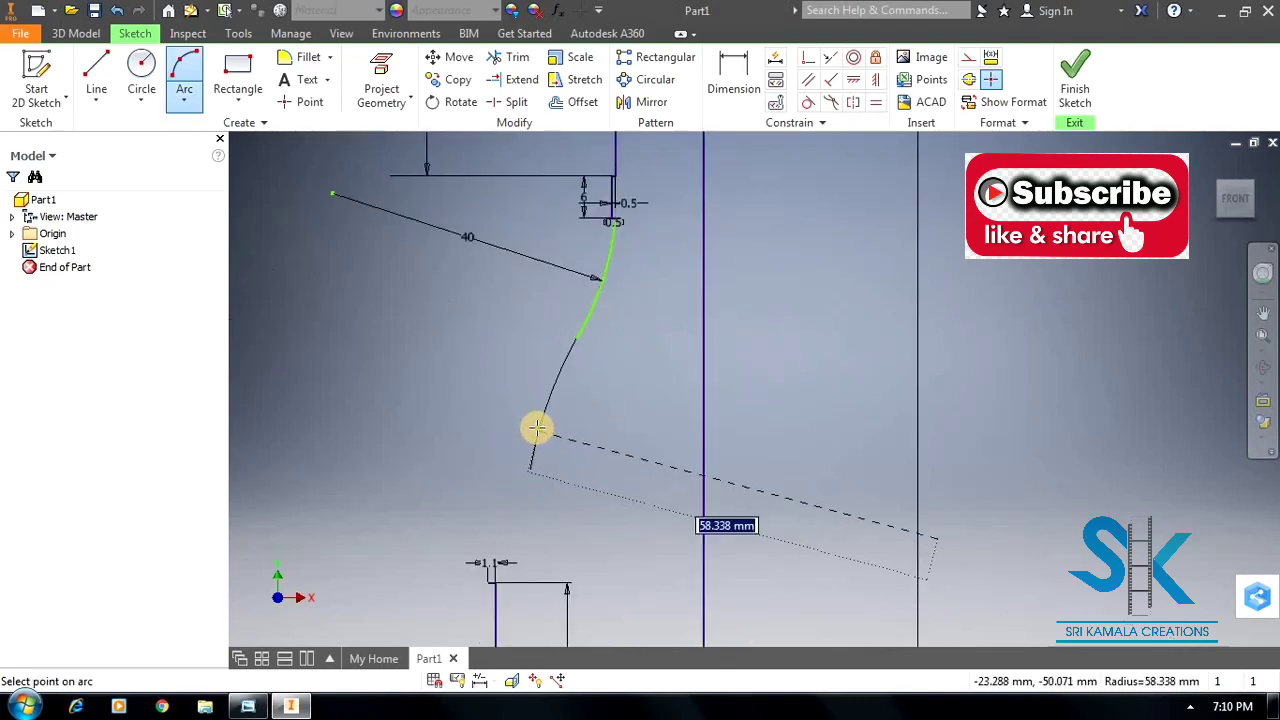
click(535, 426)
Apply a tangent constraint between the 40 mm radius arc and the arc below it.
click(808, 102)
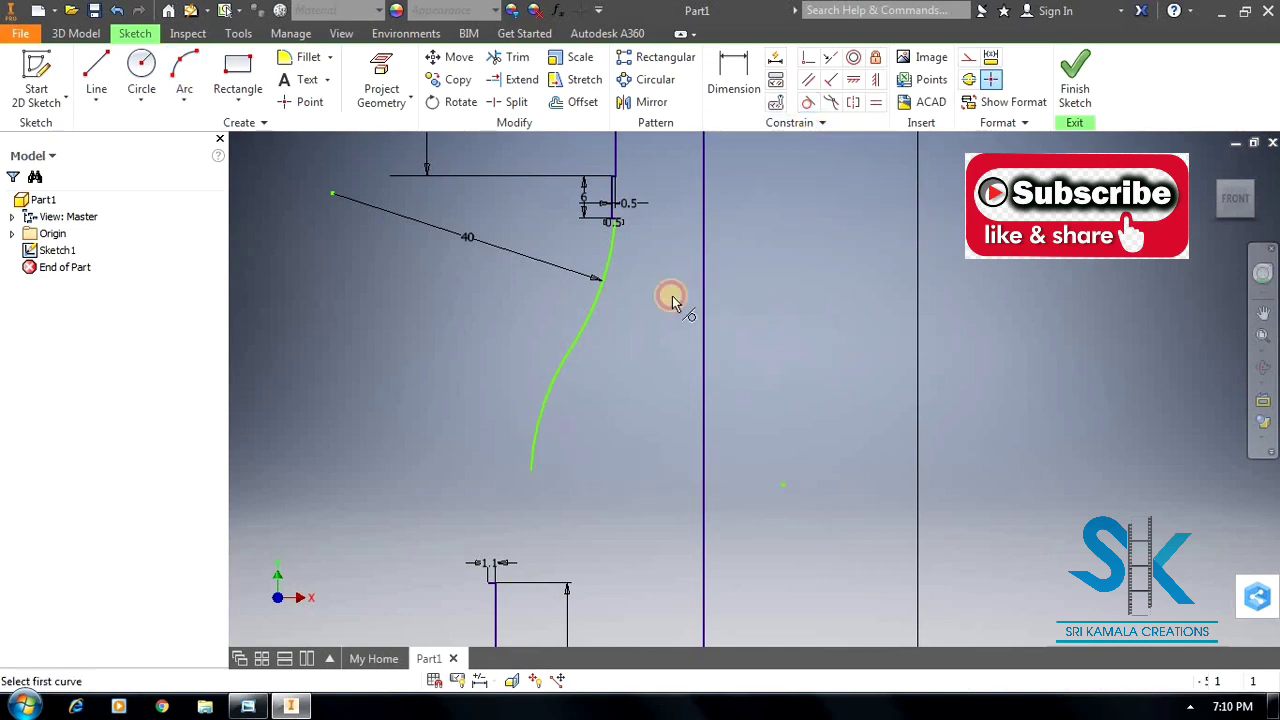
click(598, 305)
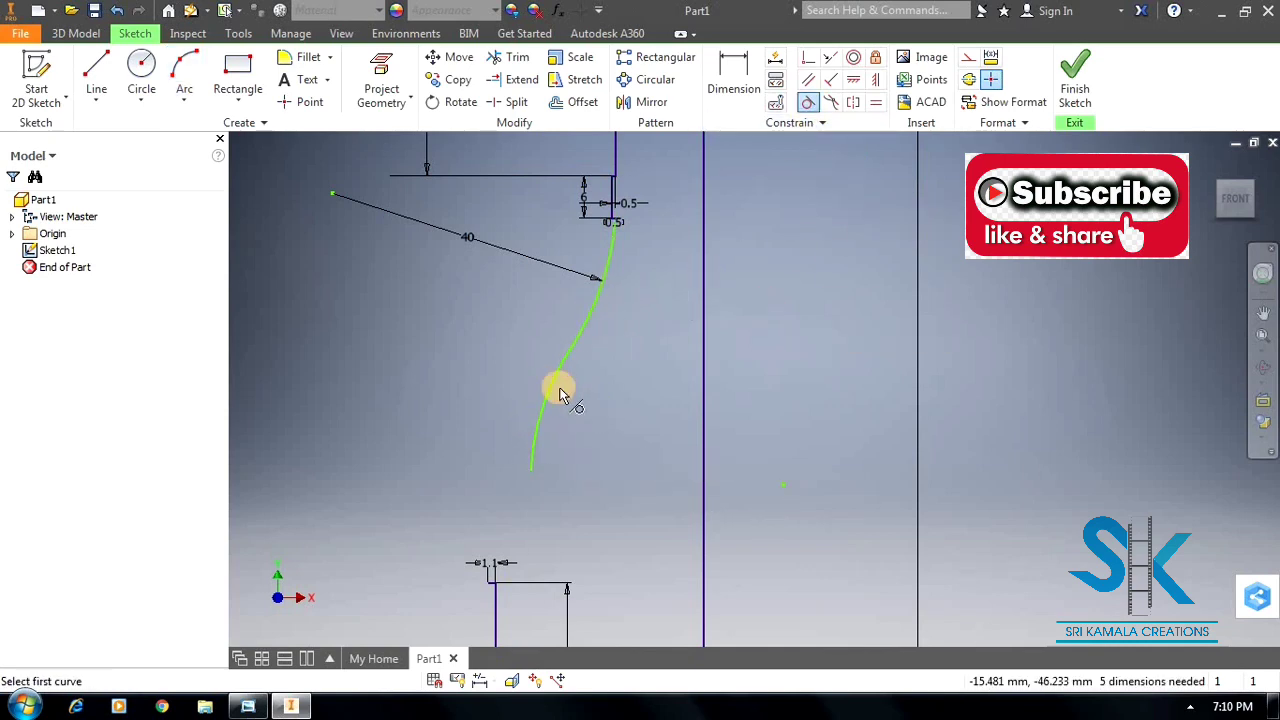
click(580, 333)
Dimension the lower arc with a radius of 200 mm.
click(739, 80)
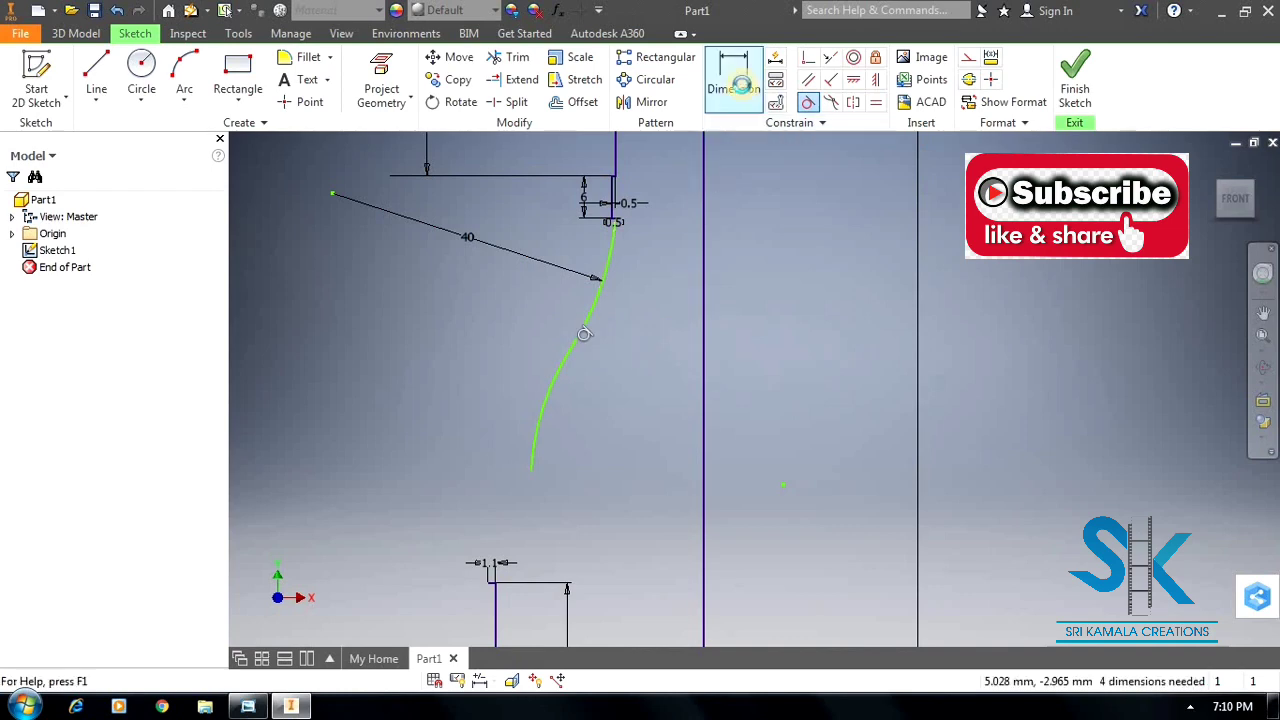
click(556, 379)
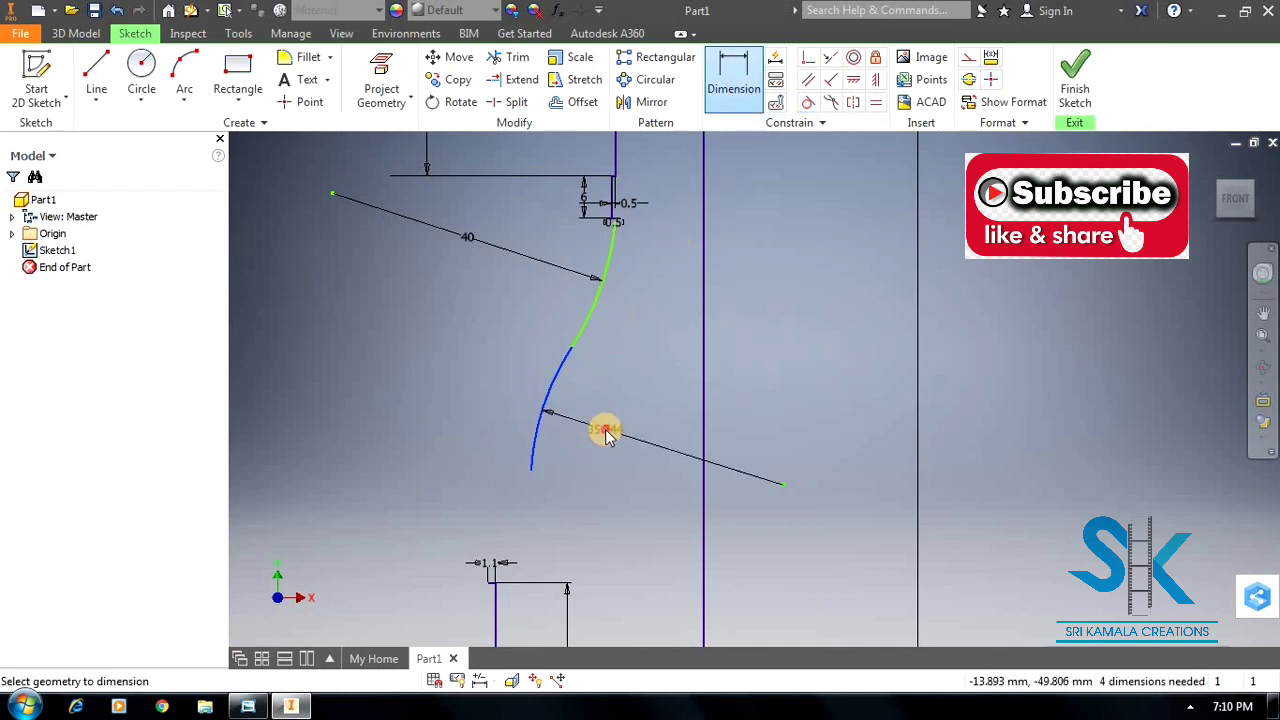
click(605, 432)
text(200)
key(Return)
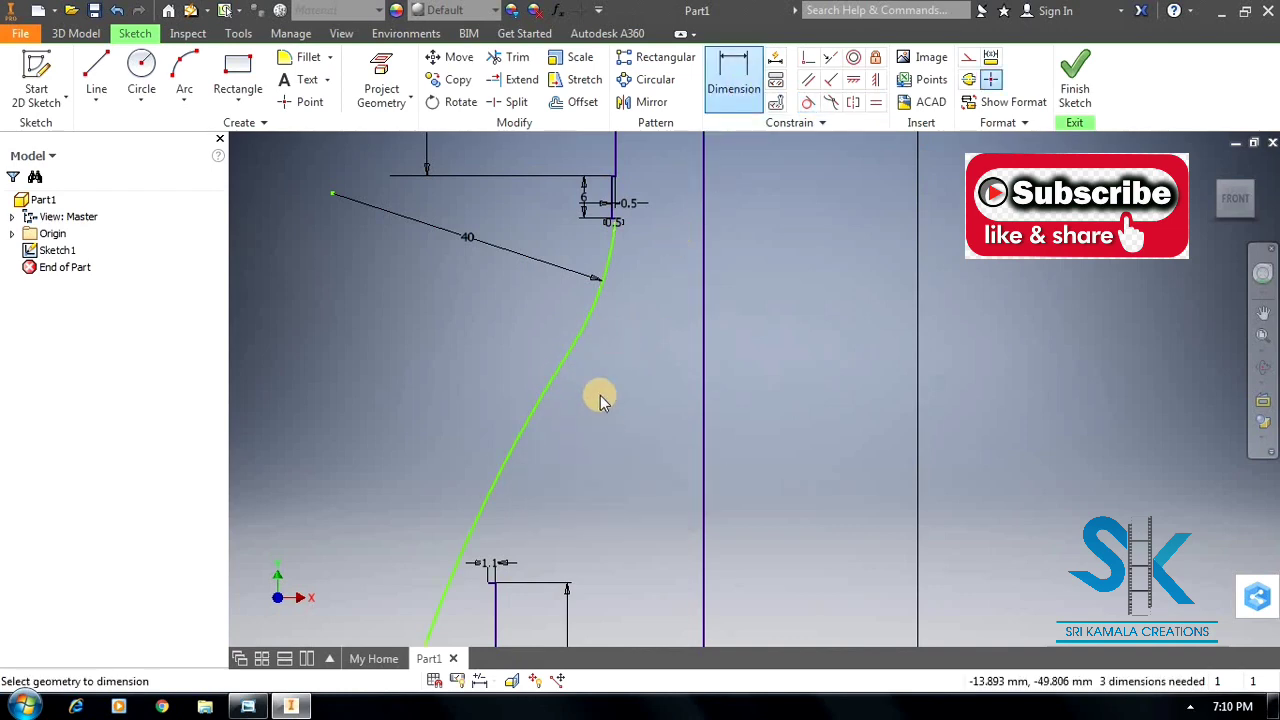
Shorten the 200 mm radius arc by moving its lower endpoint up above the short 1.1 mm line.
scroll(570, 431, up, 3)
scroll(556, 555, down, 3)
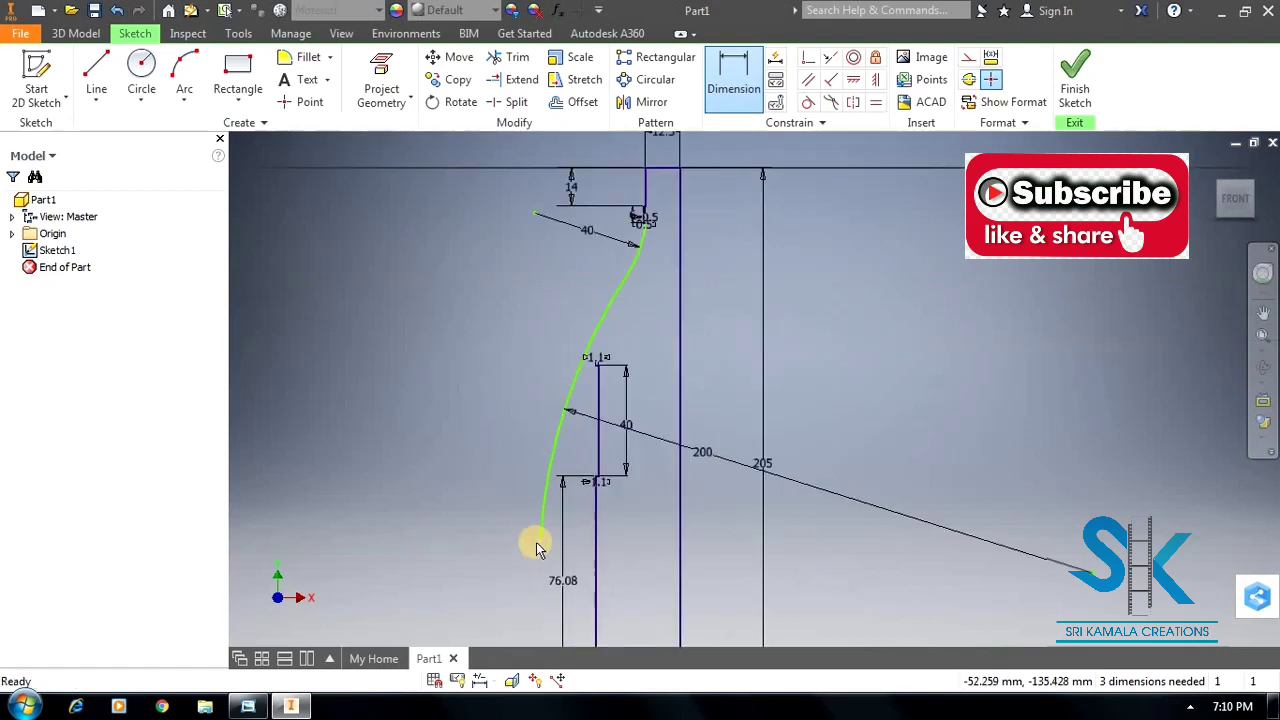
key(Escape)
drag(537, 521, 606, 318)
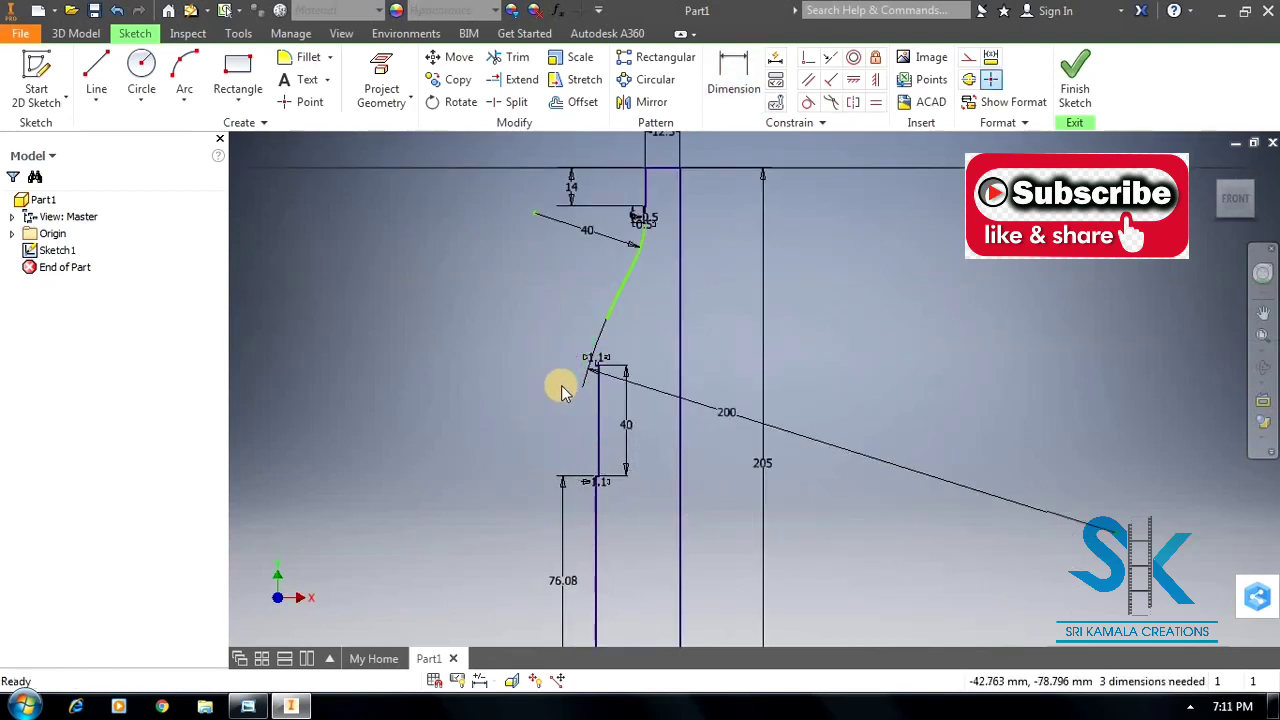
Set the vertical distance from the top line to the lower end of the 200 mm radius arc to 57.5 mm, per the reference.
scroll(563, 390, up, 3)
click(737, 108)
key(alt+Tab)
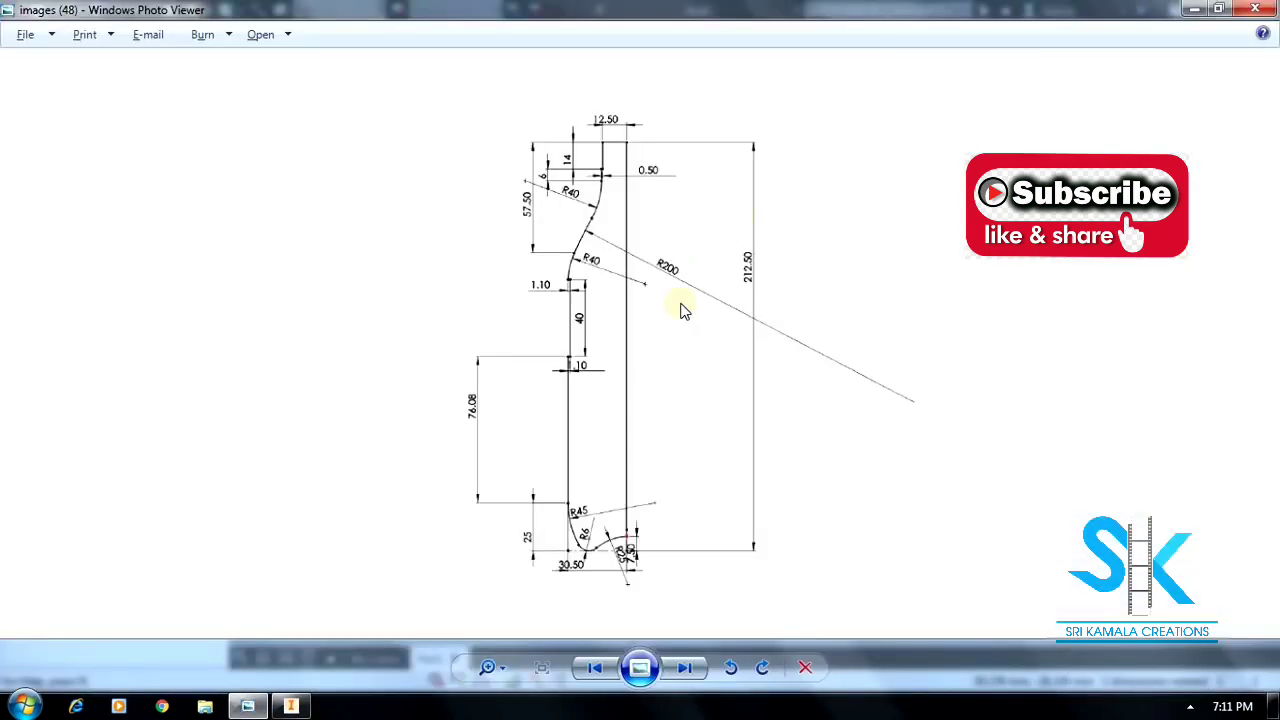
key(alt+Tab)
scroll(586, 291, down, 3)
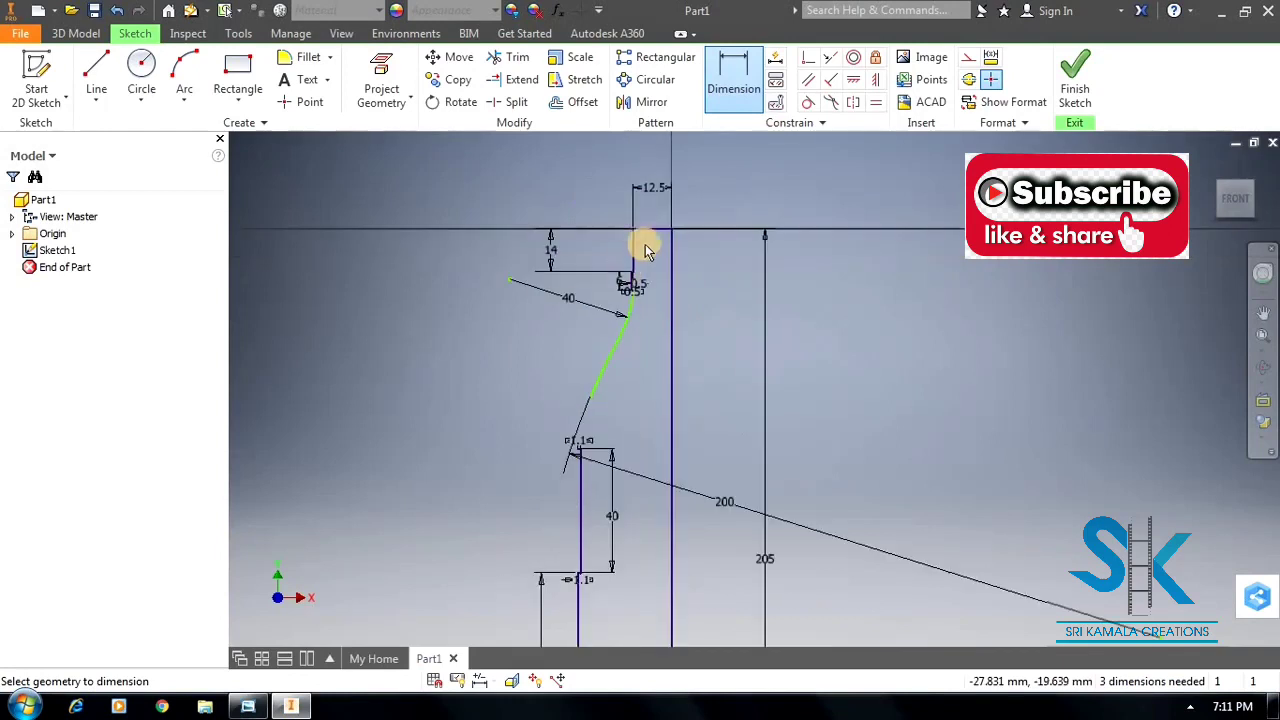
click(648, 229)
click(590, 397)
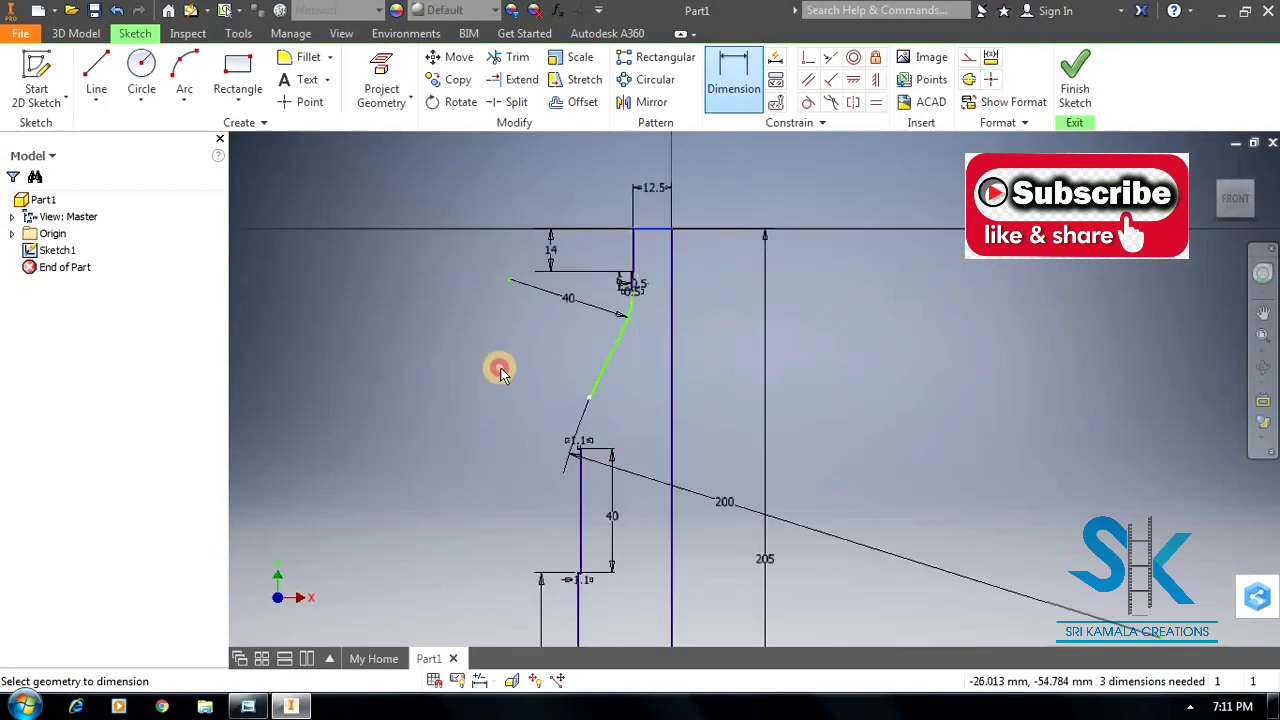
click(473, 331)
text(57.5)
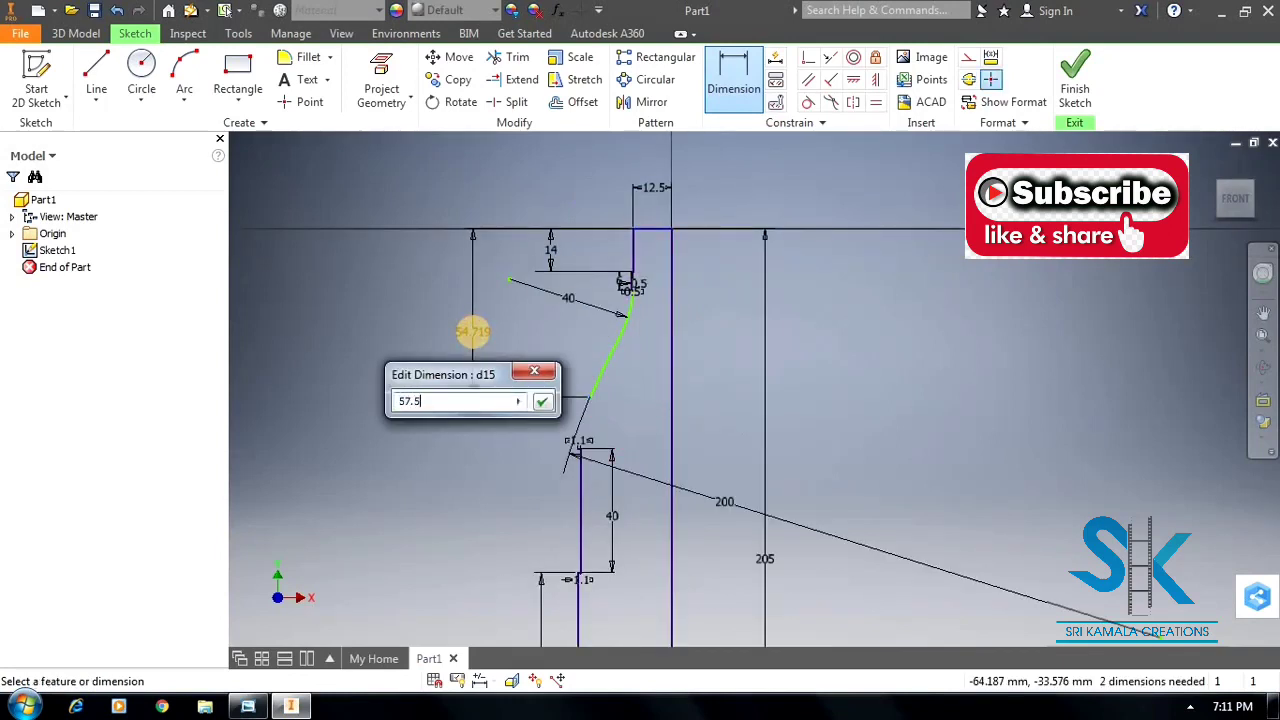
key(Return)
Draw a three-point arc from the lower end of the 200 mm radius arc to the outer end of the short 1.1 mm line.
scroll(689, 417, down, 3)
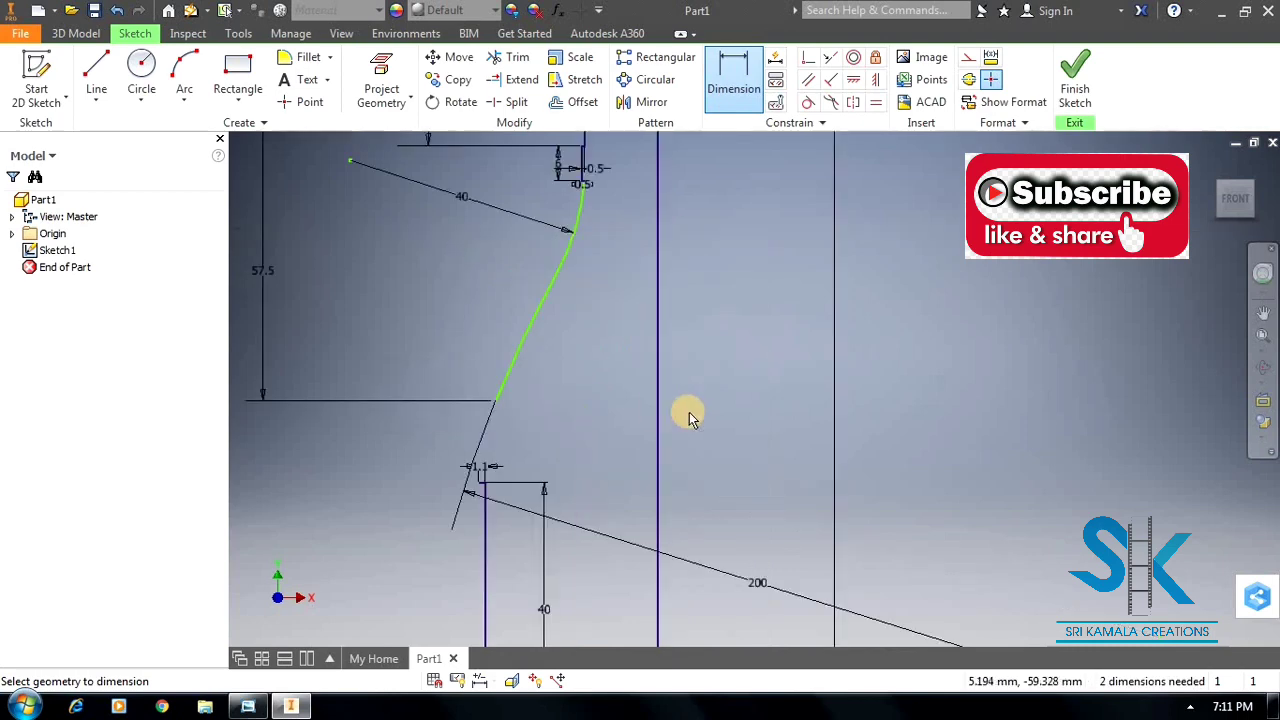
key(alt+Tab)
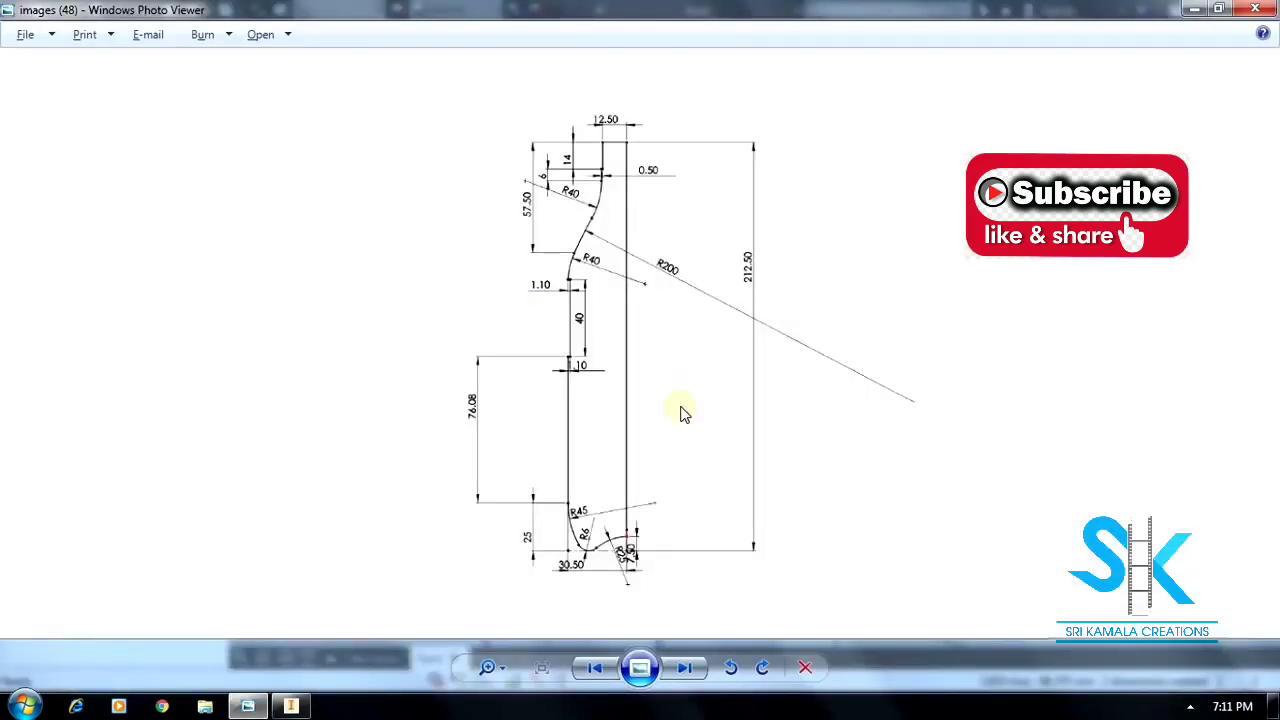
key(alt+Tab)
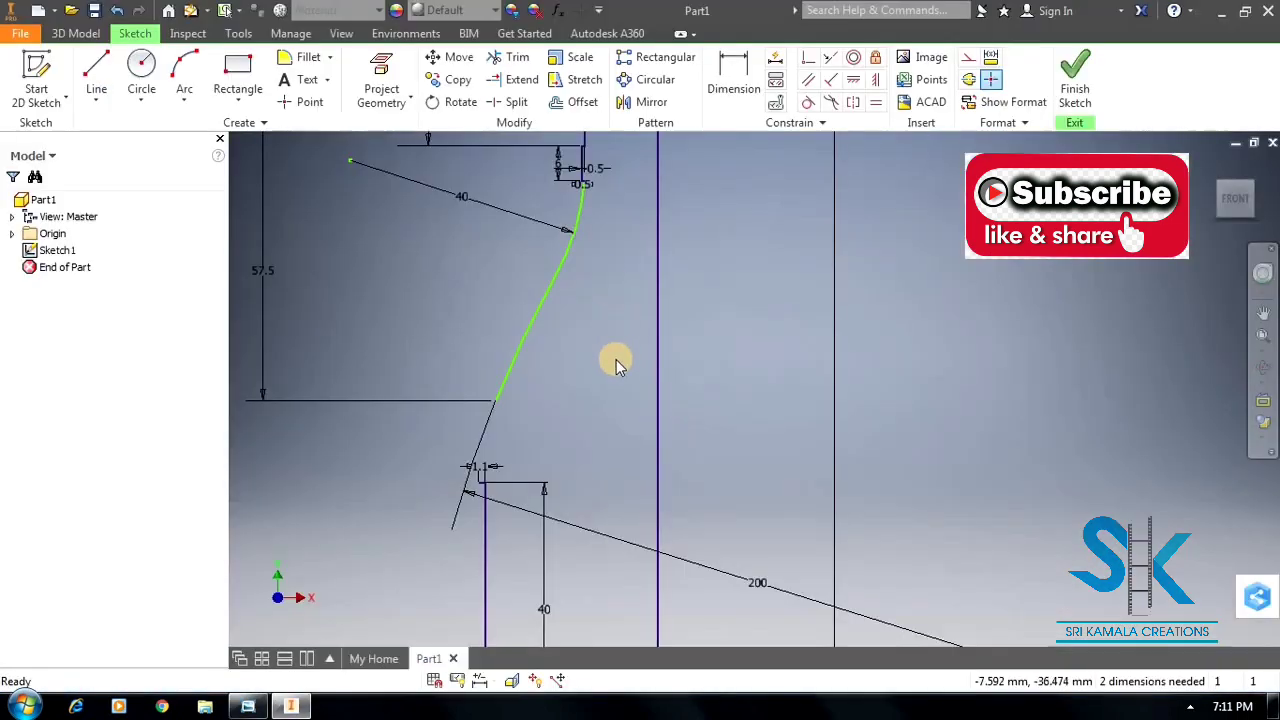
scroll(583, 180, down, 3)
scroll(633, 213, up, 4)
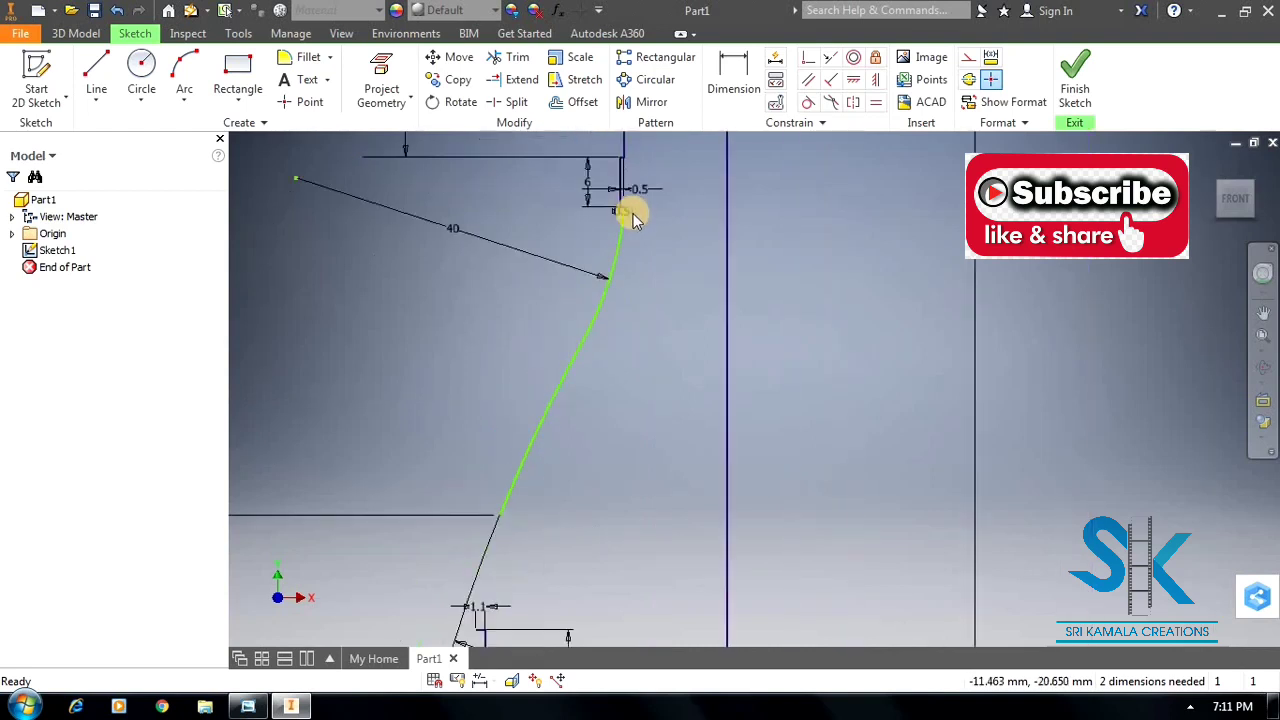
scroll(600, 330, up, 2)
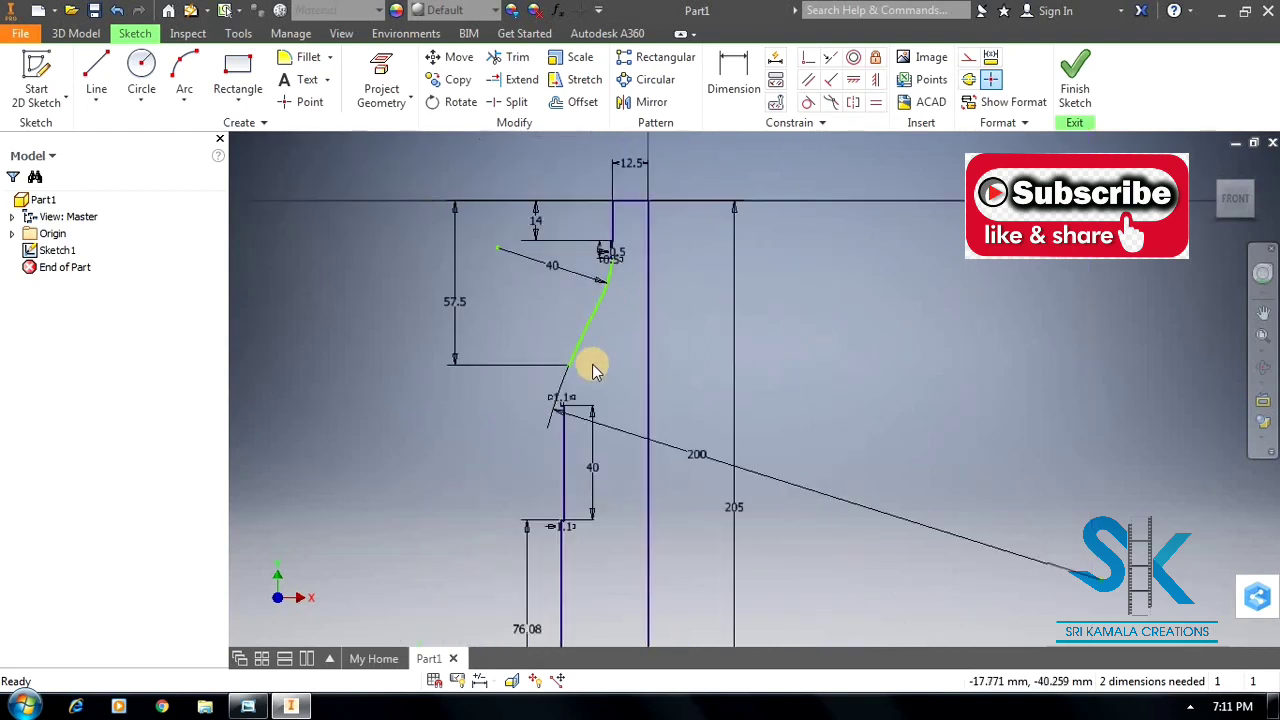
click(184, 80)
scroll(565, 410, down, 5)
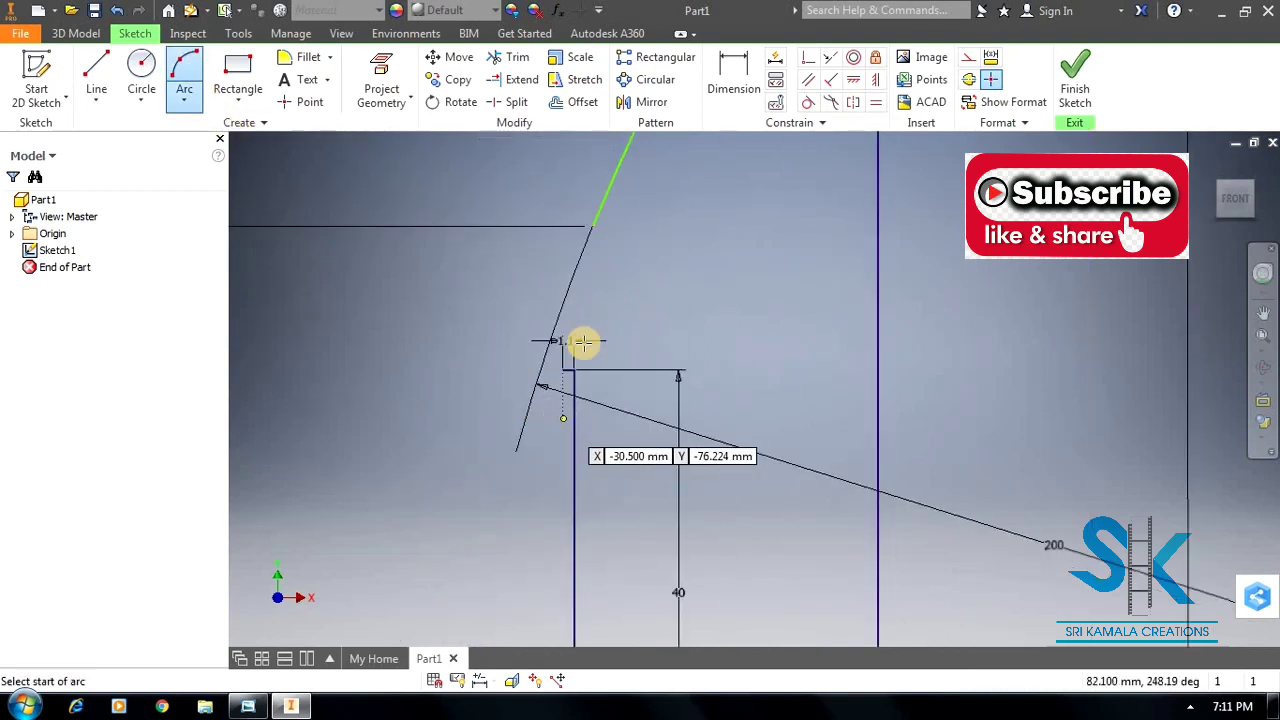
click(590, 226)
click(564, 369)
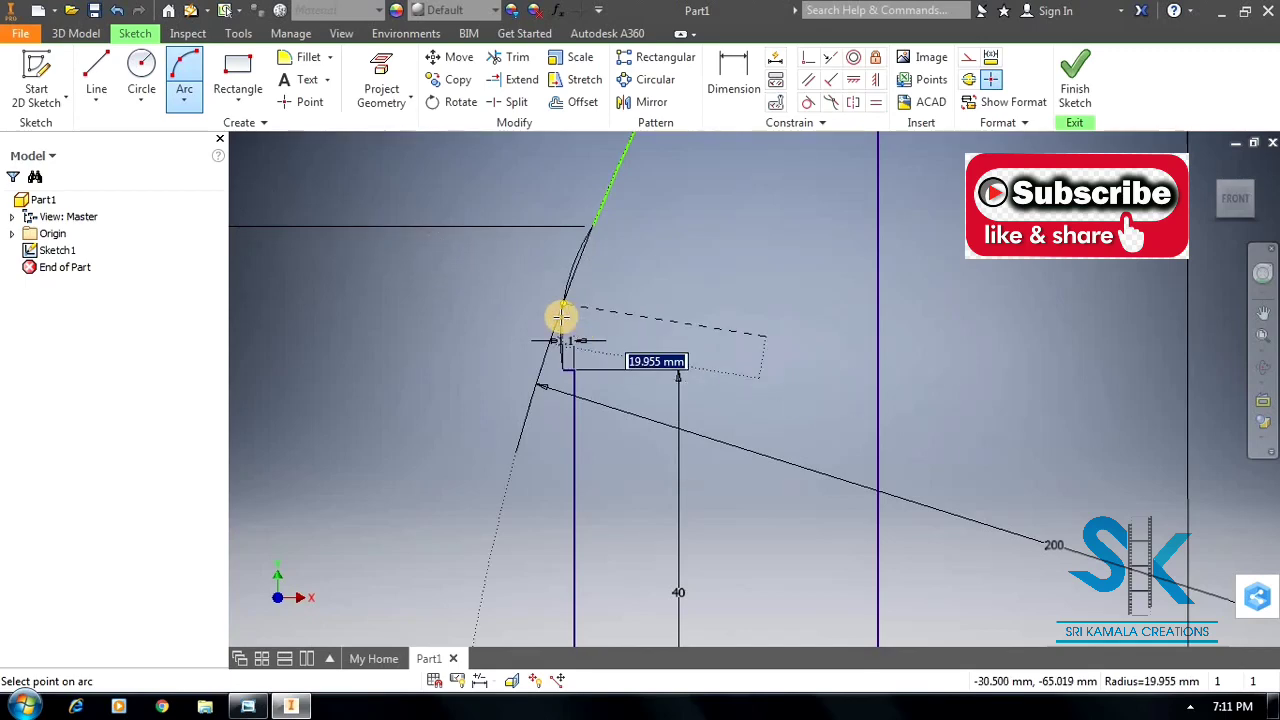
click(561, 317)
key(Escape)
Apply a tangent constraint between the new lower arc and the 200 mm radius arc, consulting the reference drawing.
key(alt+Tab)
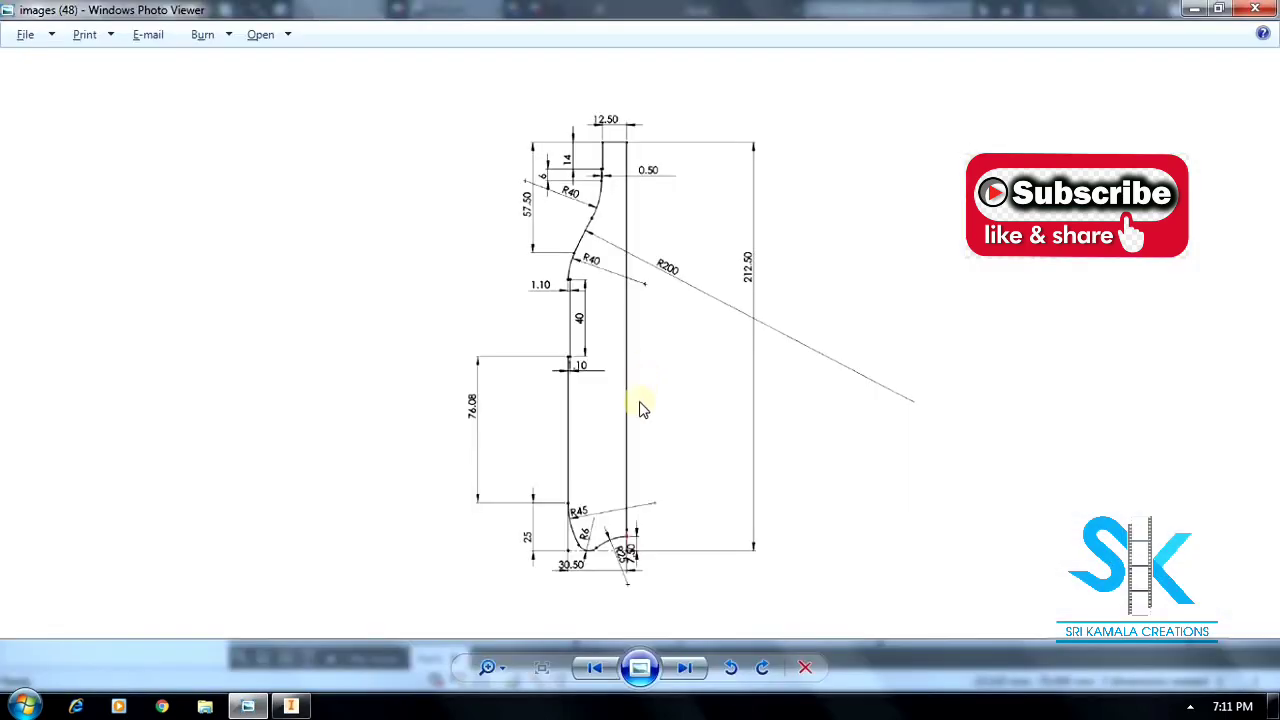
key(alt+Tab)
scroll(589, 271, down, 3)
click(807, 104)
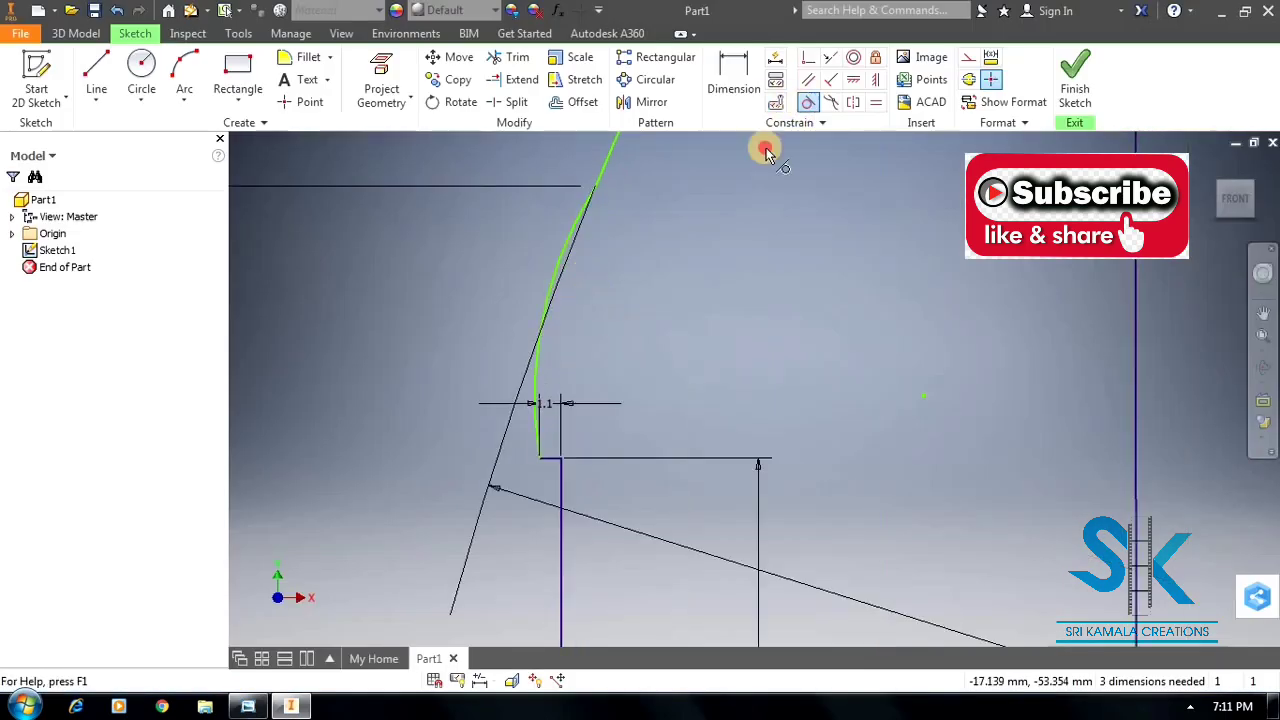
click(582, 210)
click(603, 180)
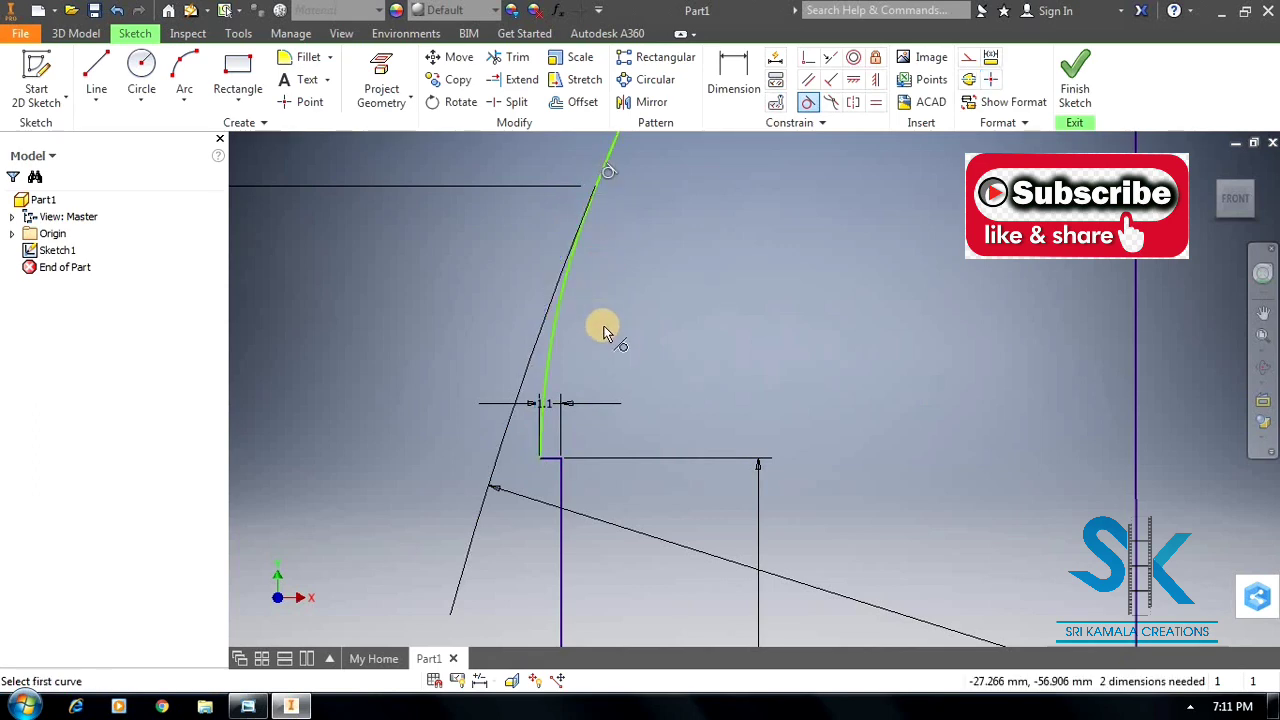
scroll(556, 420, down, 3)
scroll(520, 467, up, 5)
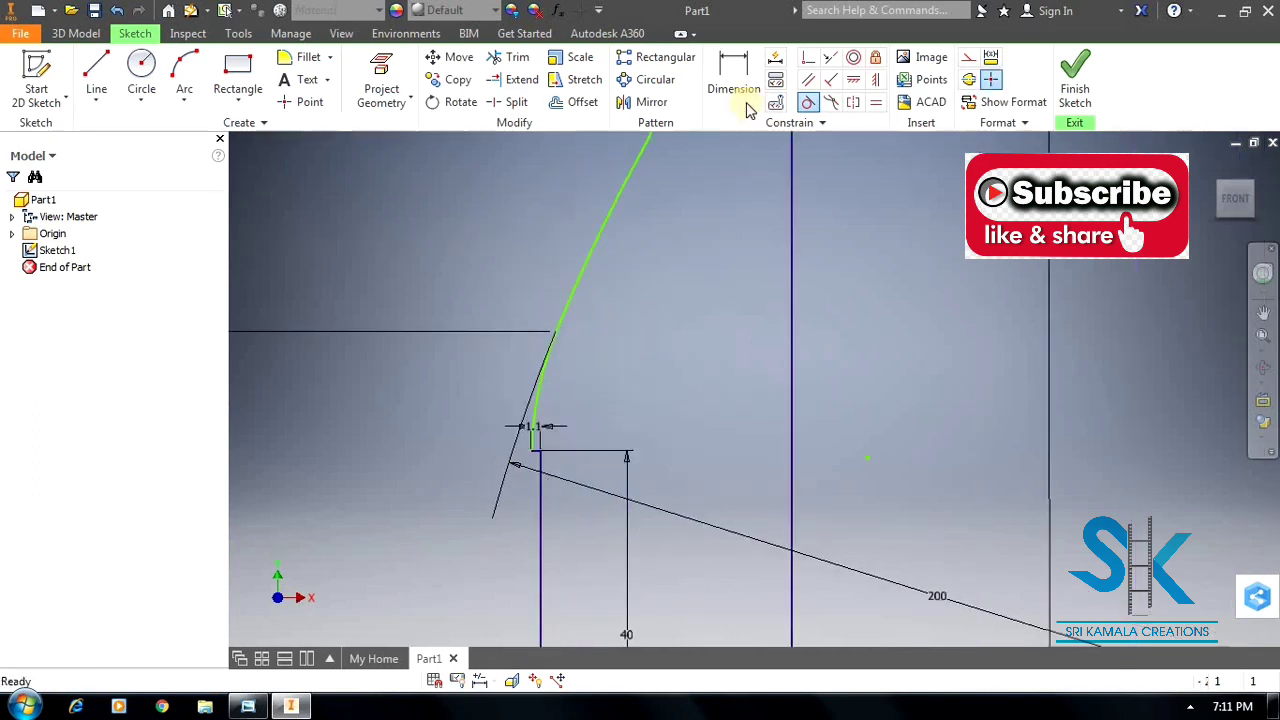
click(746, 100)
scroll(534, 452, down, 5)
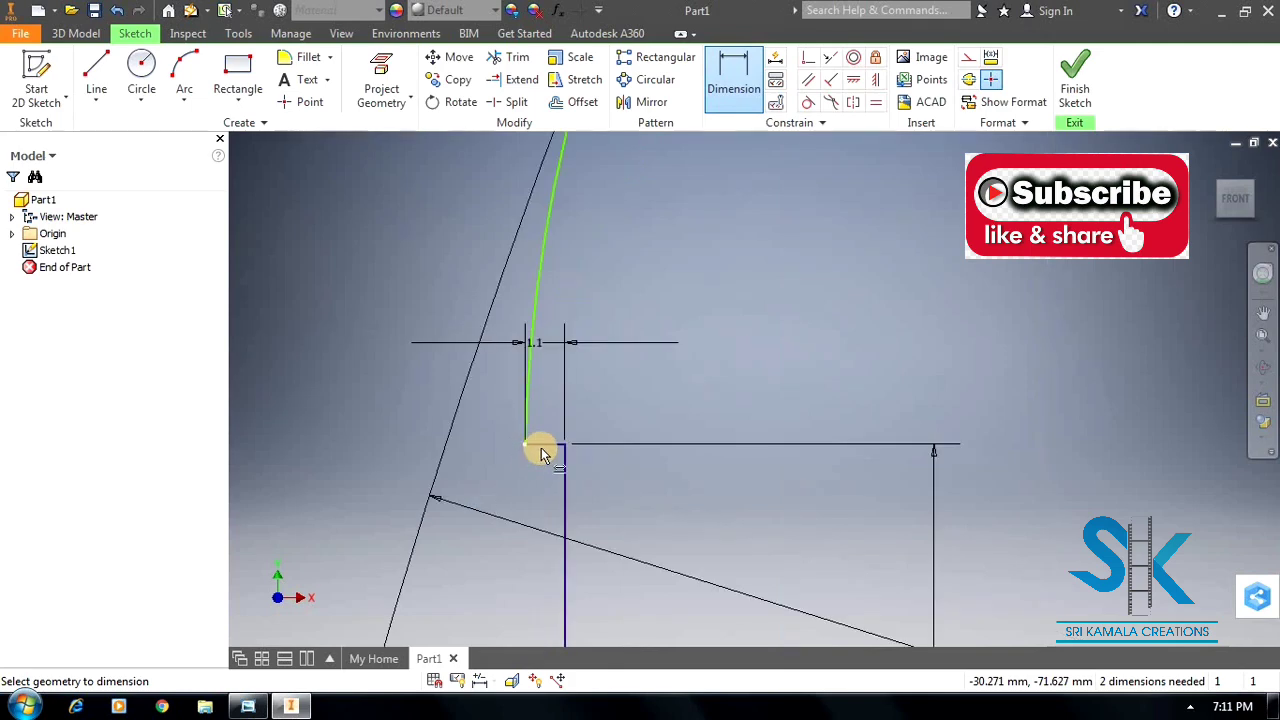
click(546, 449)
scroll(566, 449, up, 2)
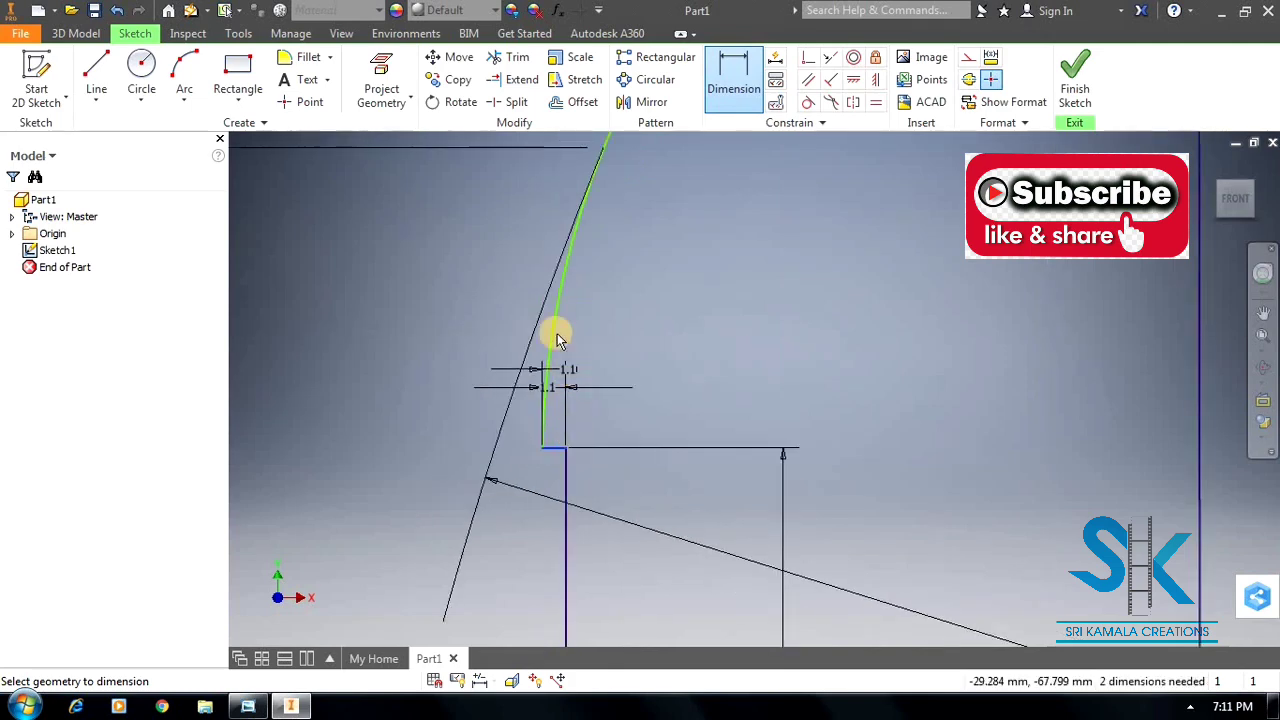
click(603, 150)
key(Escape)
scroll(548, 338, up, 3)
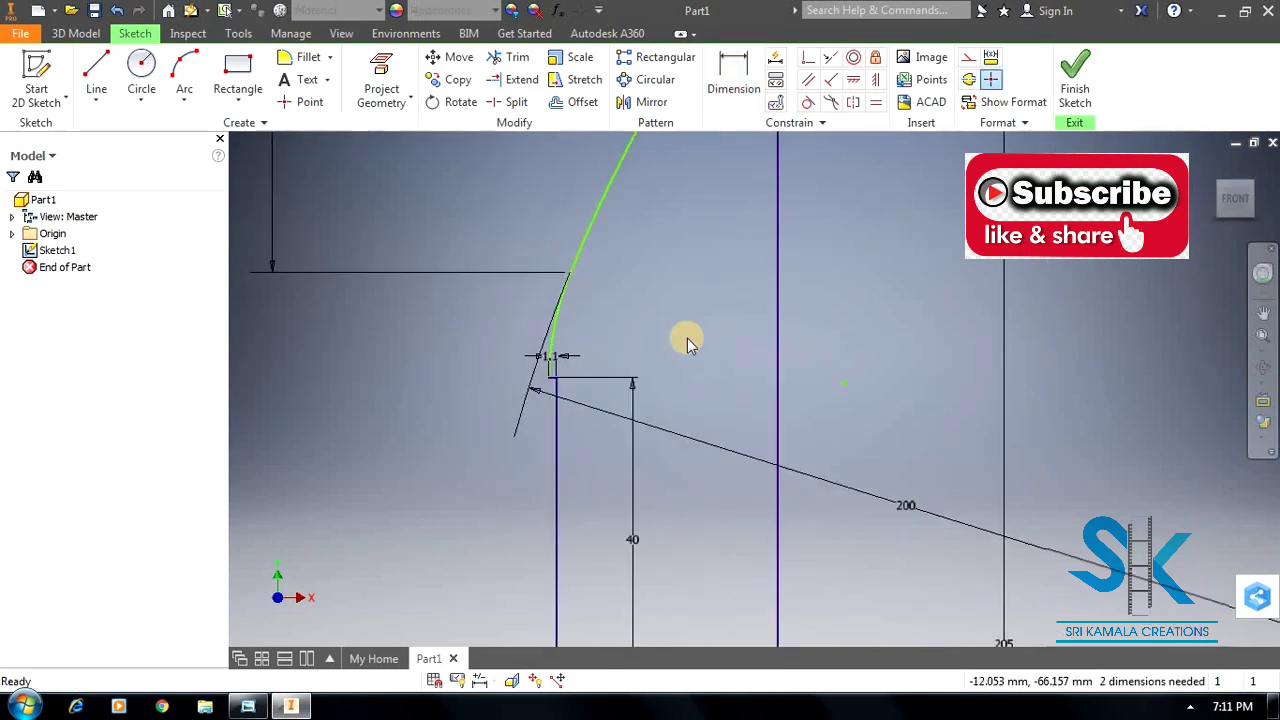
Reposition the 200 mm radius dimension upward so its leader points at the middle arc itself.
scroll(687, 338, up, 3)
scroll(640, 330, up, 2)
scroll(648, 272, down, 3)
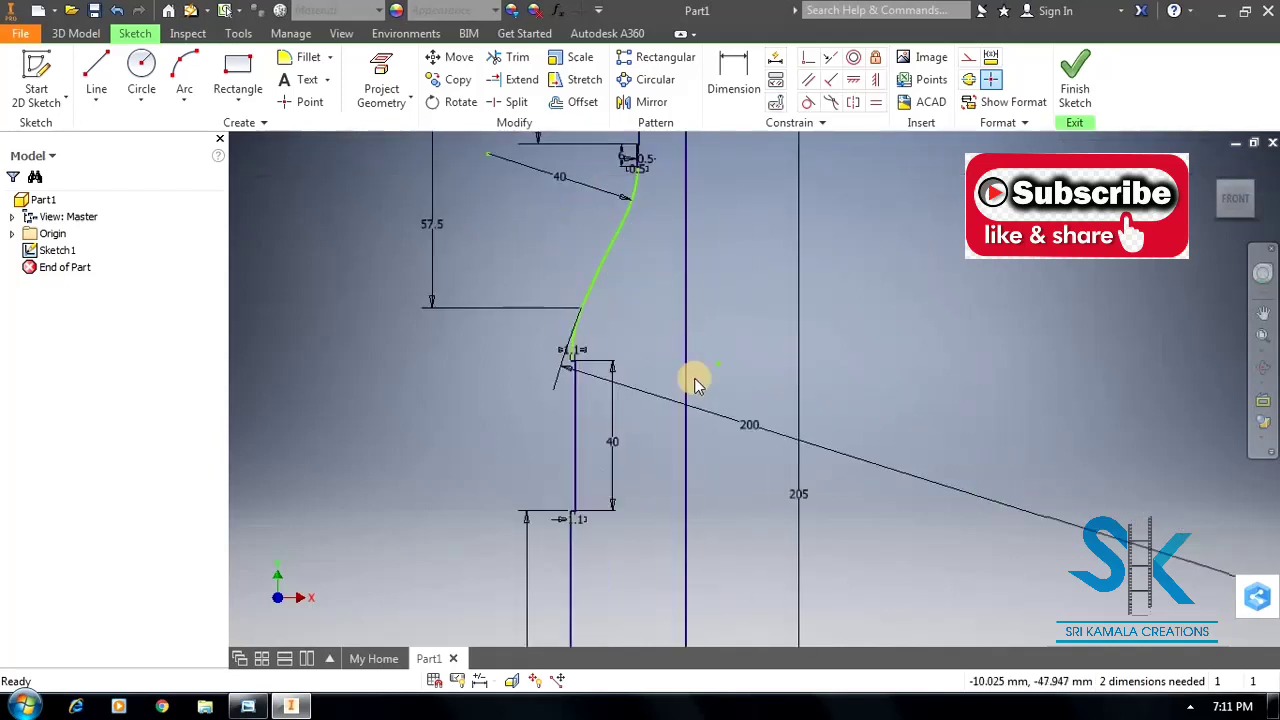
drag(730, 416, 731, 364)
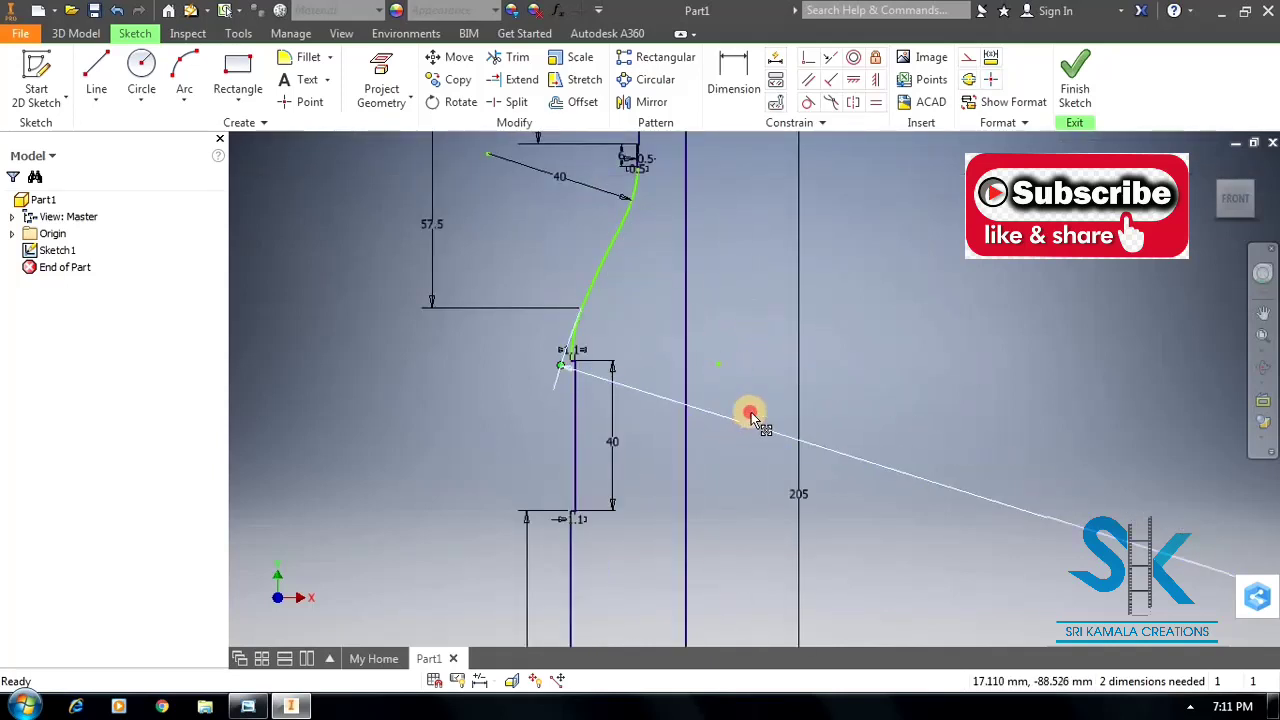
drag(750, 413, 782, 338)
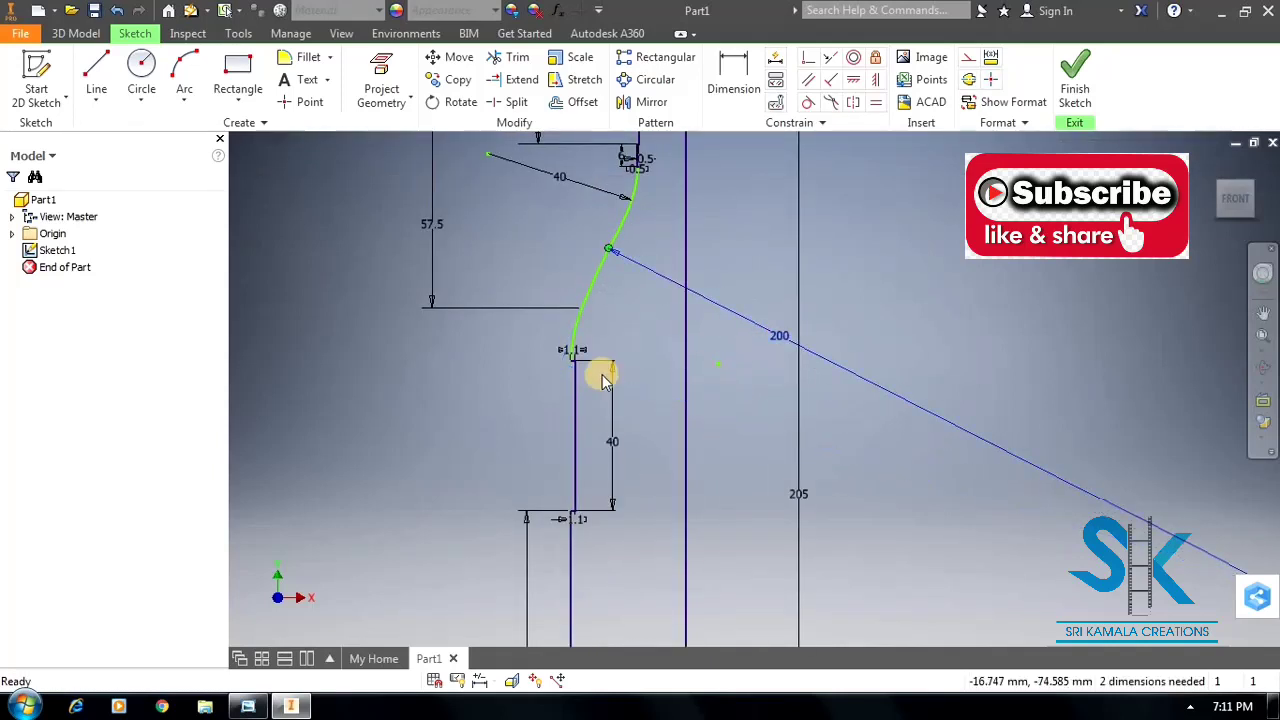
Dimension the new lower arc with a radius of 40 mm.
key(d)
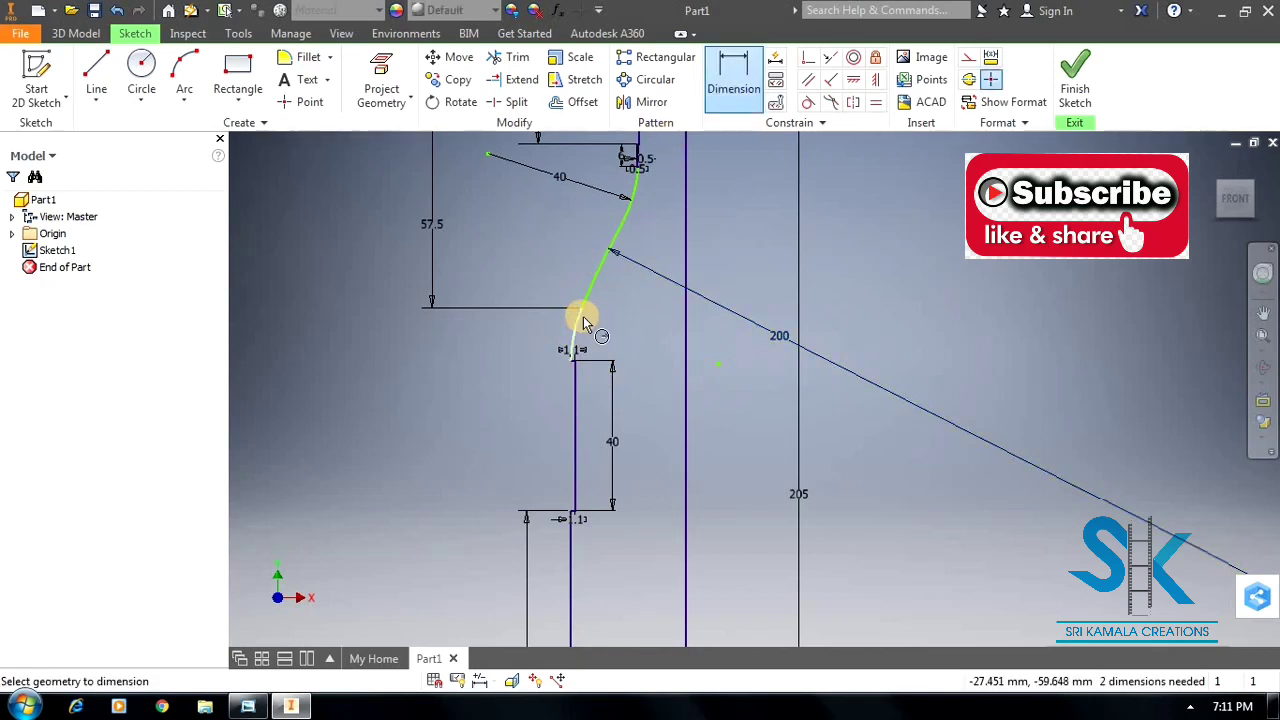
click(643, 346)
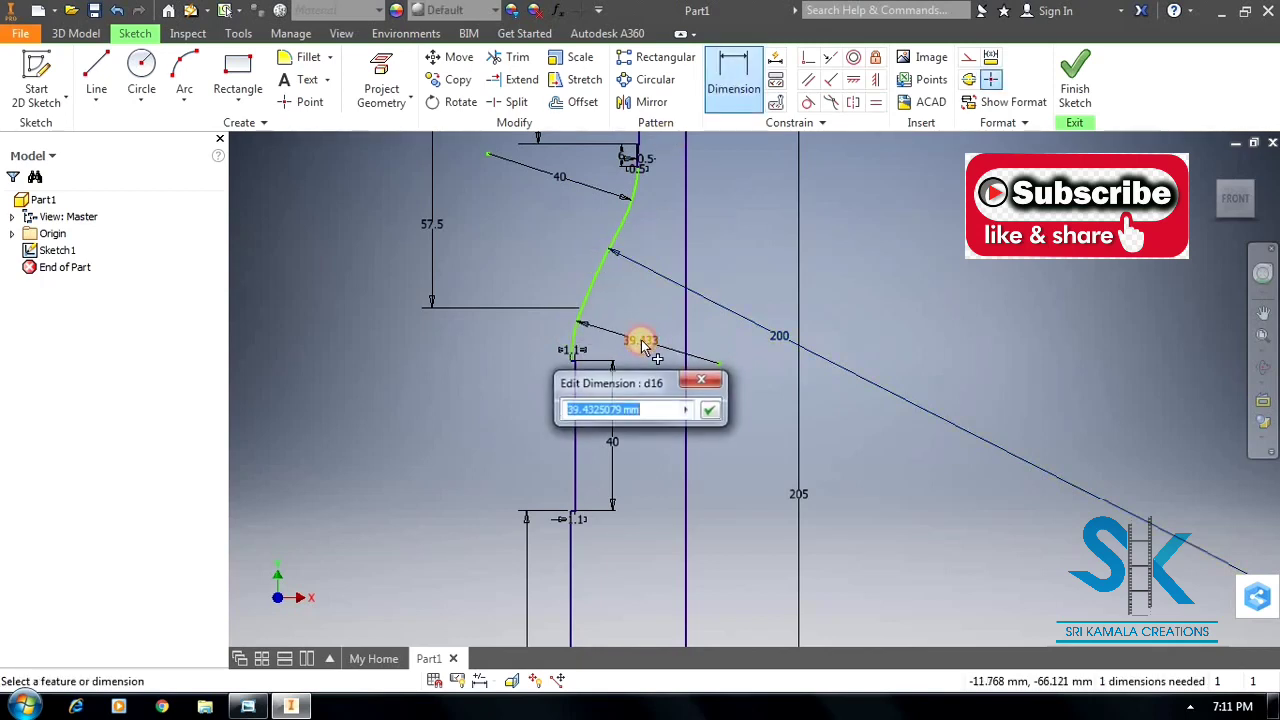
key(Return)
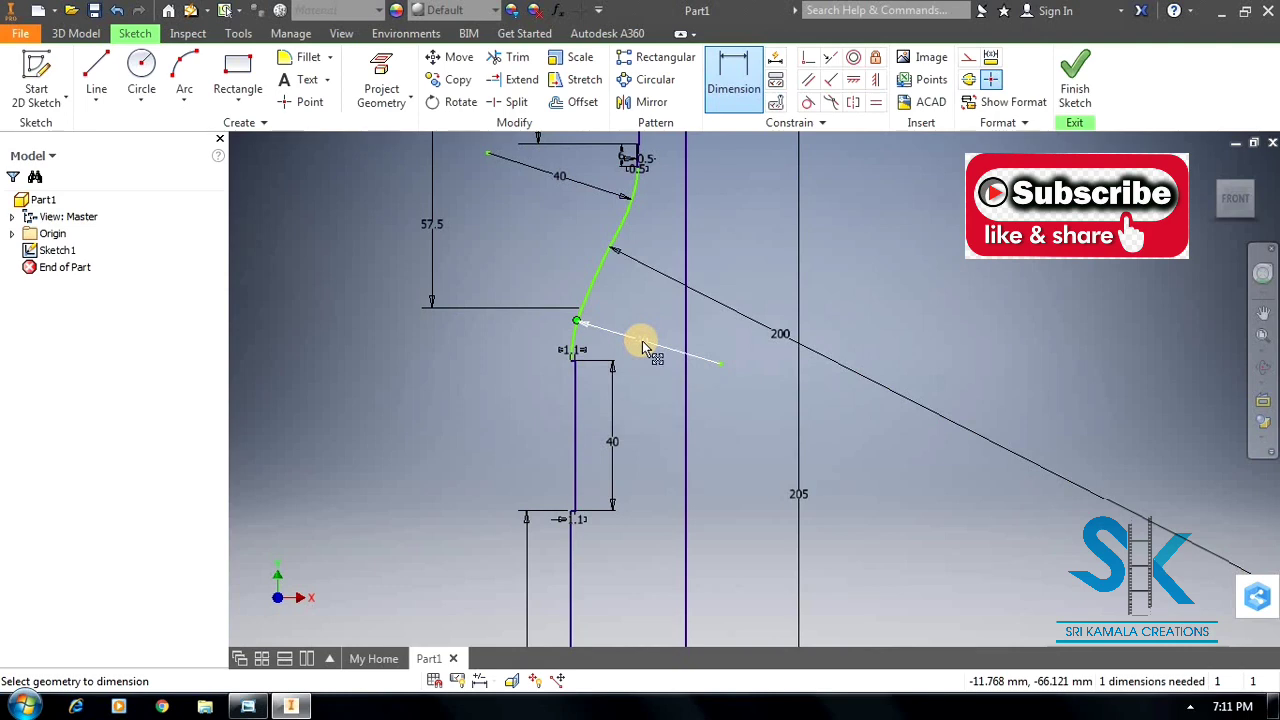
key(Escape)
click(762, 55)
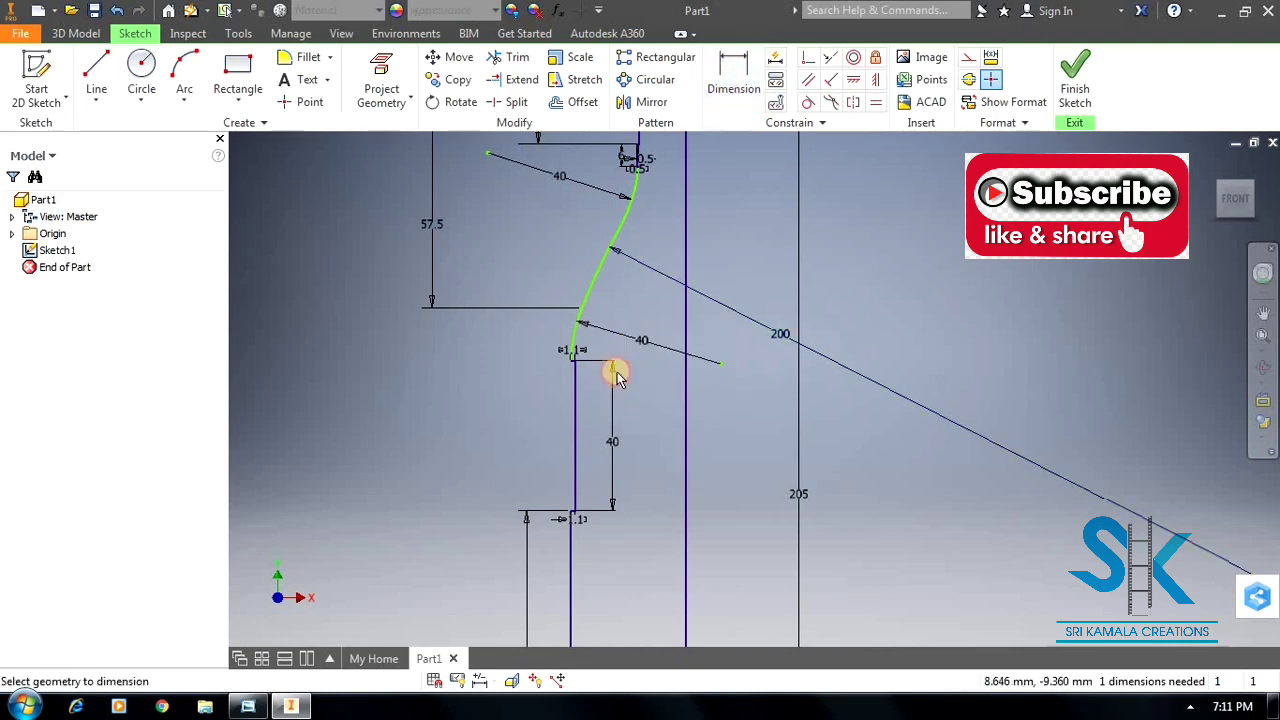
scroll(582, 360, down, 5)
click(515, 363)
scroll(598, 374, up, 5)
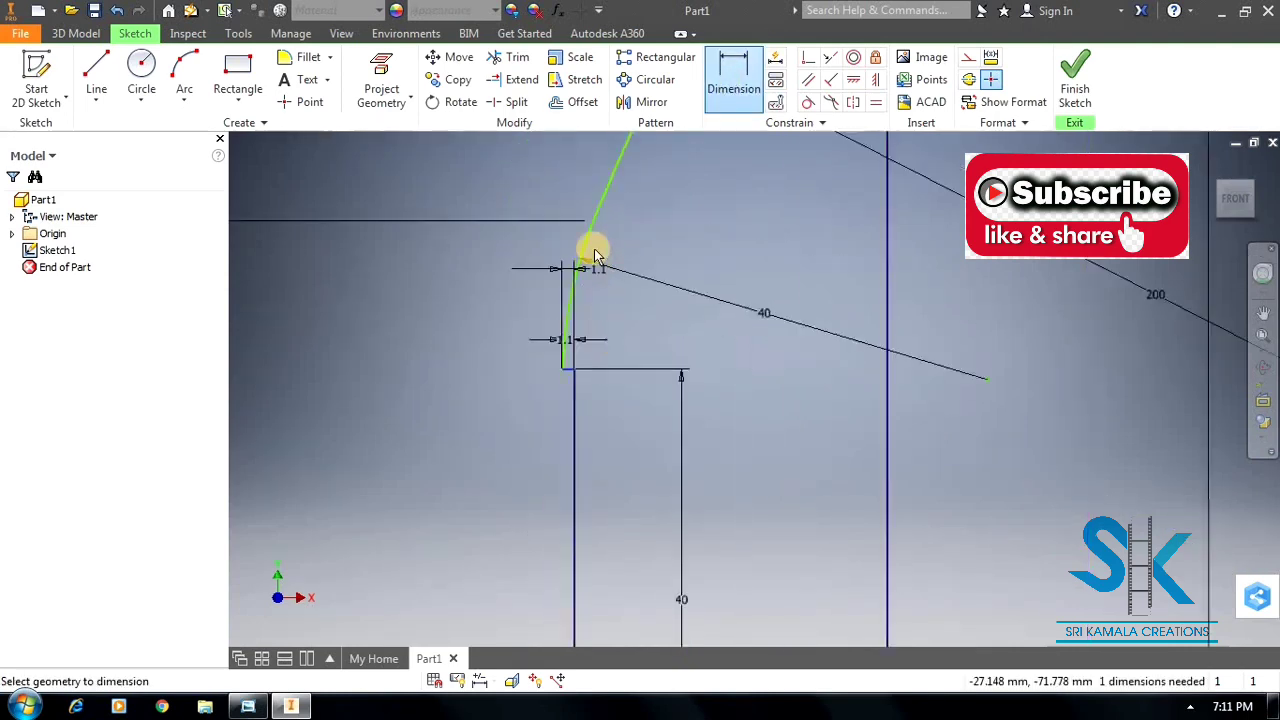
click(592, 223)
key(Escape)
scroll(480, 446, up, 3)
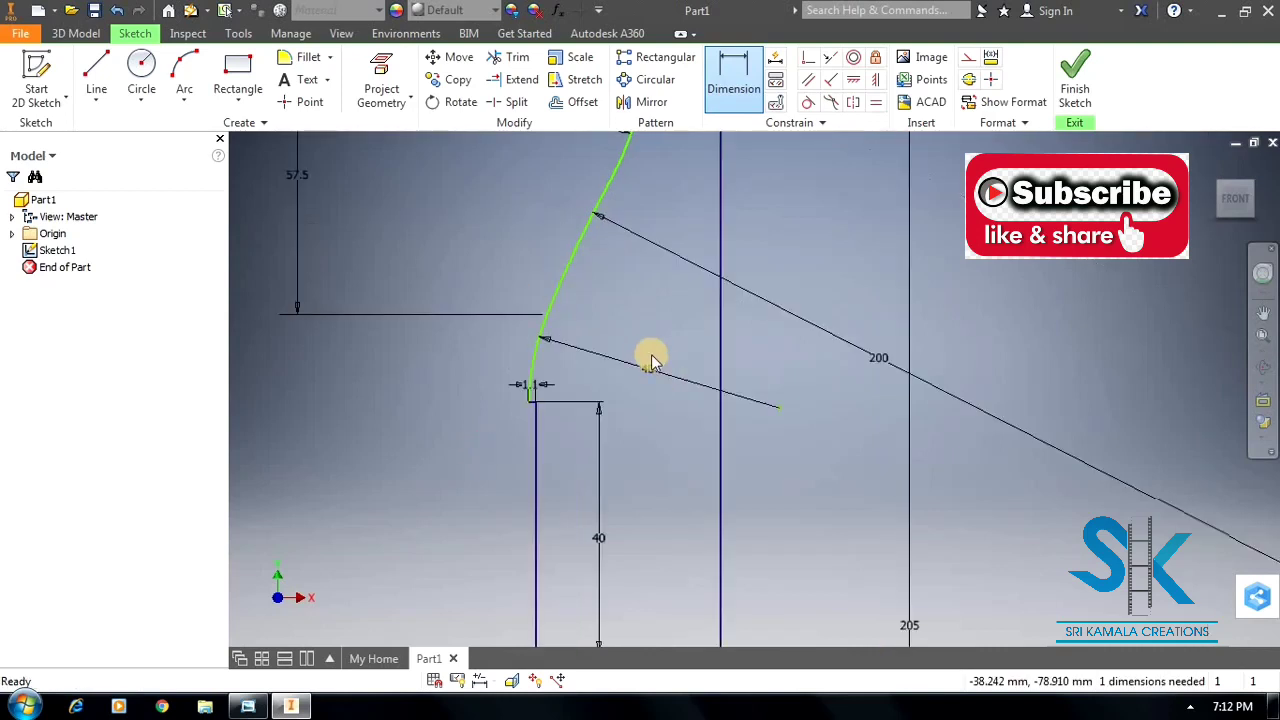
scroll(646, 349, up, 5)
click(743, 99)
click(743, 100)
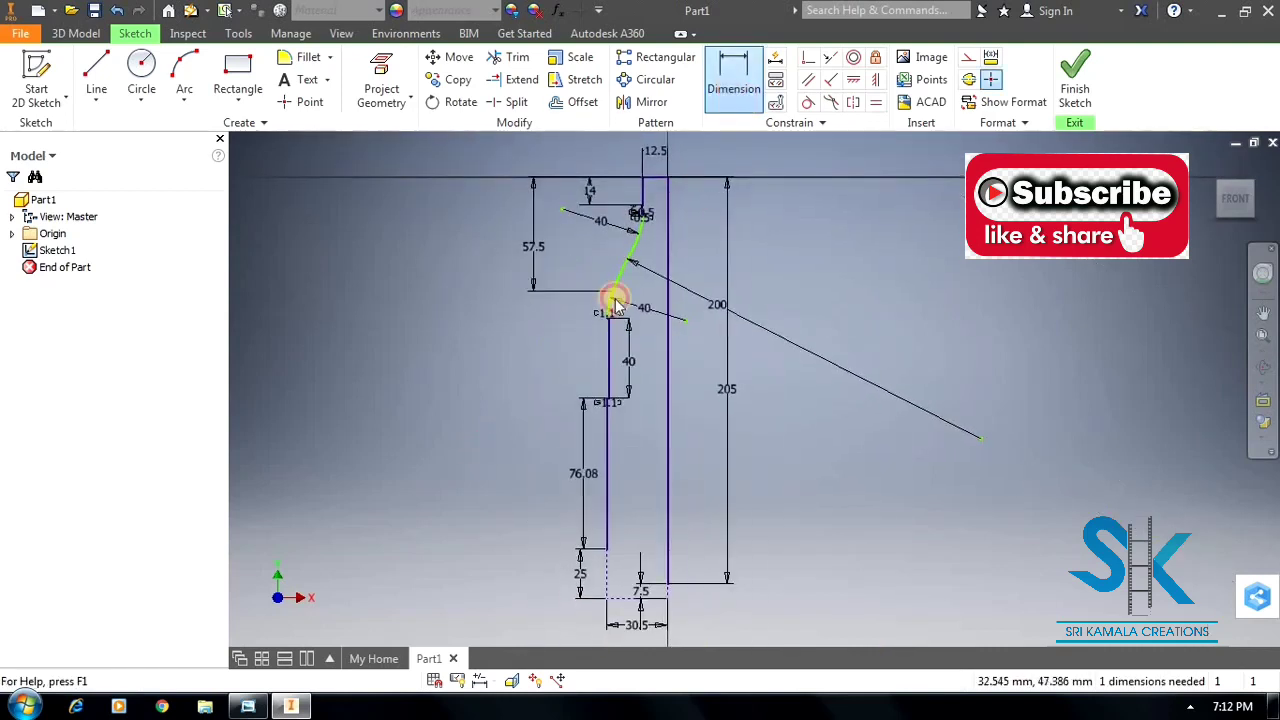
scroll(612, 298, up, 4)
click(631, 209)
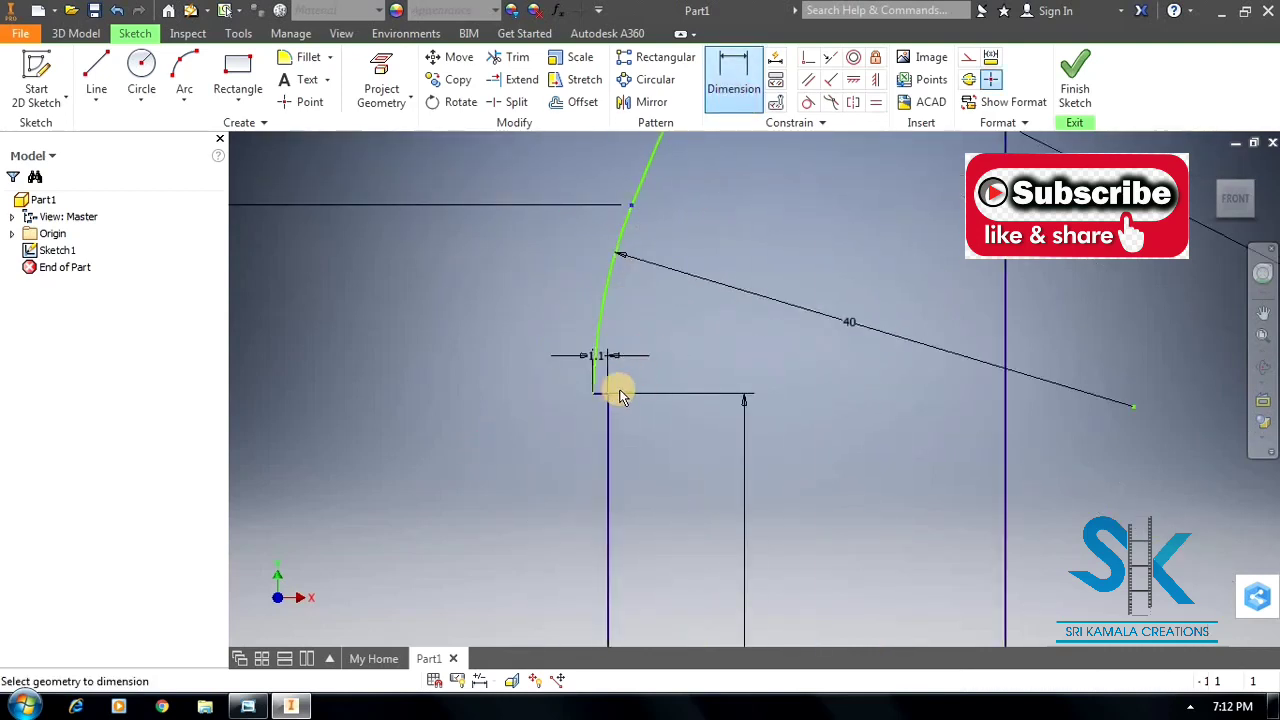
click(601, 394)
scroll(552, 387, down, 5)
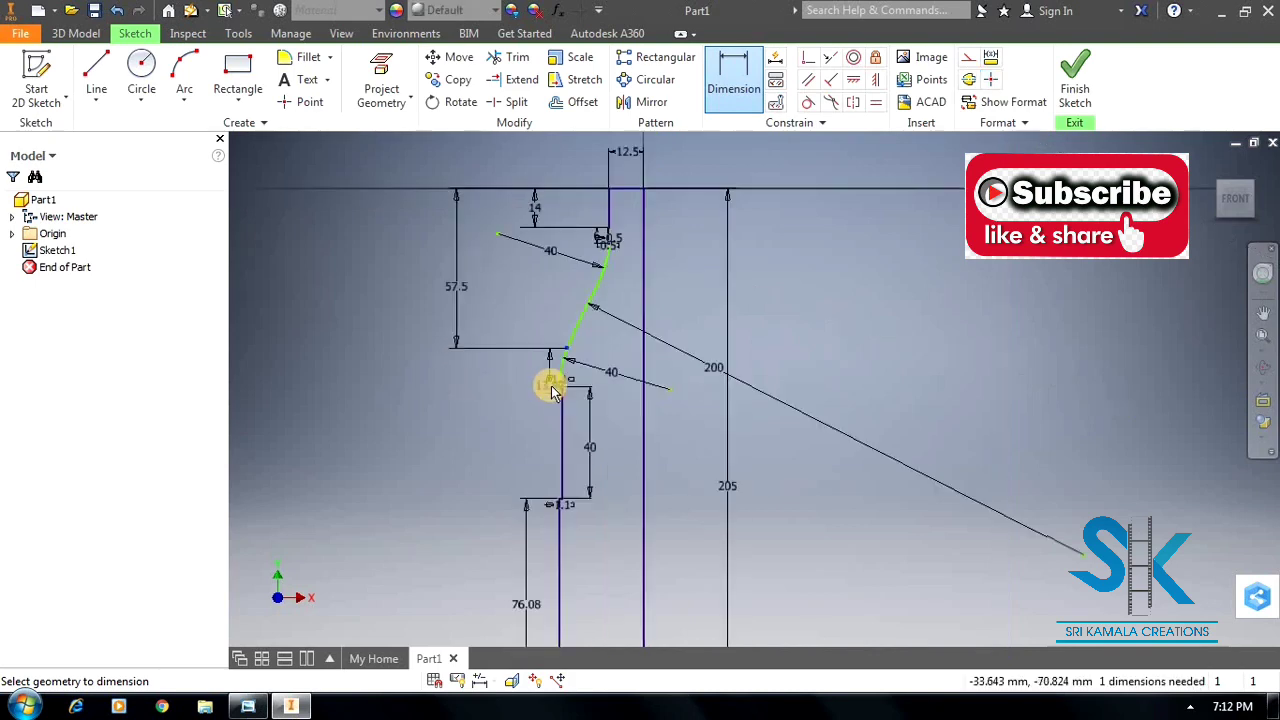
click(508, 379)
key(Escape)
key(Escape)
scroll(598, 318, up, 4)
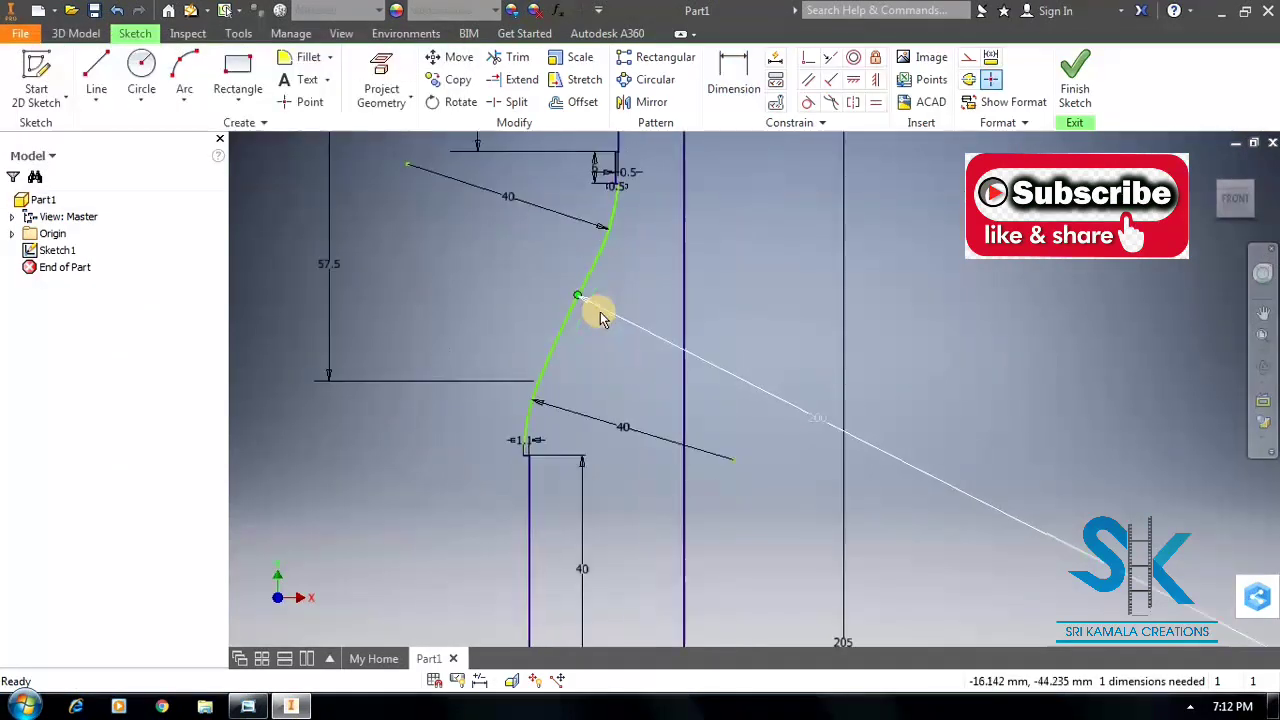
Inspect the constraints on the 200 mm radius arc and compare the upper curves with the reference drawing.
scroll(599, 361, down, 5)
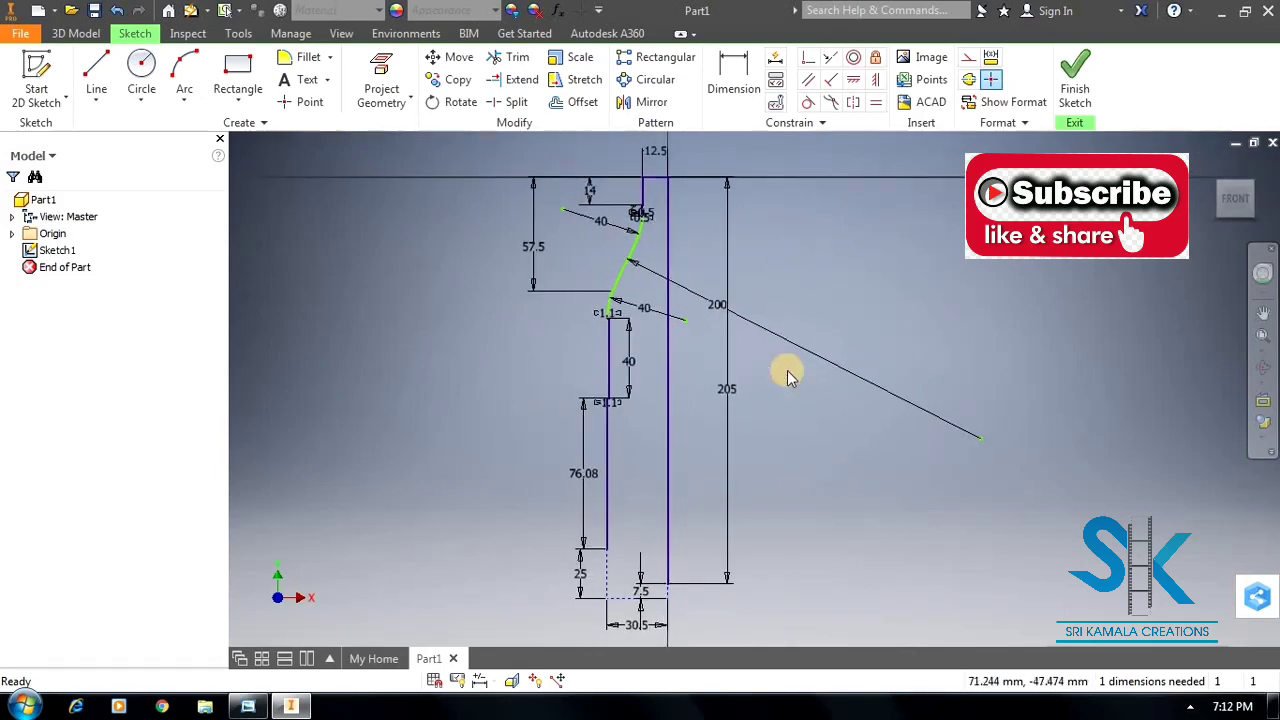
scroll(700, 300, up, 2)
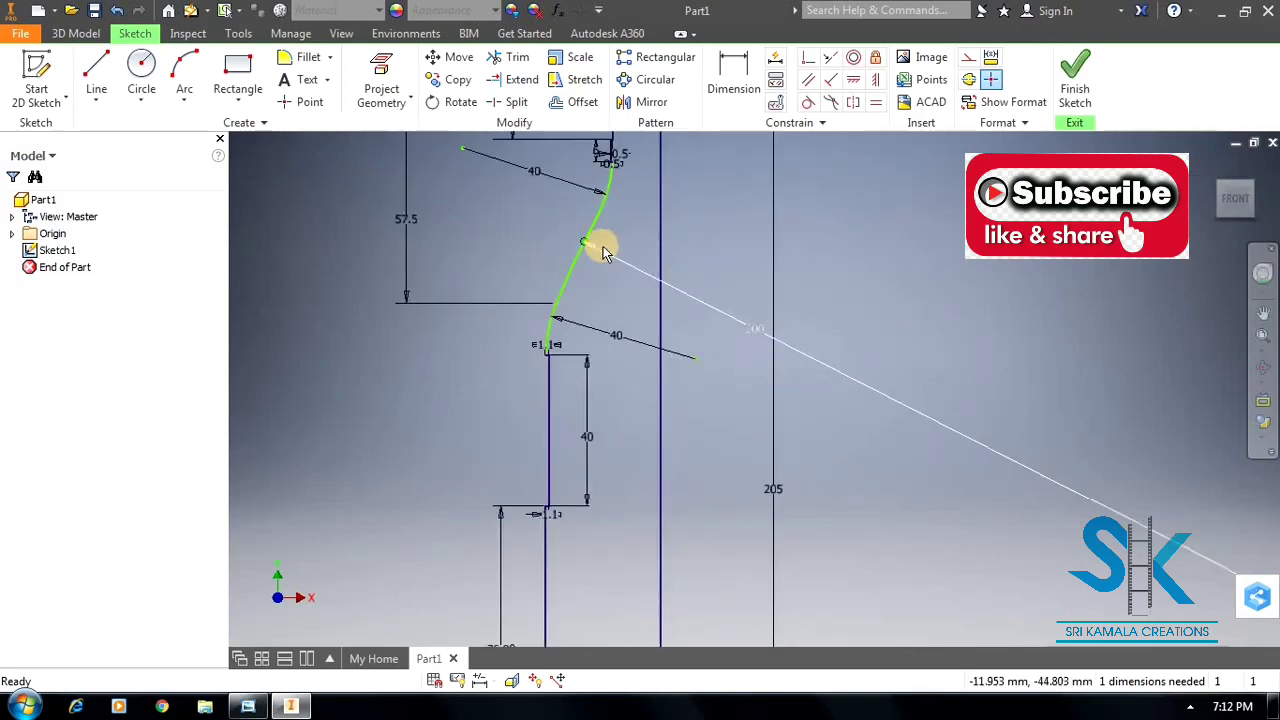
click(616, 211)
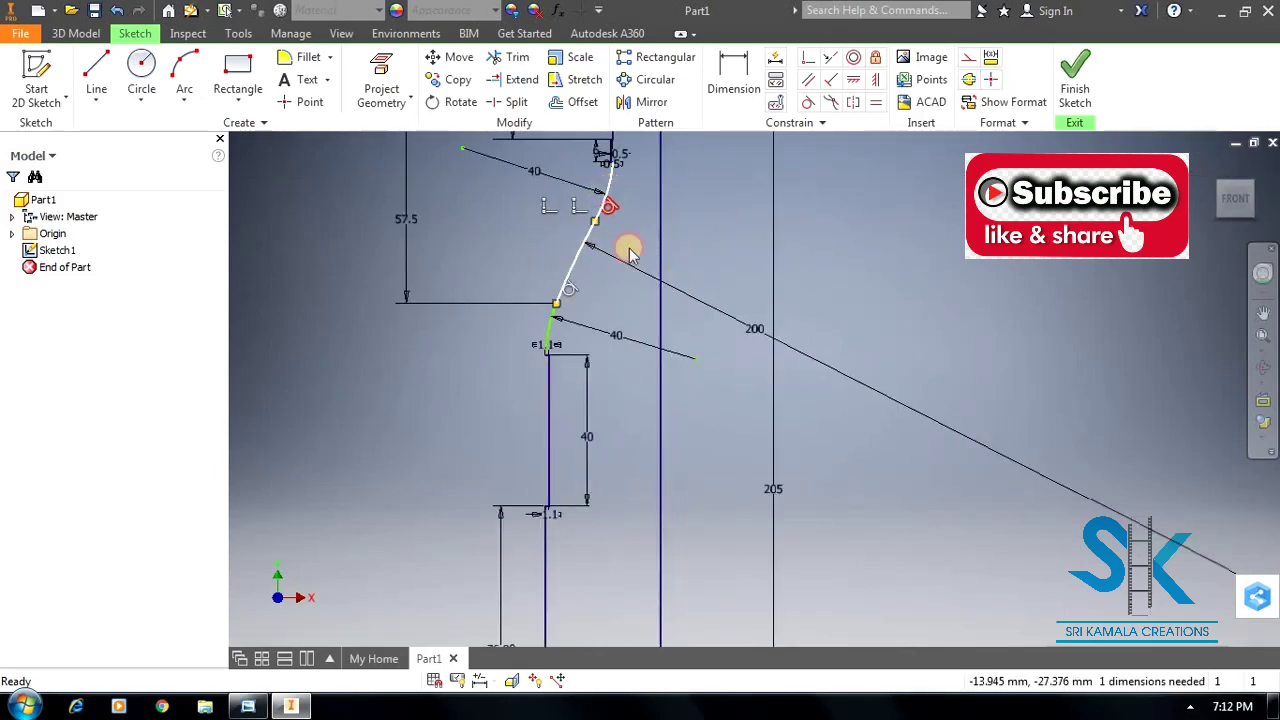
click(743, 280)
key(alt+Tab)
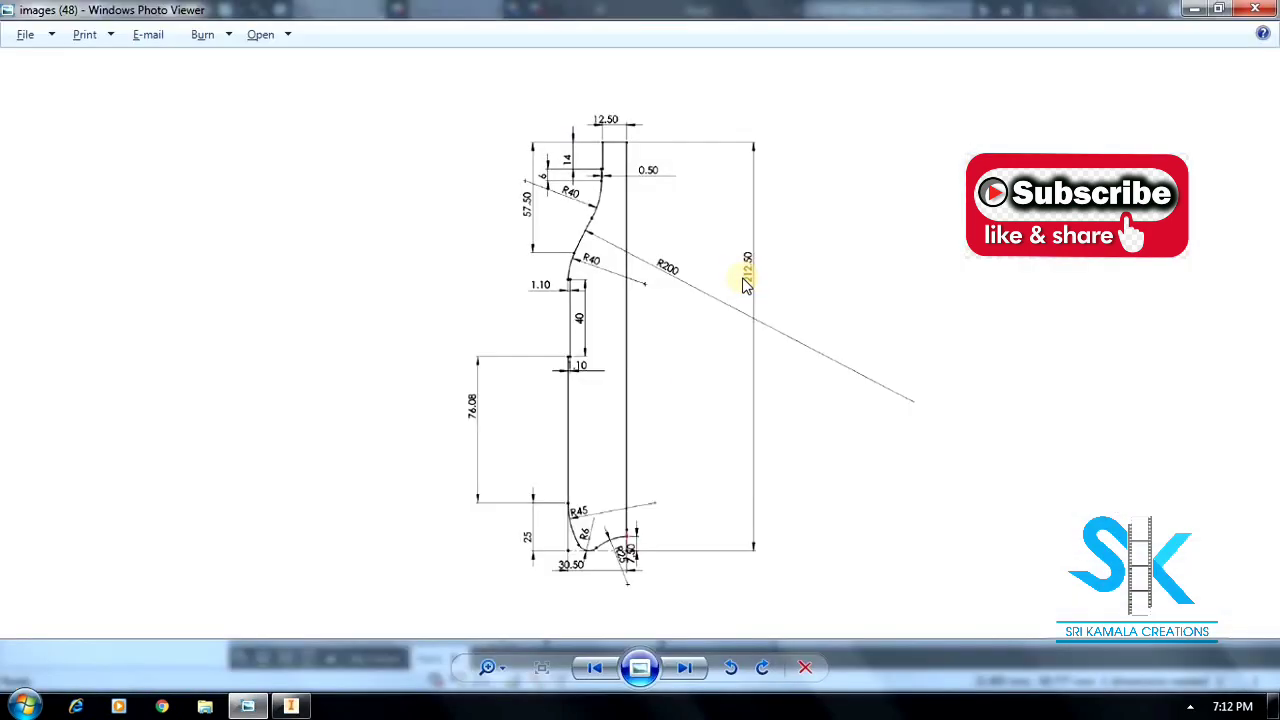
key(alt+Tab)
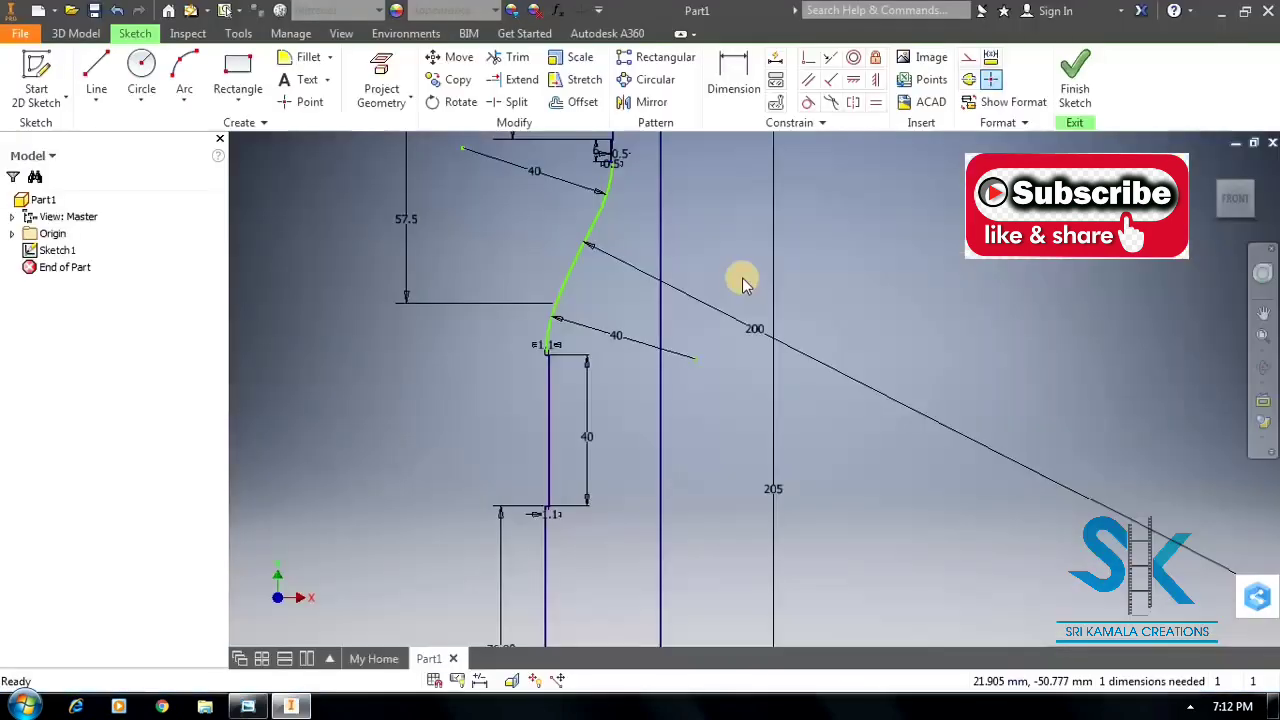
Draw a three-point arc of about 20 mm radius from the outer line's lower end into the bottom construction corner, following the reference drawing.
scroll(589, 230, up, 4)
scroll(597, 448, down, 3)
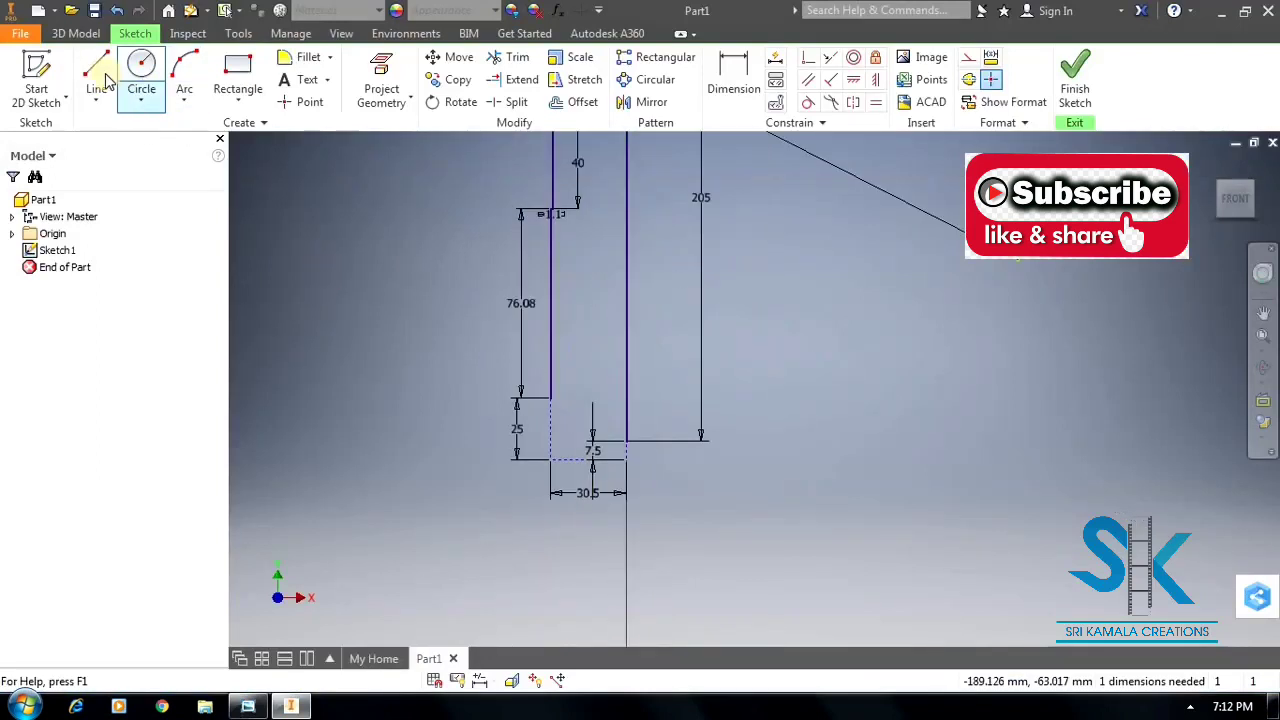
click(175, 65)
key(alt+Tab)
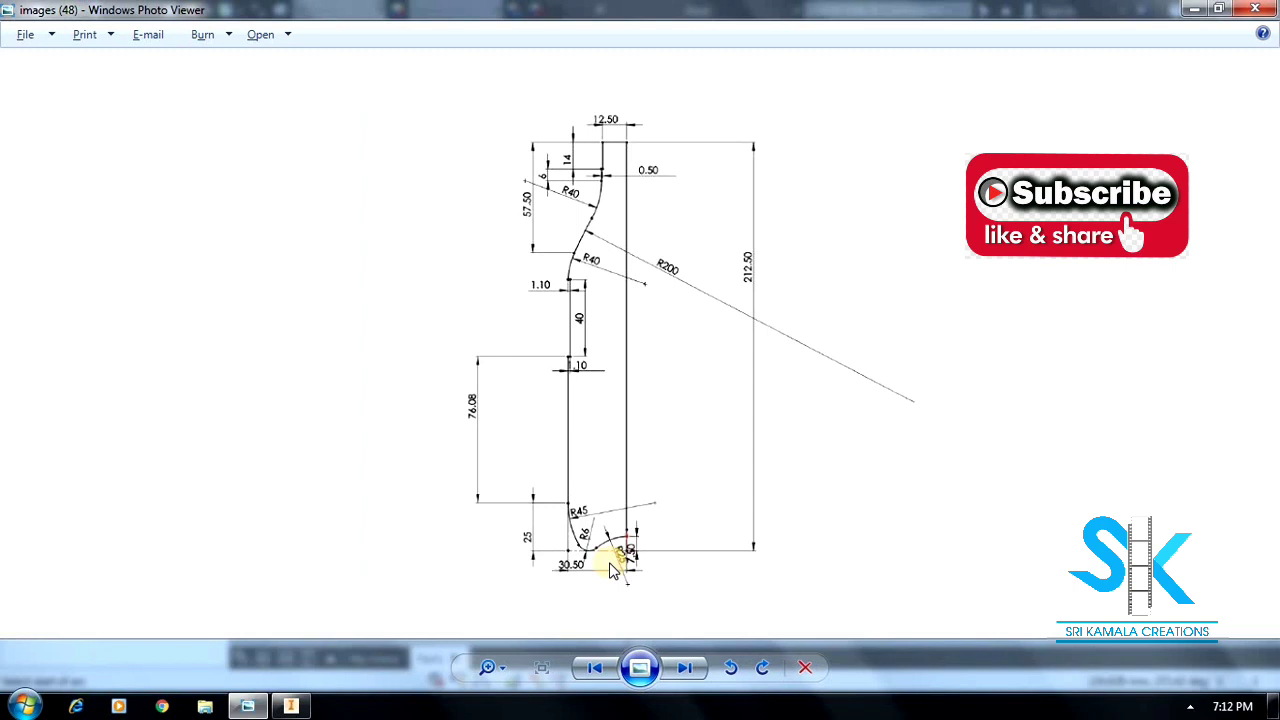
key(alt+Tab)
scroll(547, 420, down, 3)
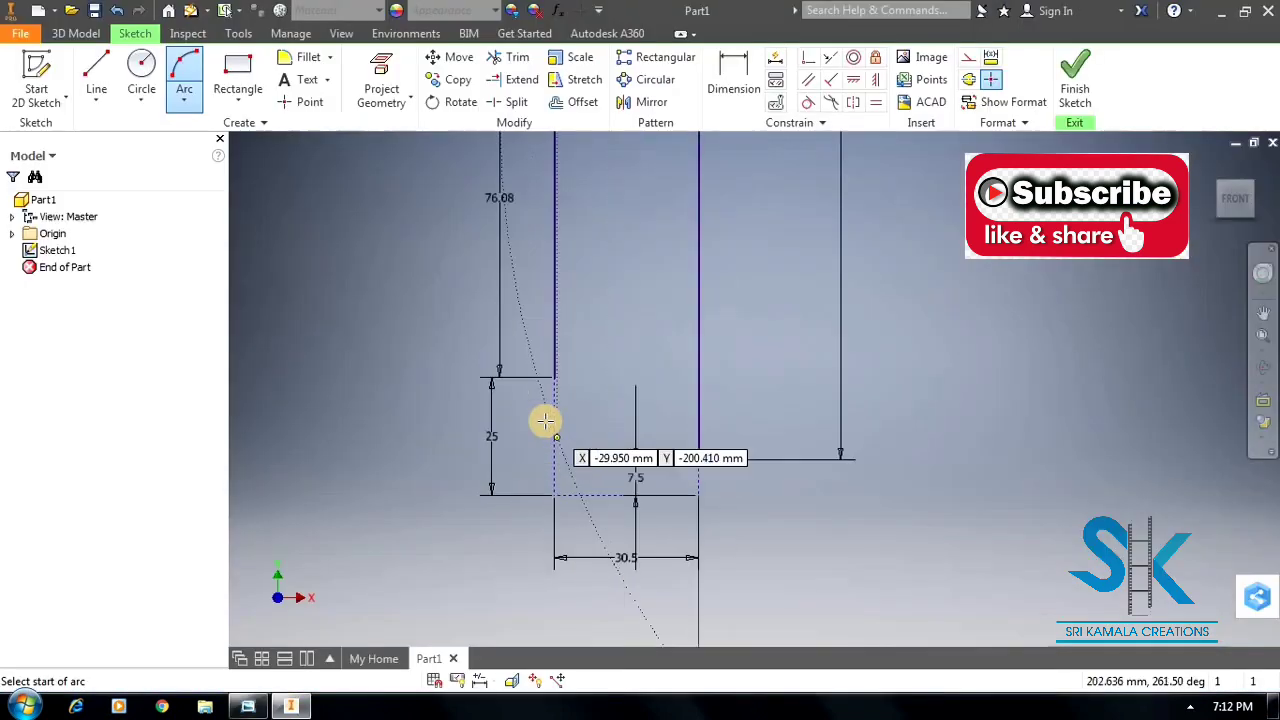
click(554, 379)
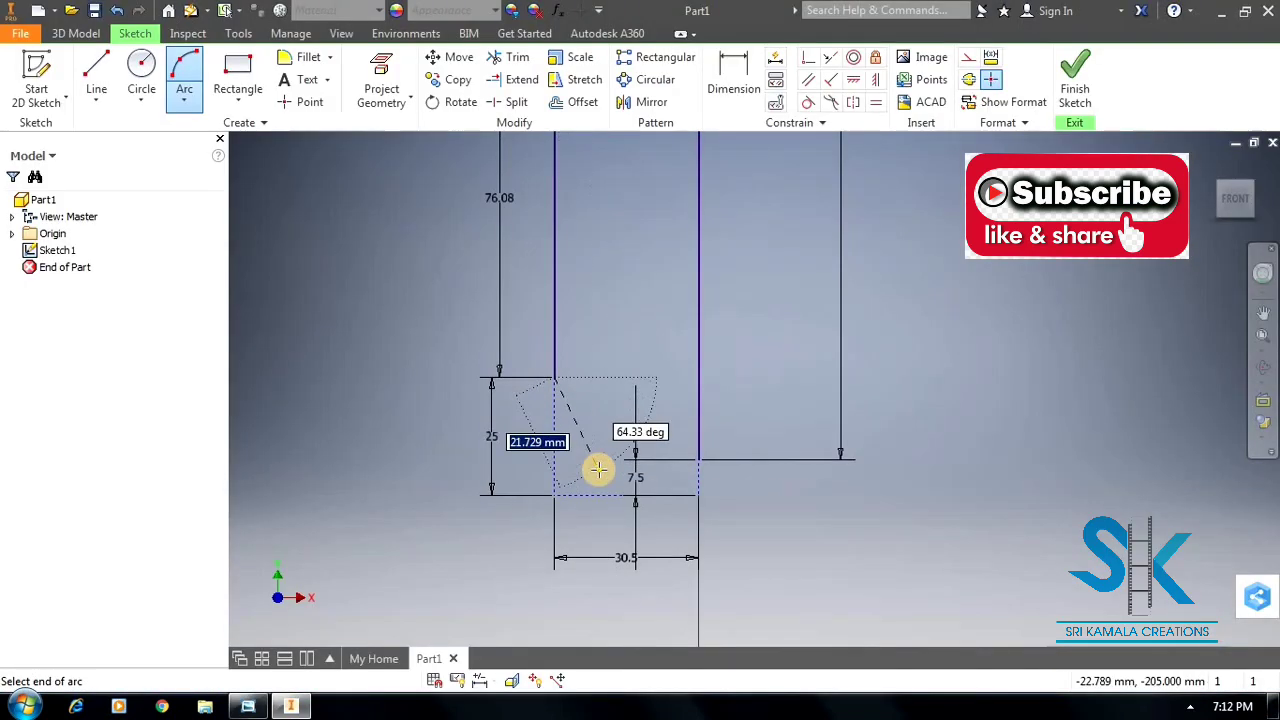
click(604, 459)
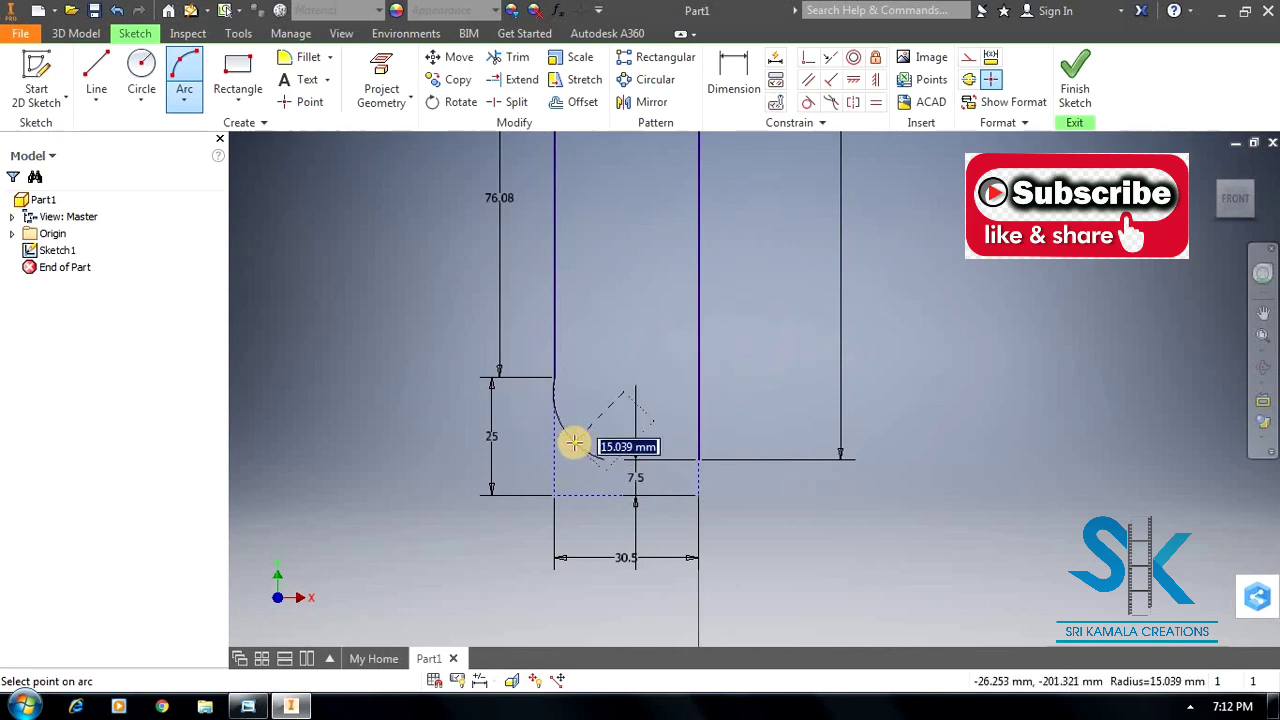
click(580, 441)
Dimension the corner arc with a 45 mm radius and shorten it so its free end lies above the bottom construction line.
key(d)
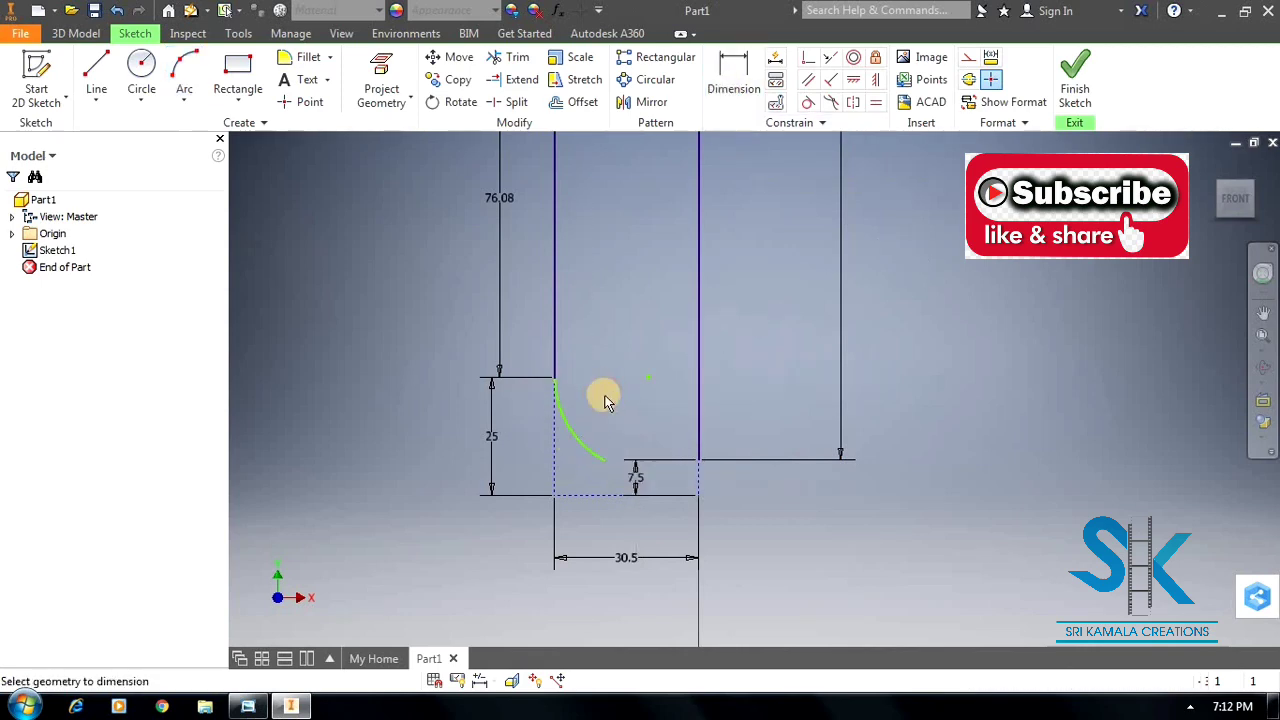
click(605, 400)
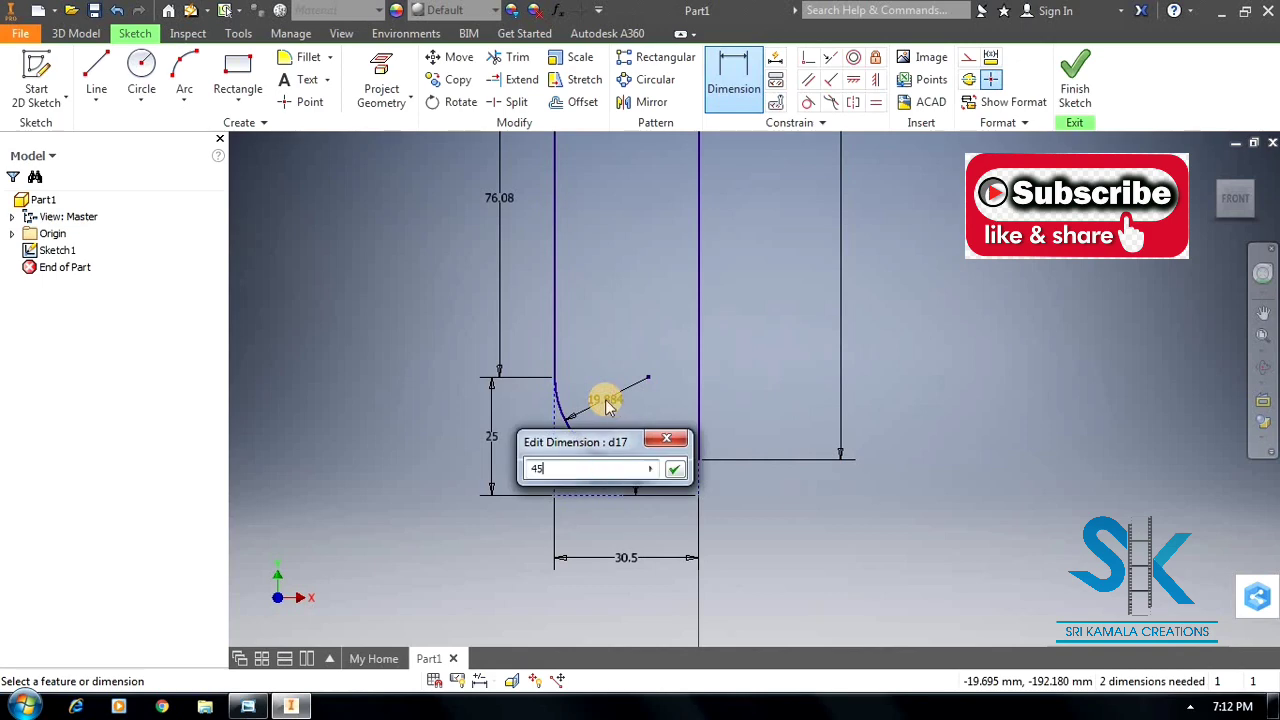
text(45)
key(Return)
key(Escape)
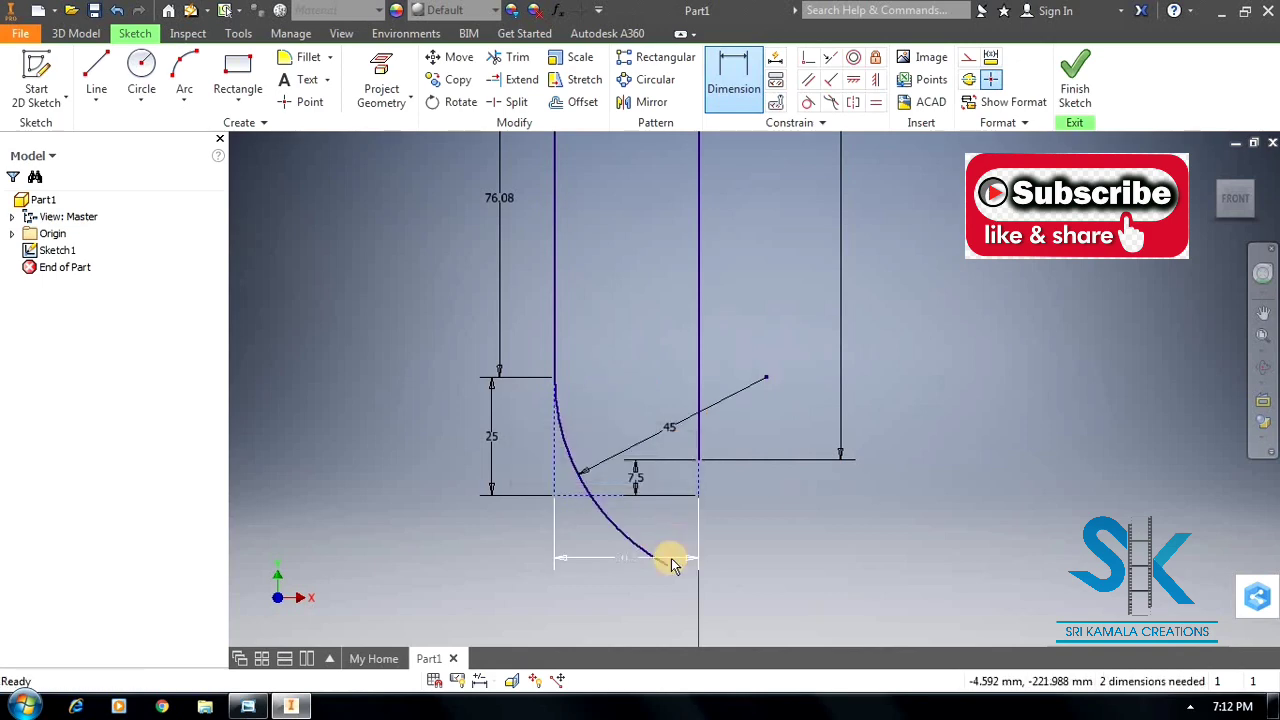
drag(668, 565, 626, 507)
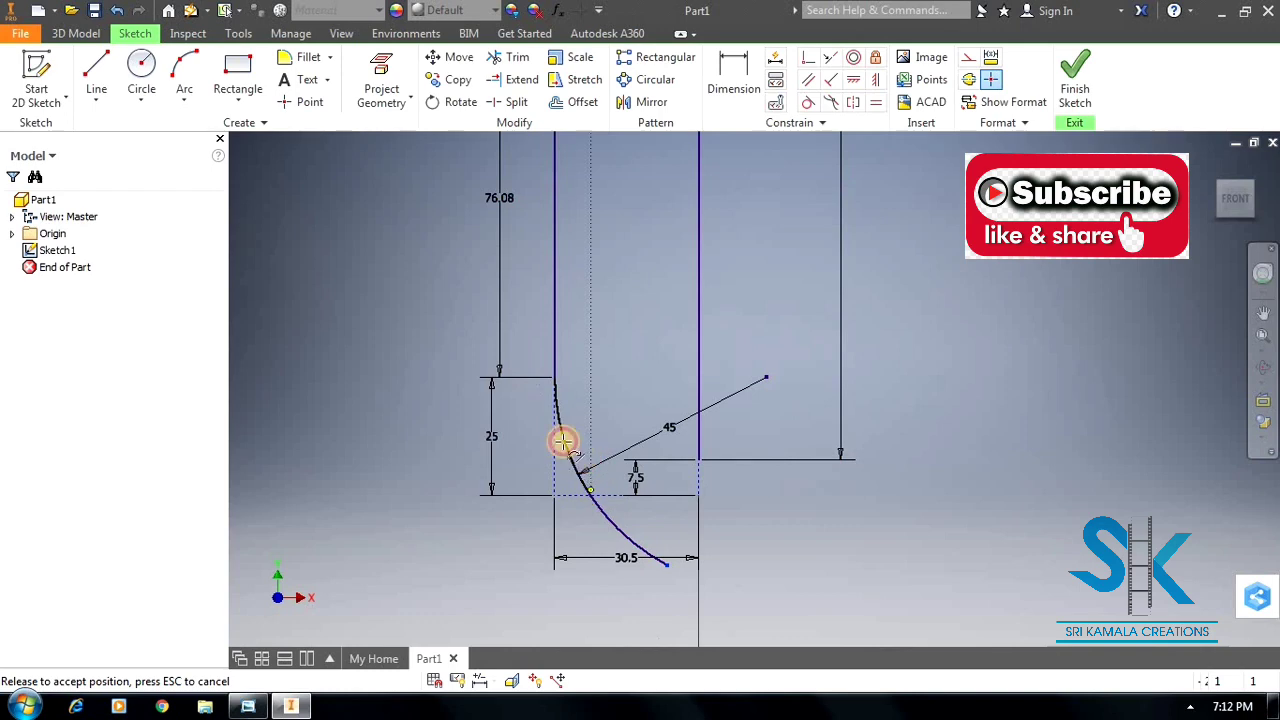
drag(563, 441, 577, 454)
Check the reference drawing and draw a small arc of about 9 mm radius from the 45 mm arc's lower end toward the bottom construction line.
key(alt+Tab)
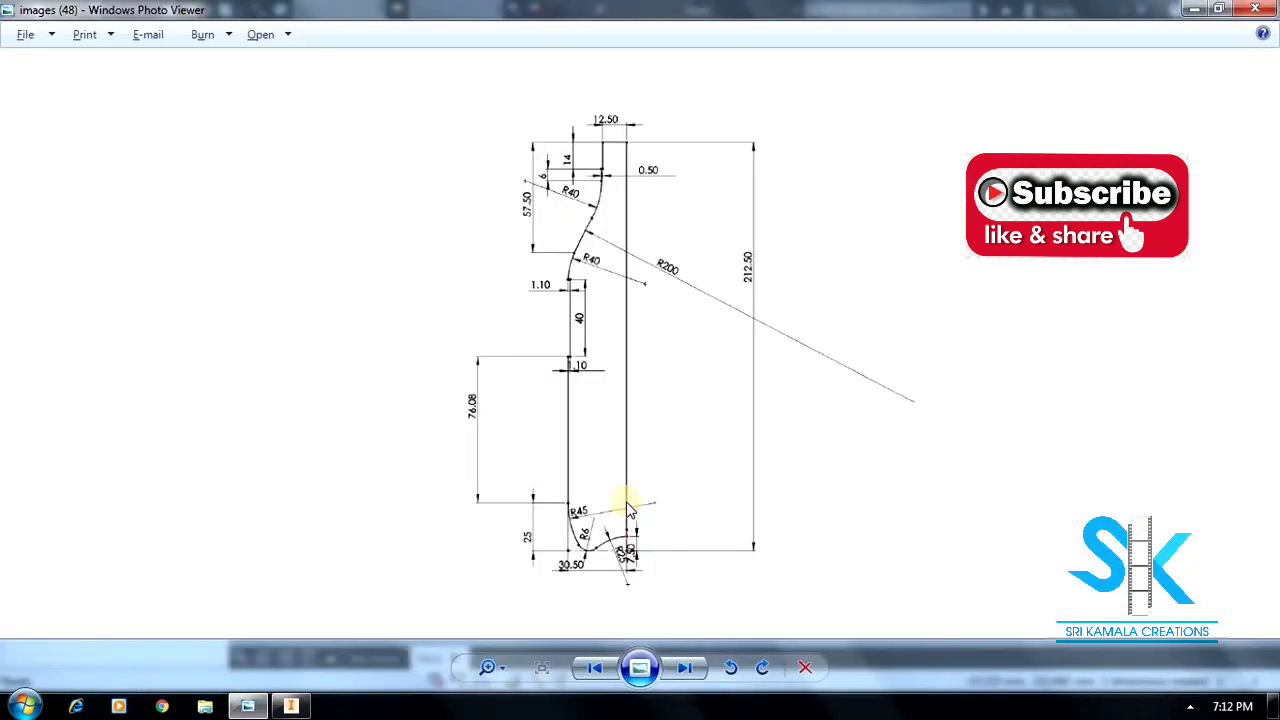
key(alt+Tab)
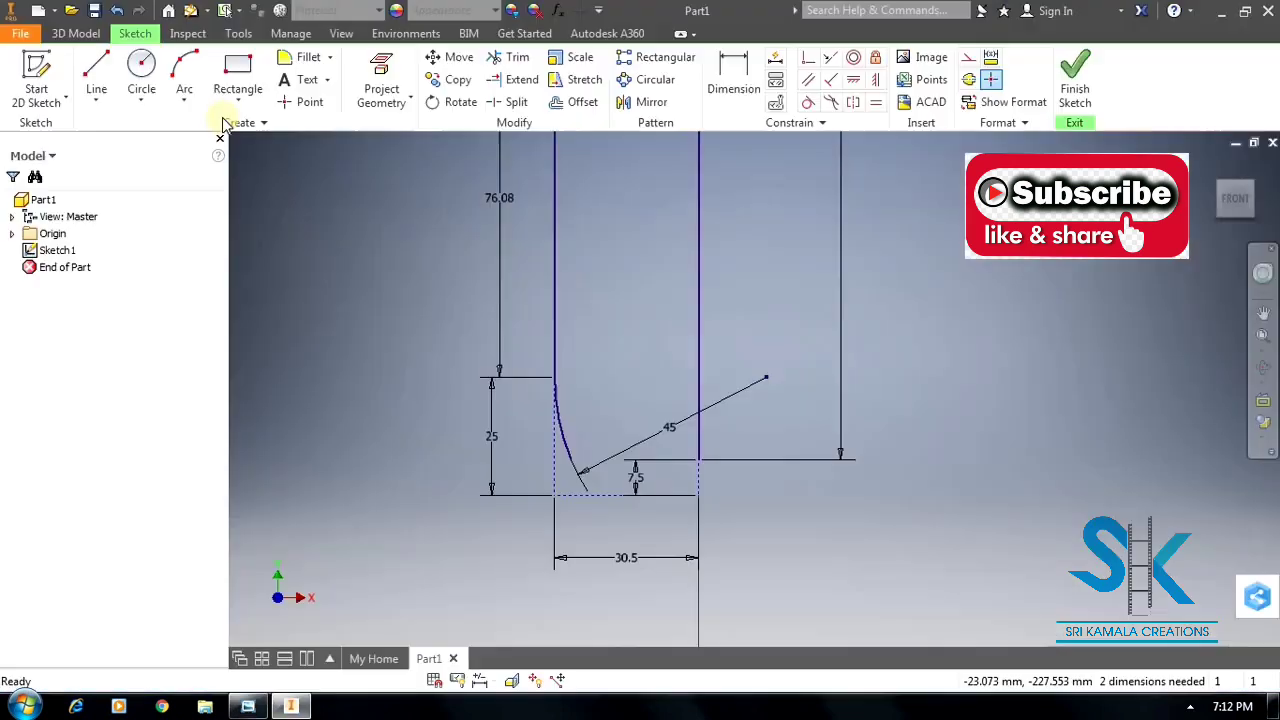
click(188, 77)
scroll(550, 447, up, 3)
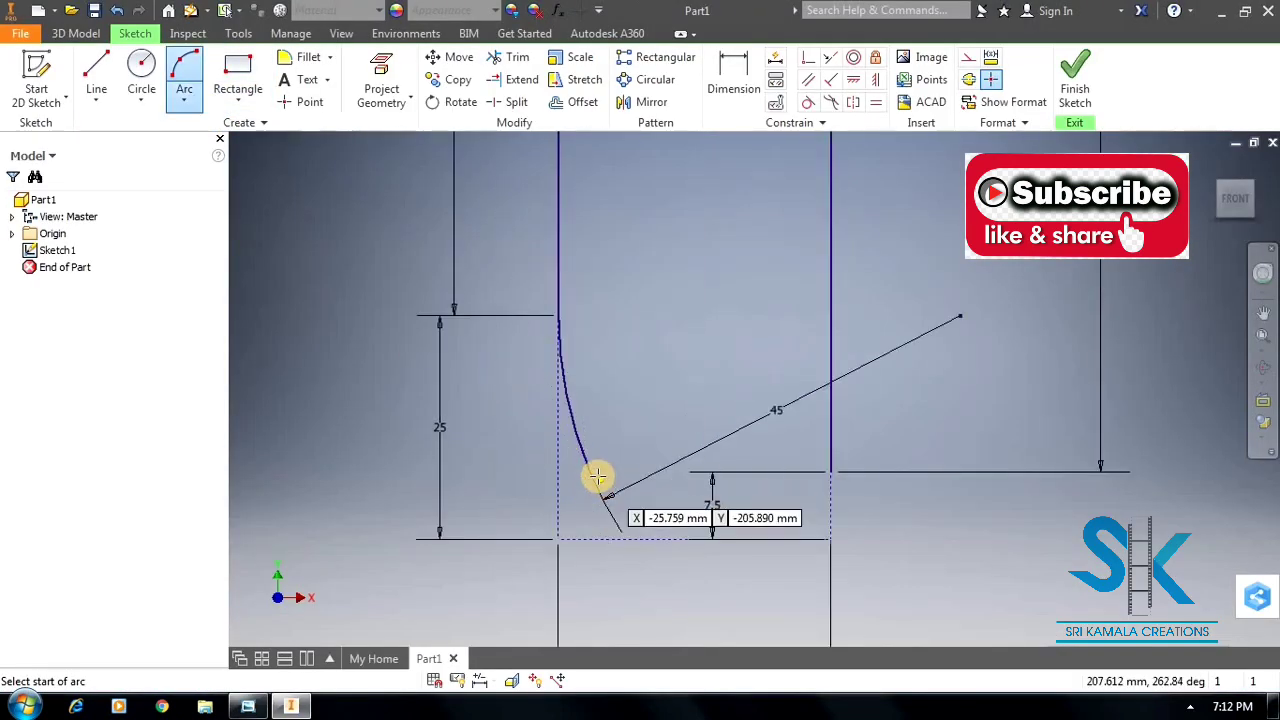
click(591, 470)
click(664, 525)
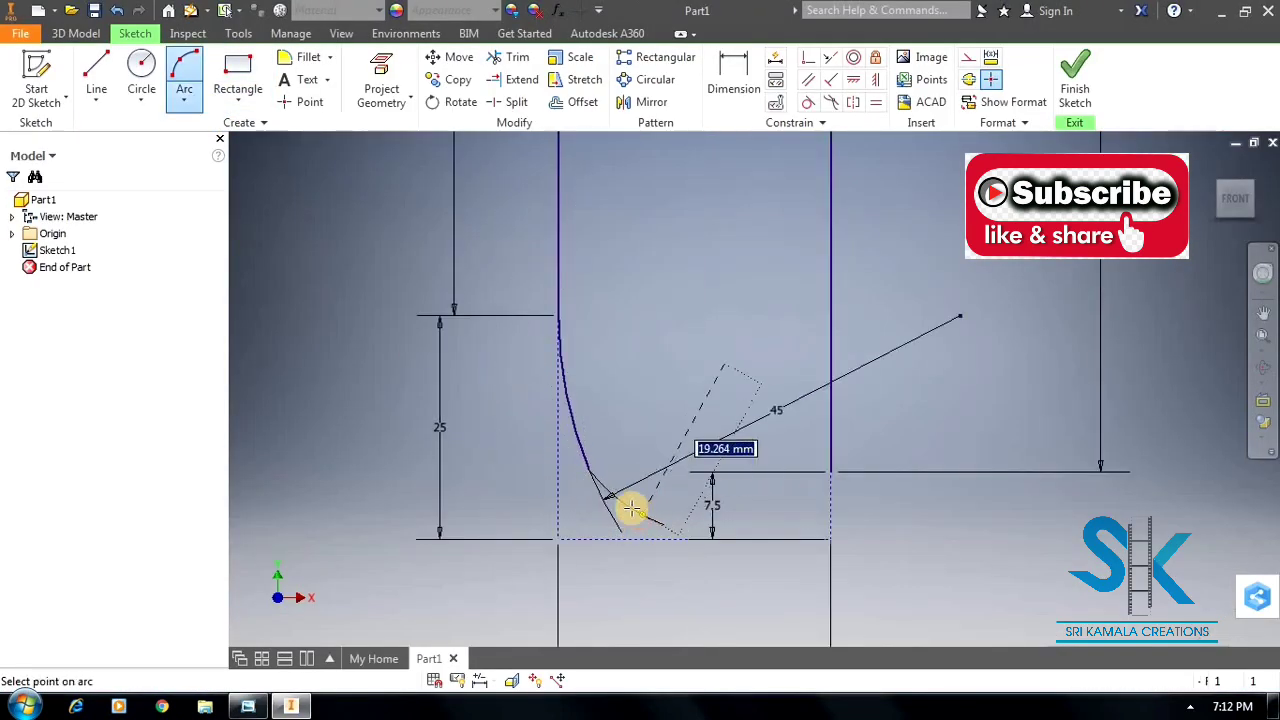
click(610, 506)
Make the small arc tangent to the 45 mm radius arc and dimension its radius as 6 mm.
click(831, 105)
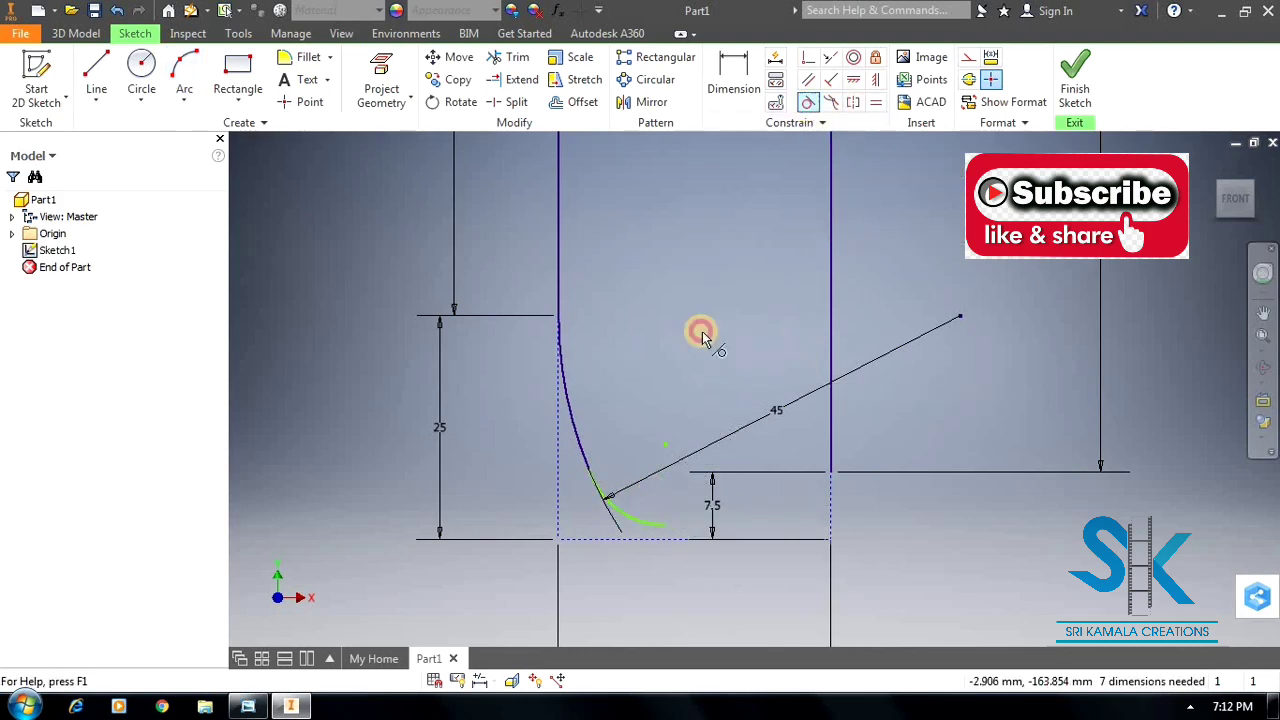
click(611, 503)
click(586, 458)
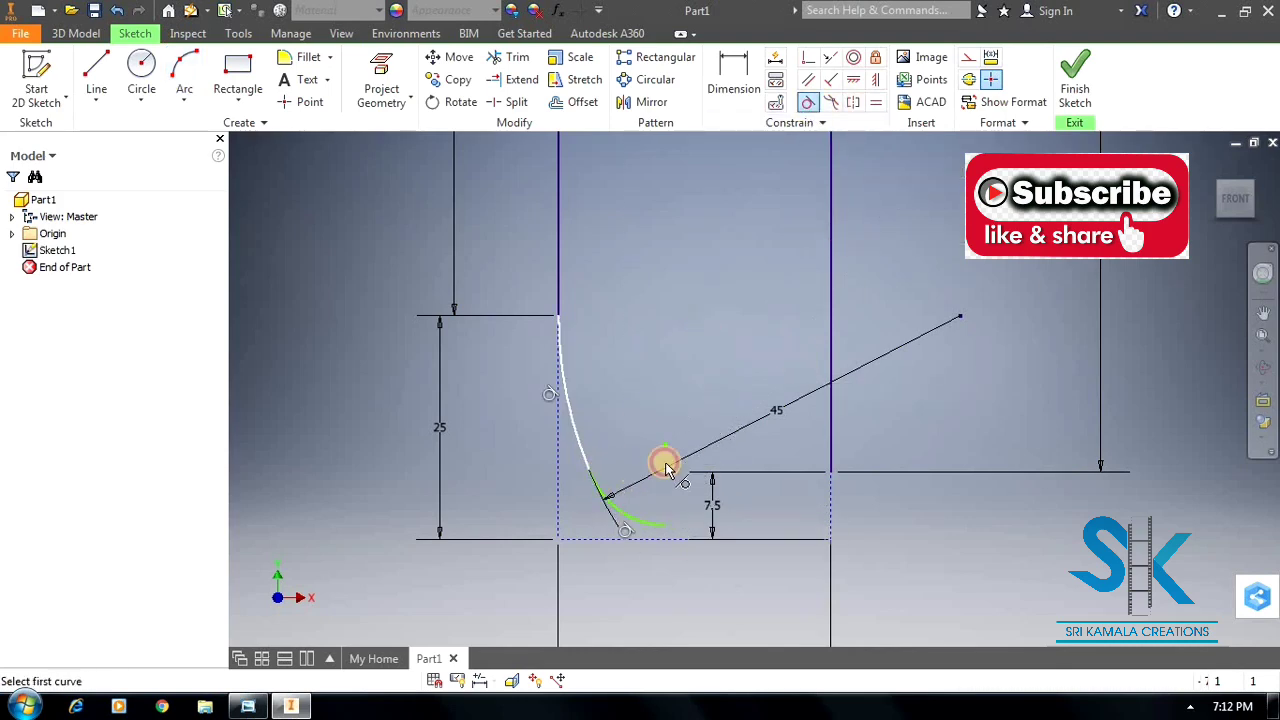
click(741, 77)
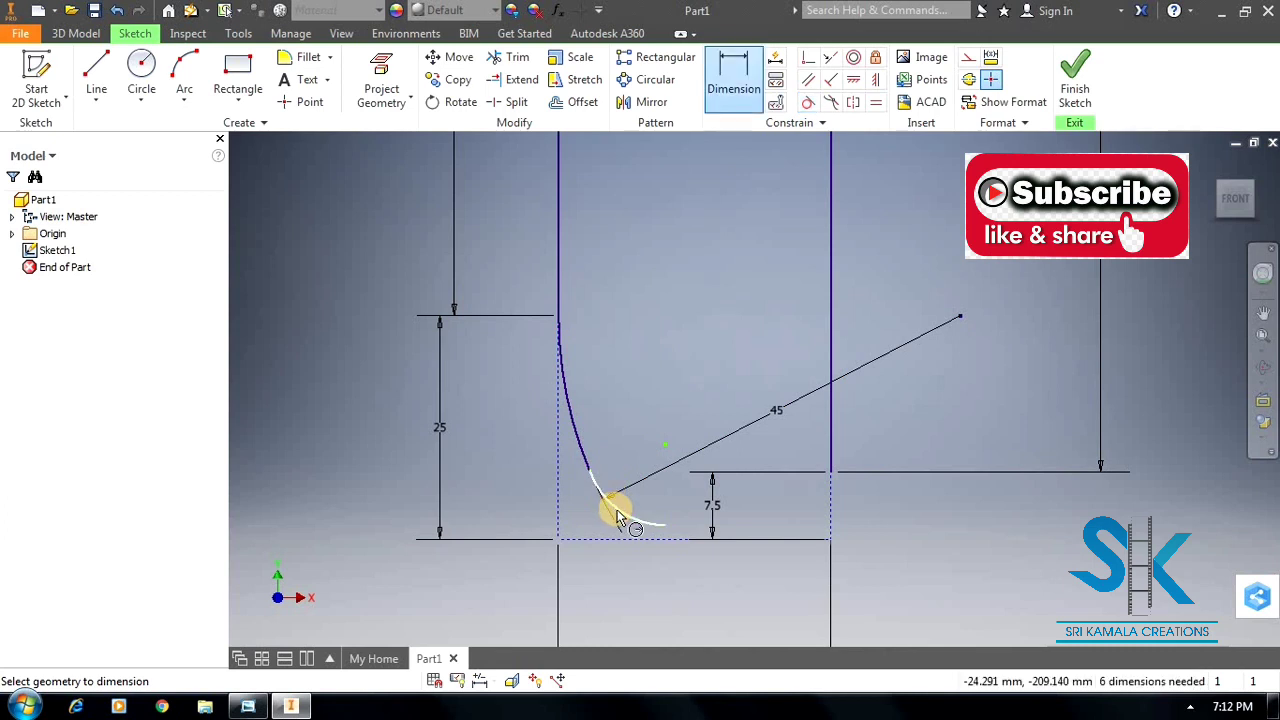
click(645, 505)
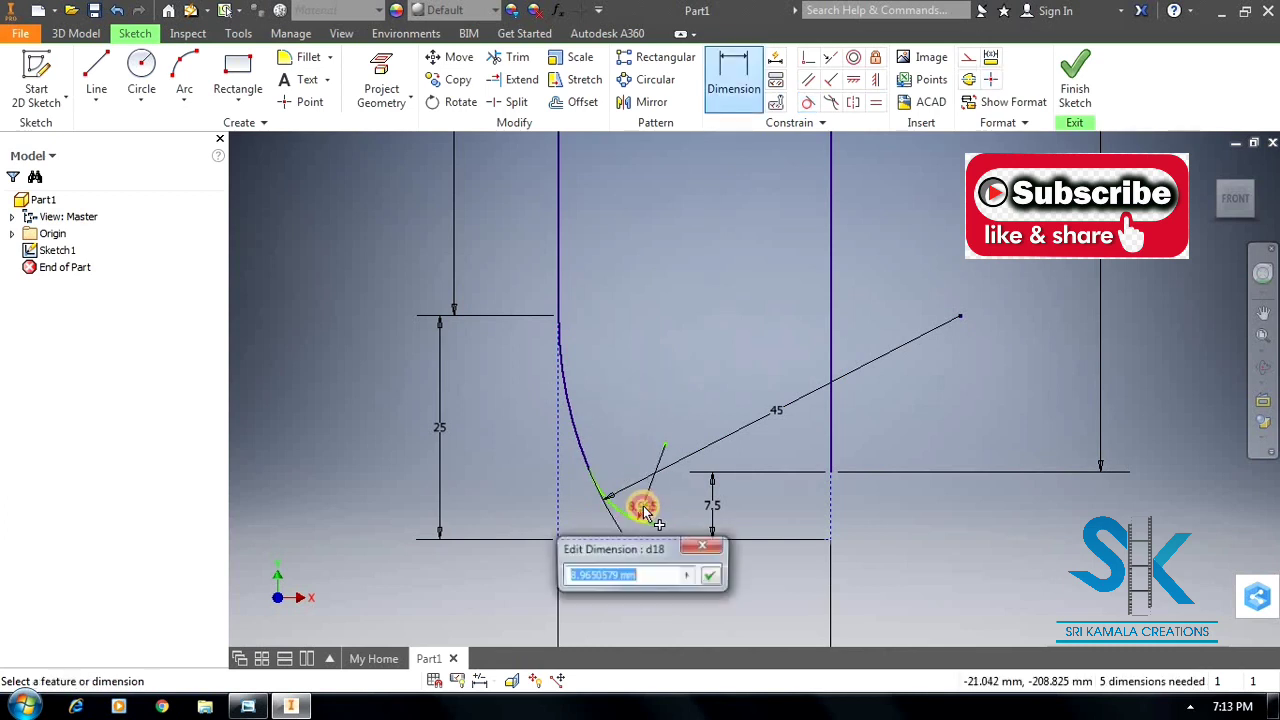
text(6)
key(Return)
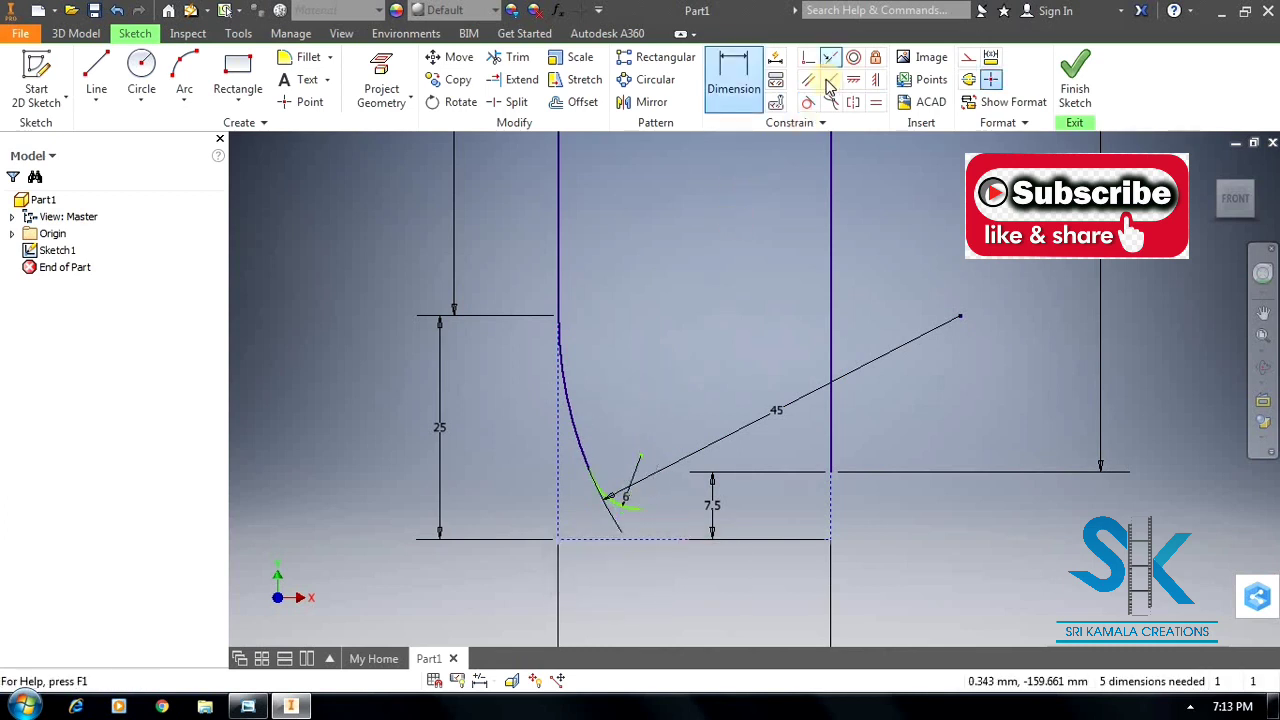
Make the 6 mm arc tangent to the bottom construction line, and extend the 45 mm arc to meet it.
click(808, 103)
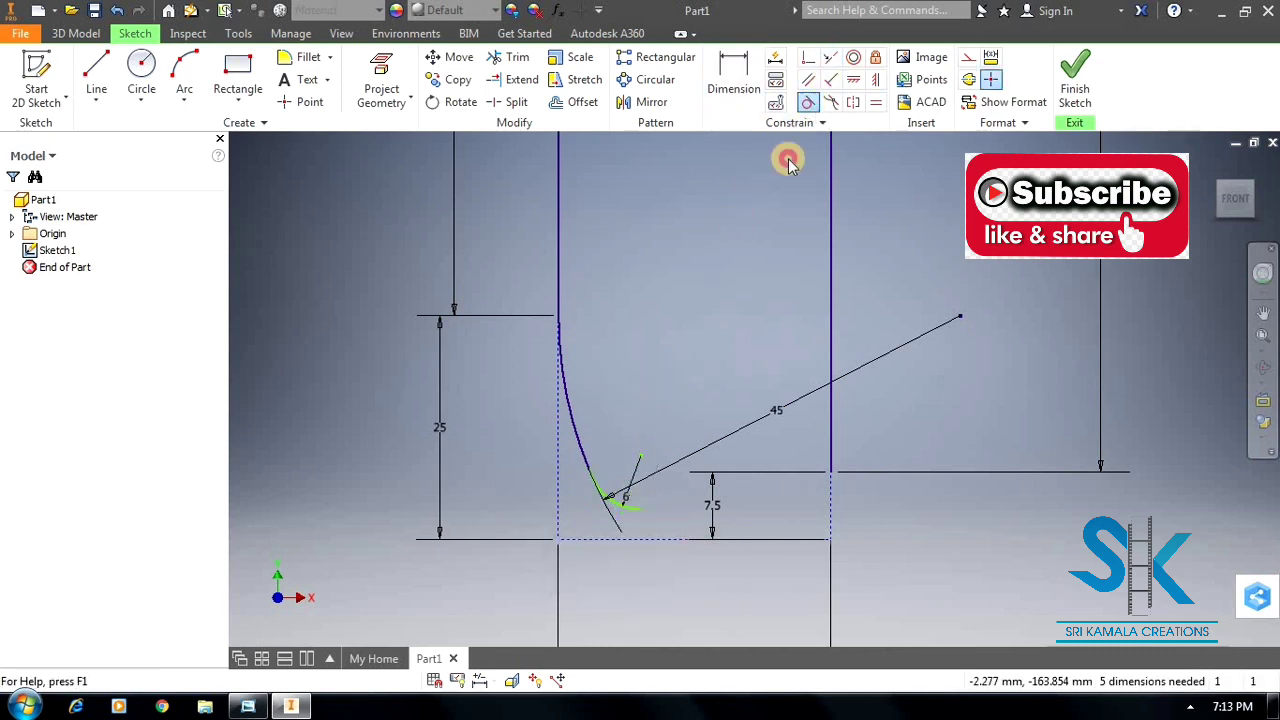
click(634, 515)
key(Escape)
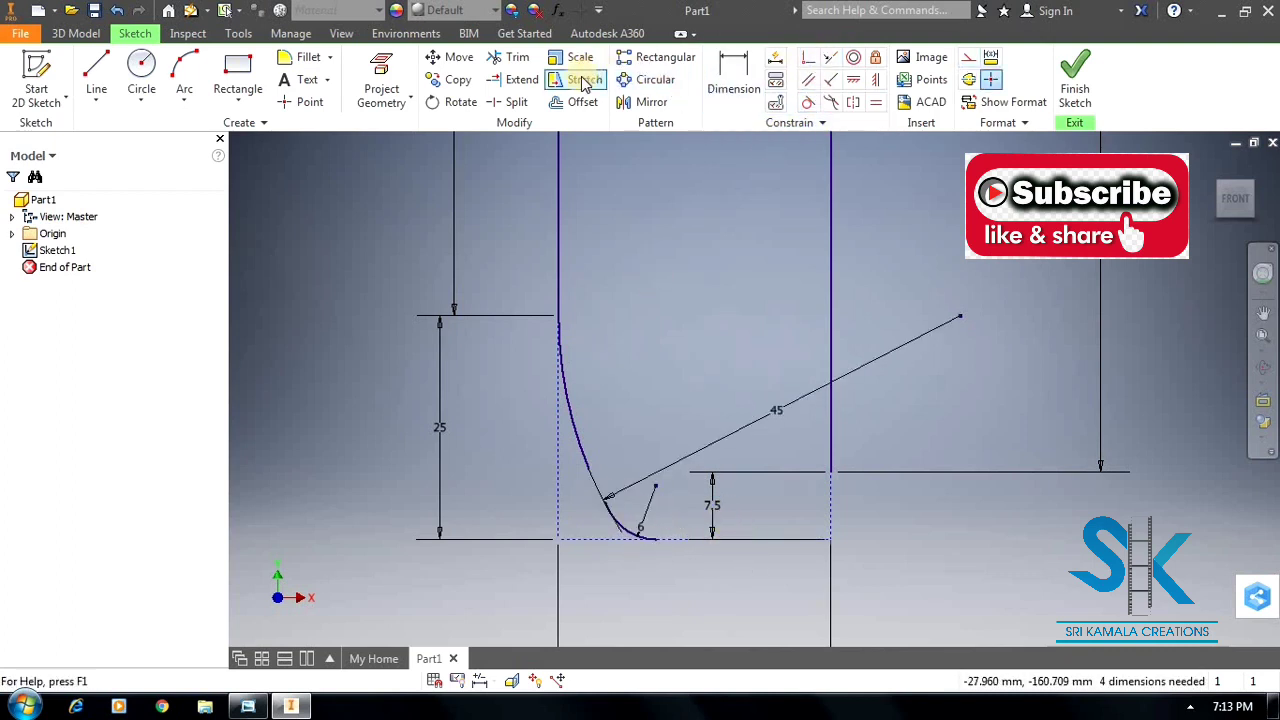
click(521, 80)
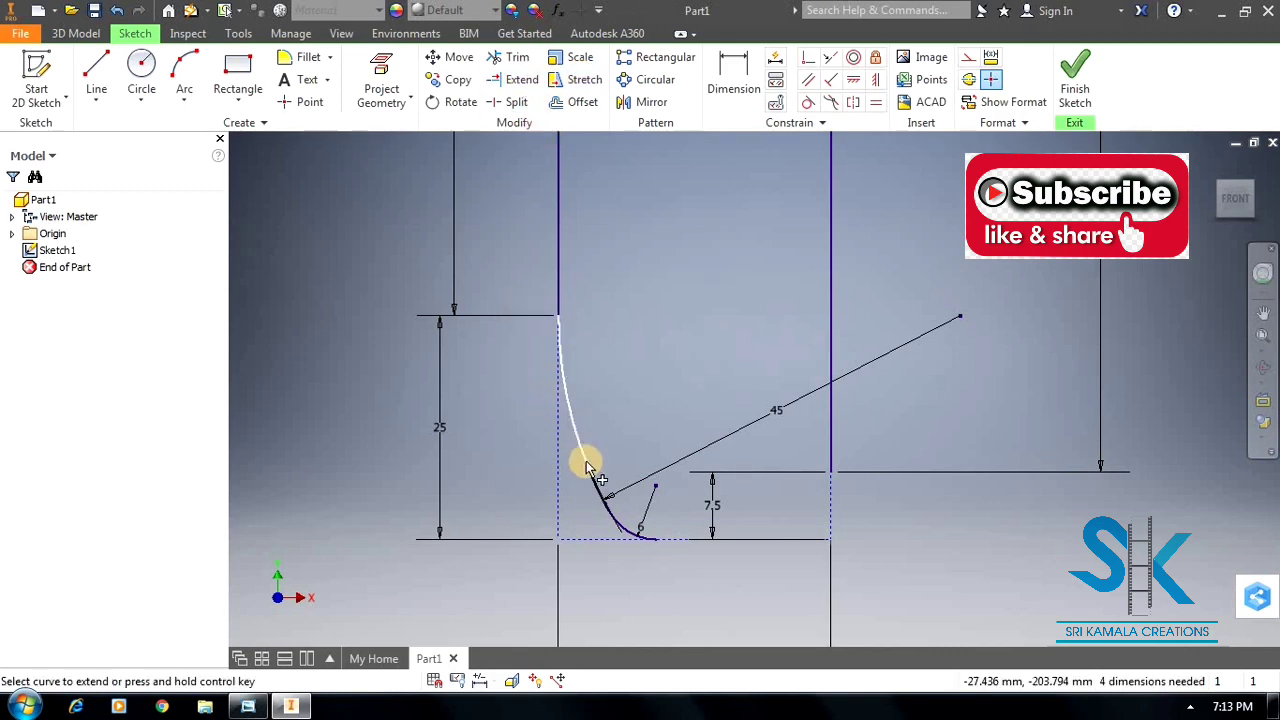
click(640, 468)
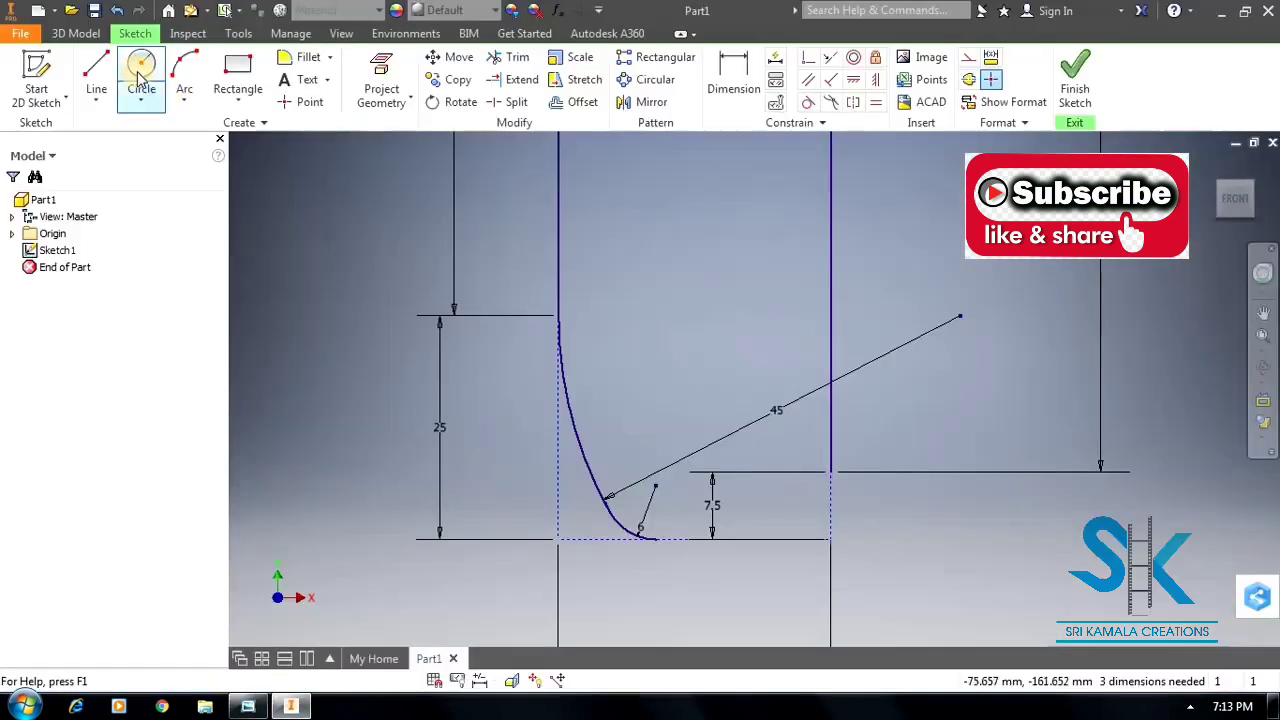
Draw an upward-bulging arc from the 6 mm arc's end to the lower end of the centre line, consulting the reference drawing.
click(184, 70)
scroll(743, 558, up, 3)
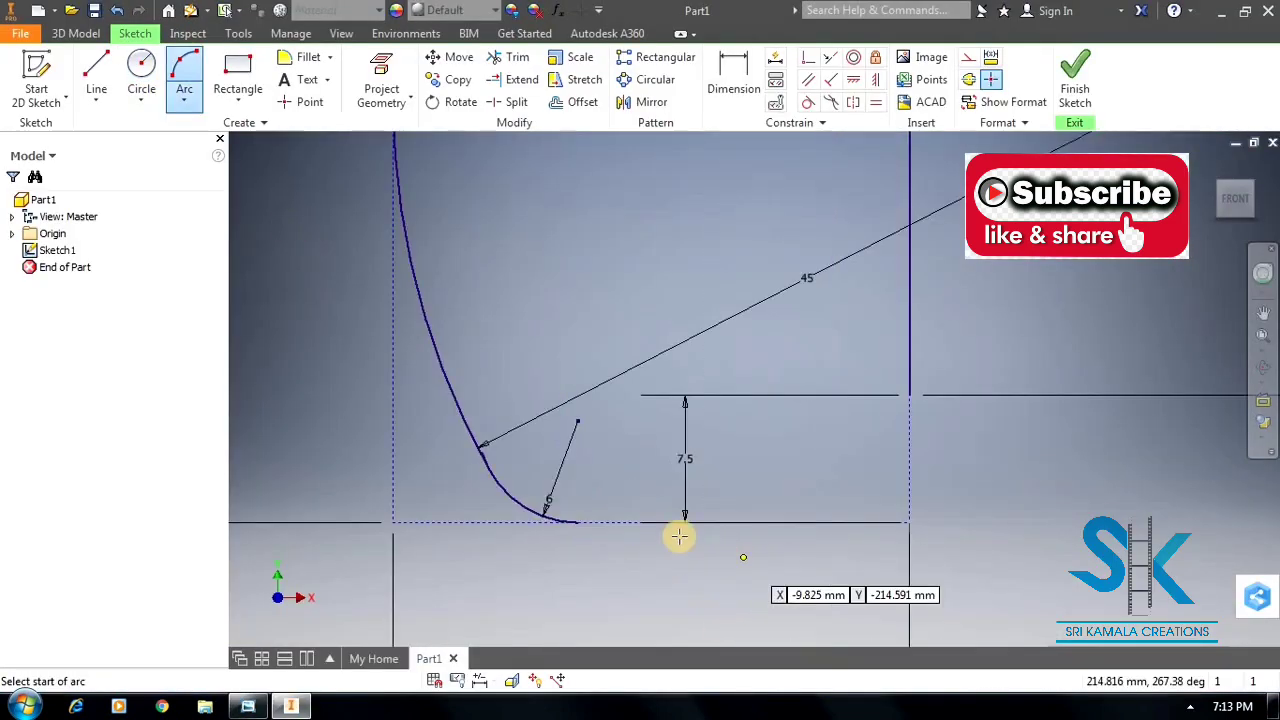
click(577, 522)
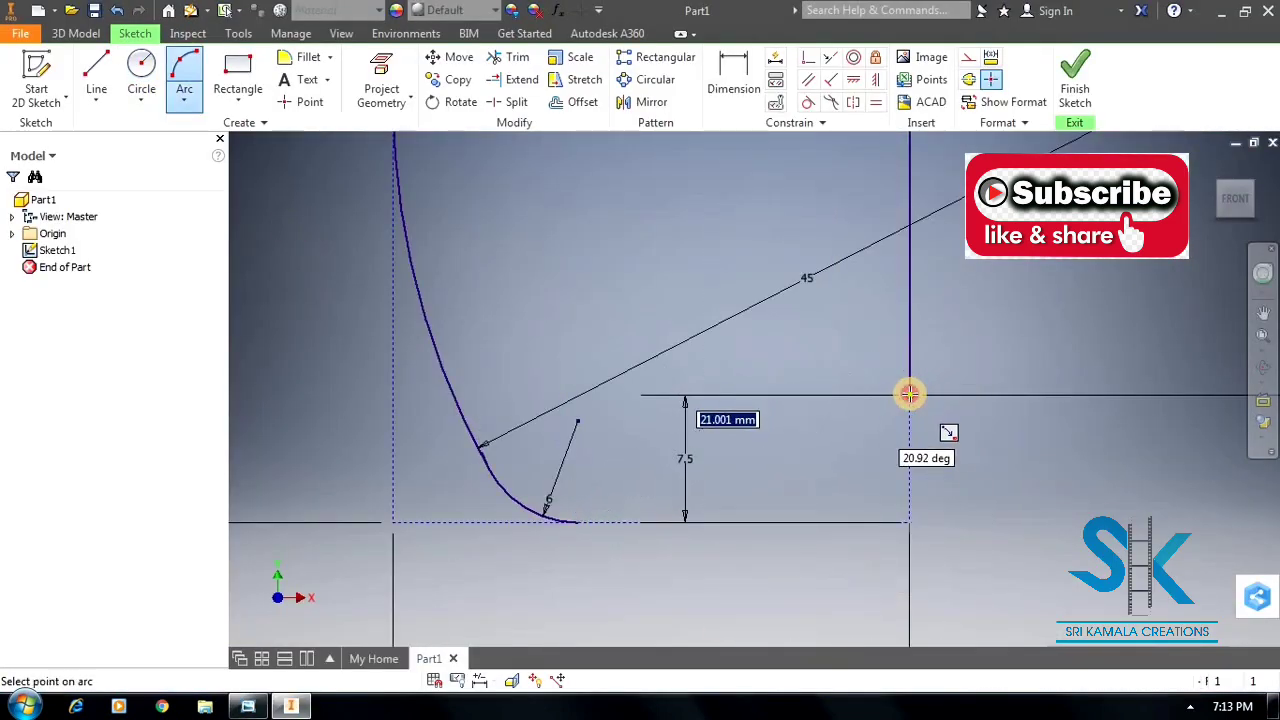
click(909, 395)
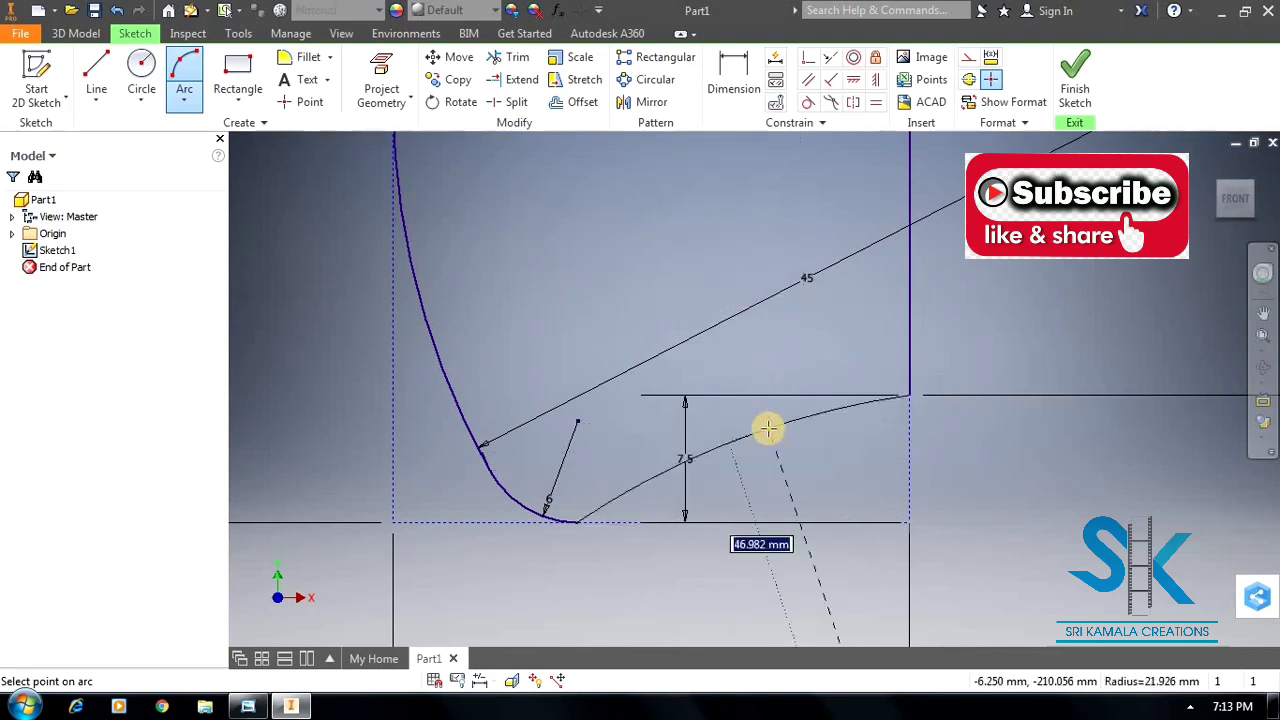
key(alt+Tab)
key(alt+Tab)
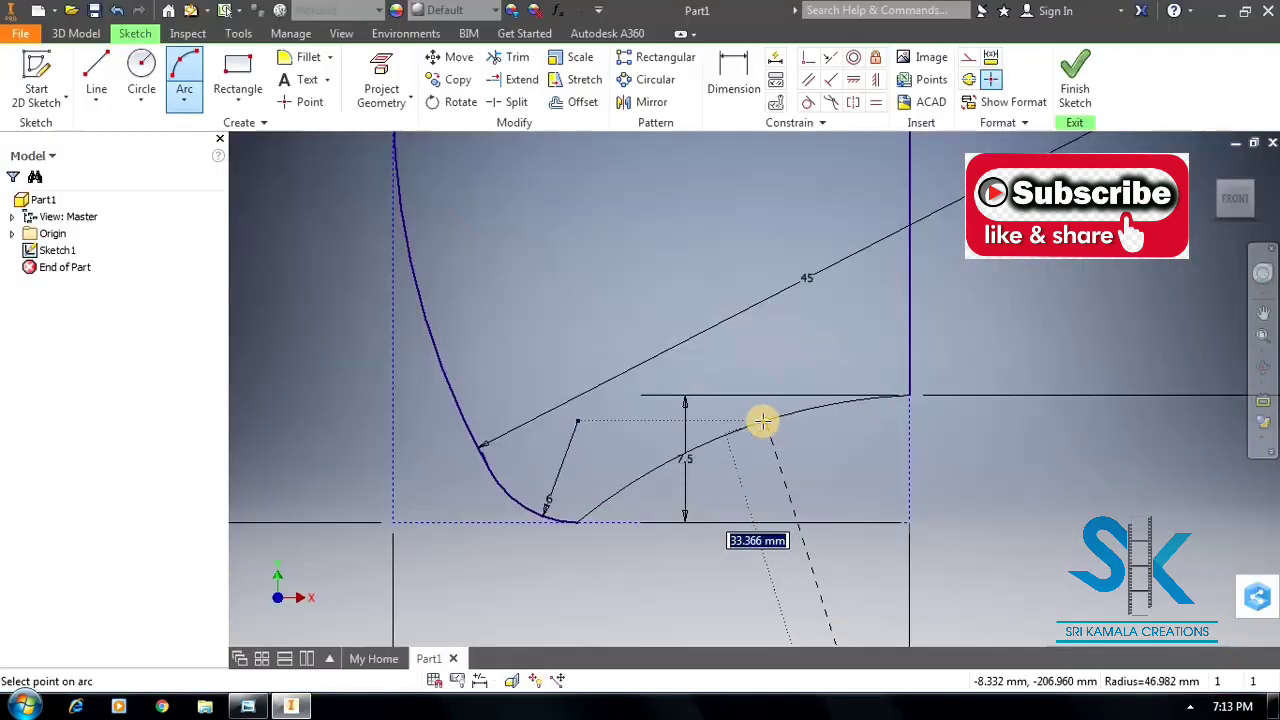
click(772, 431)
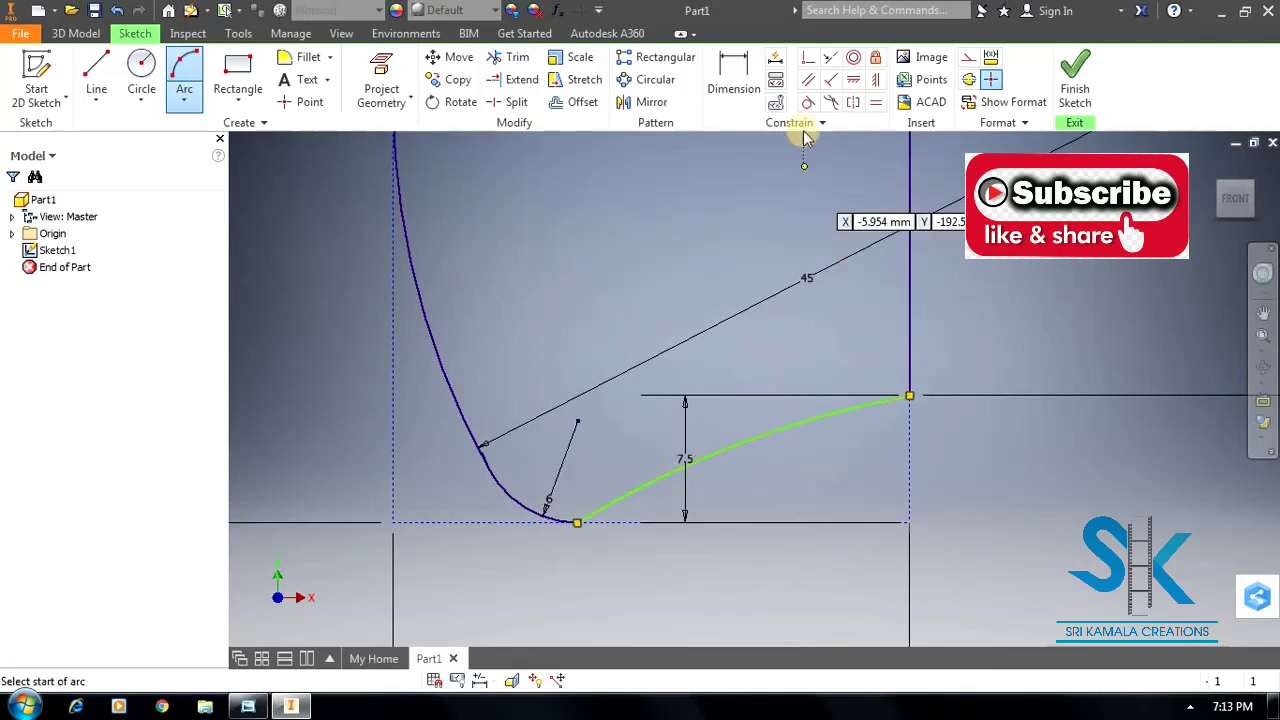
Apply a tangent constraint between the new base arc and the 6 mm radius arc.
click(808, 102)
click(608, 506)
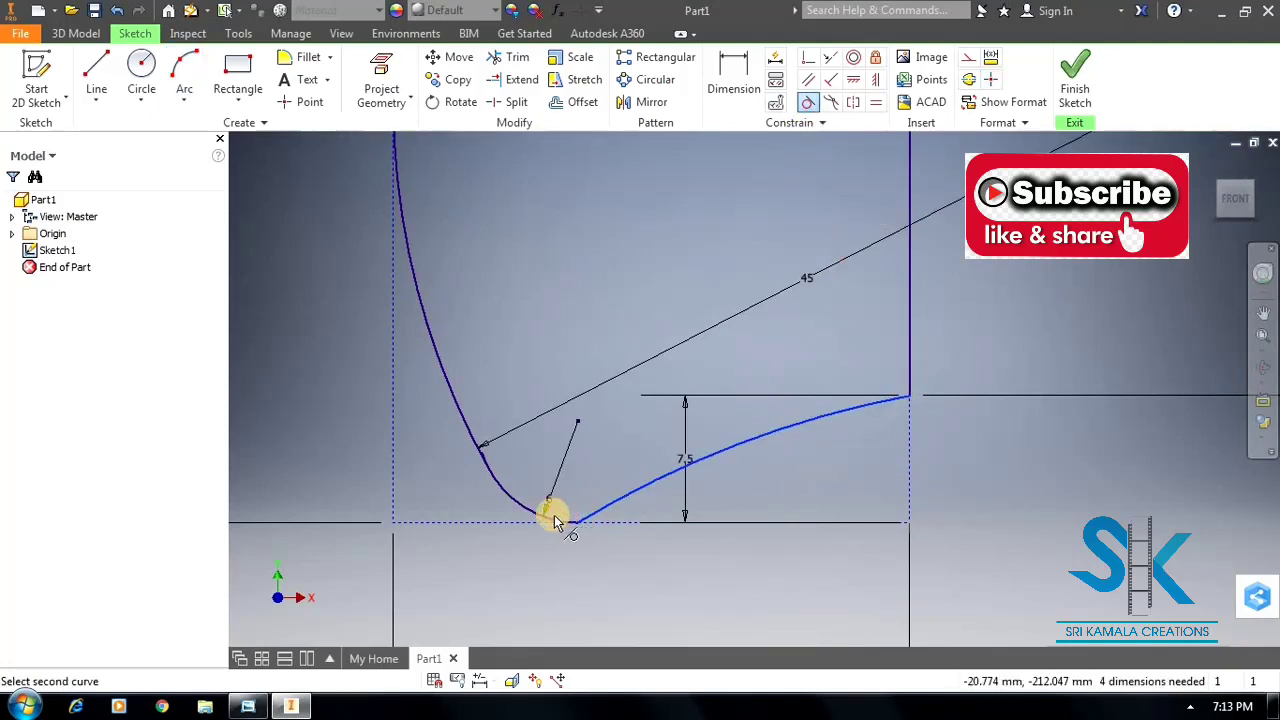
click(553, 519)
key(Escape)
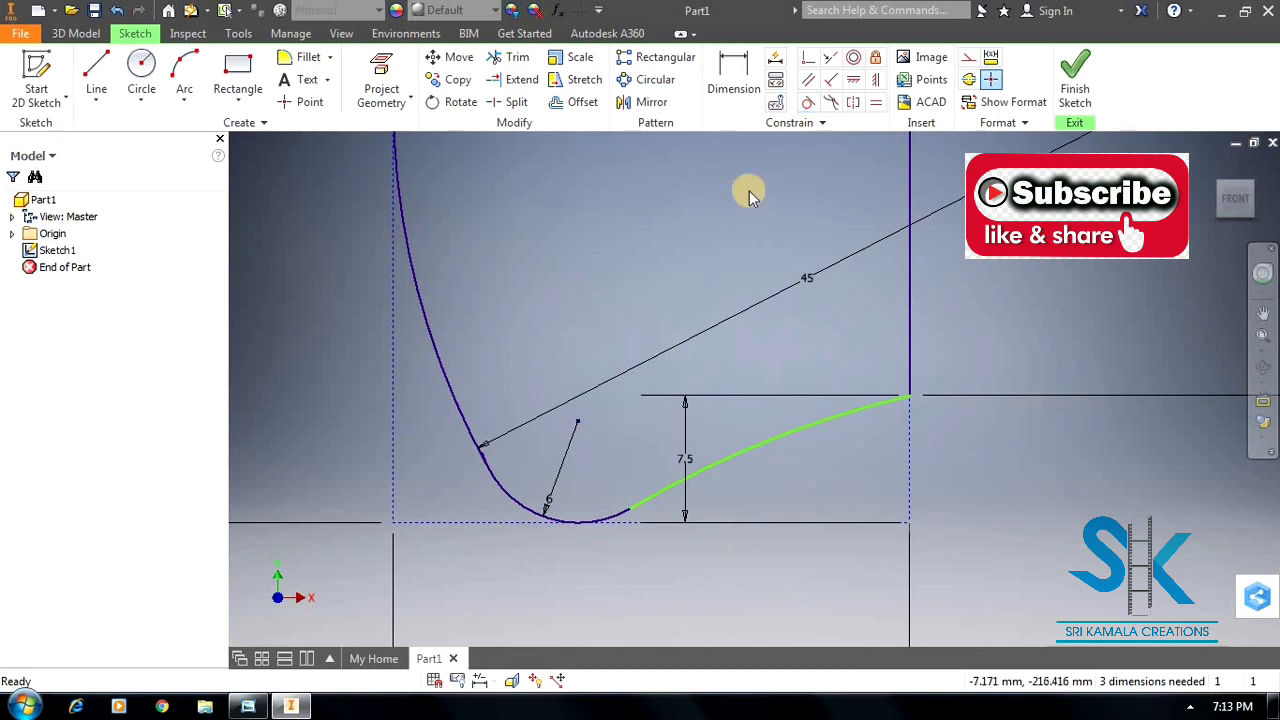
Look up the base arc's radius in the reference drawing and dimension the arc with a 25 mm radius.
key(alt+Tab)
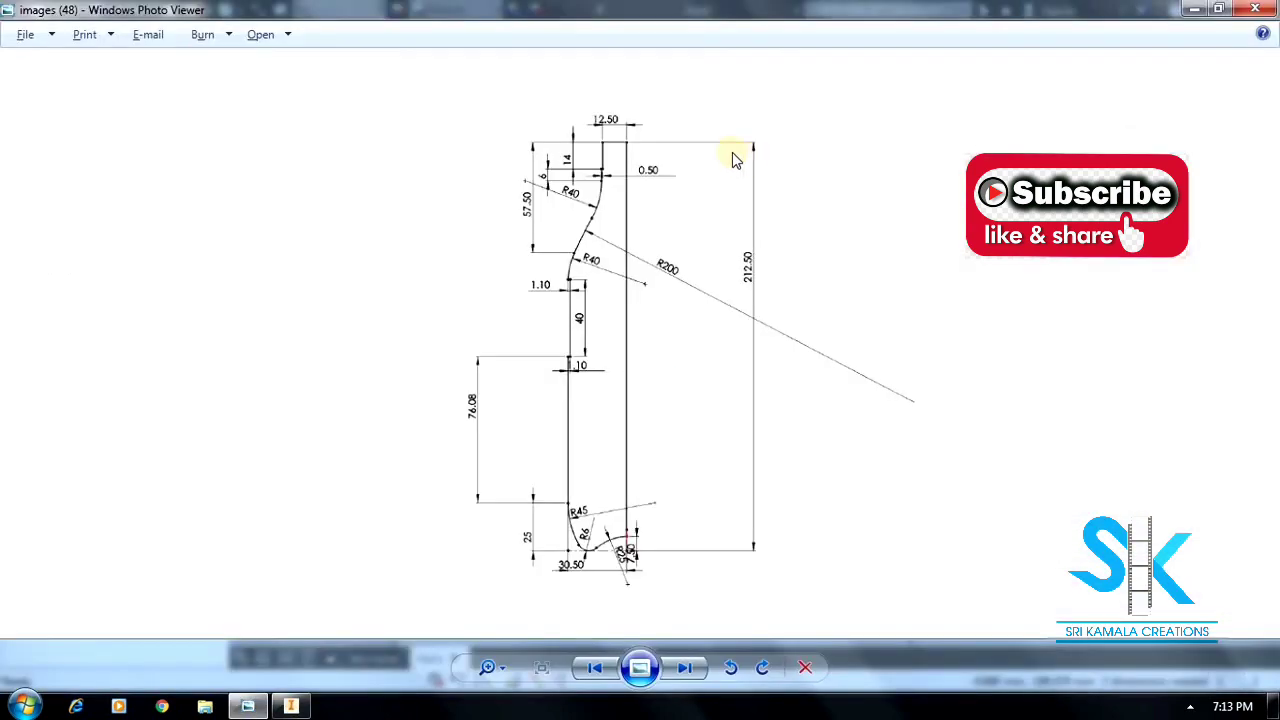
key(alt+Tab)
click(716, 92)
click(764, 453)
click(790, 489)
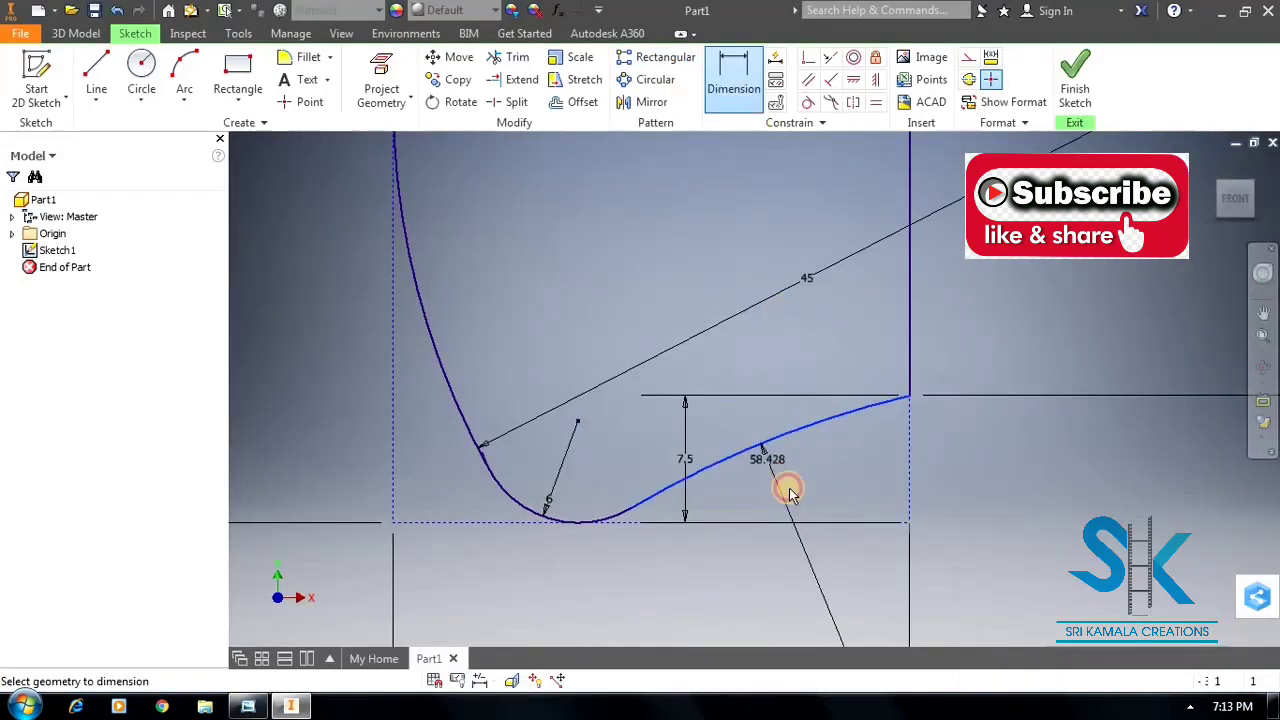
click(796, 500)
key(Return)
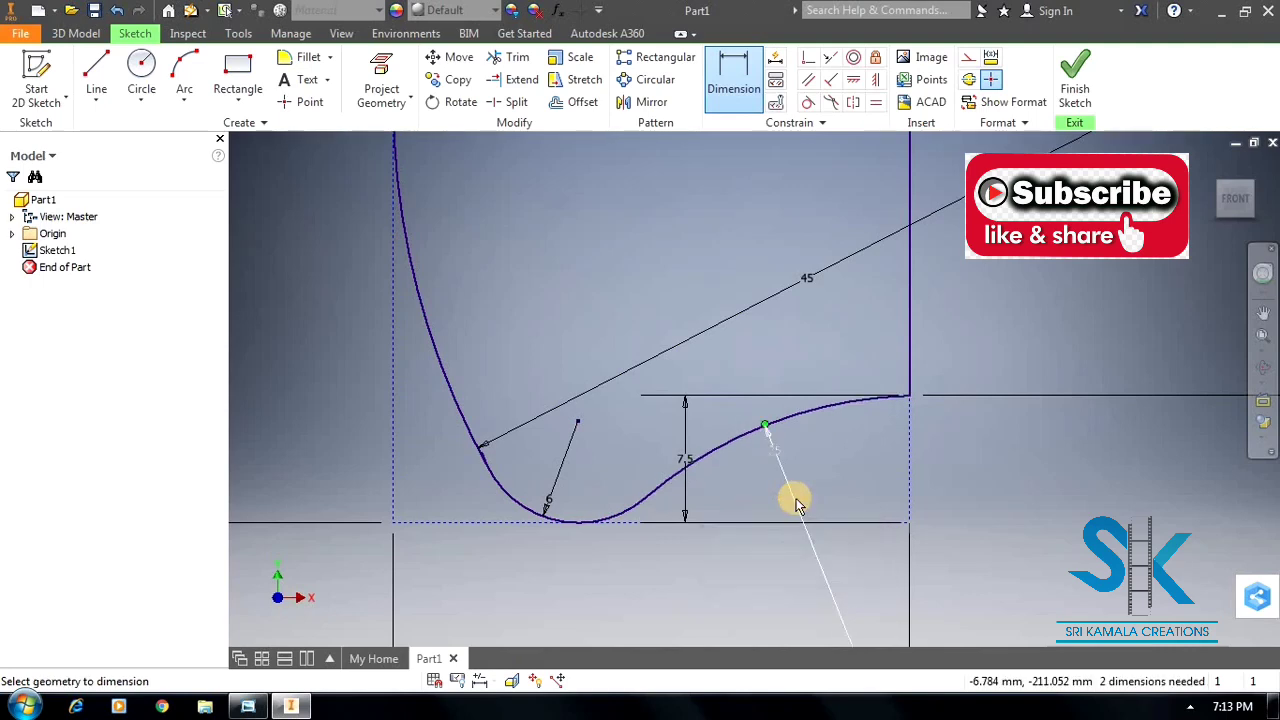
Compare the whole profile with the reference drawing and finish the sketch.
scroll(714, 406, down, 5)
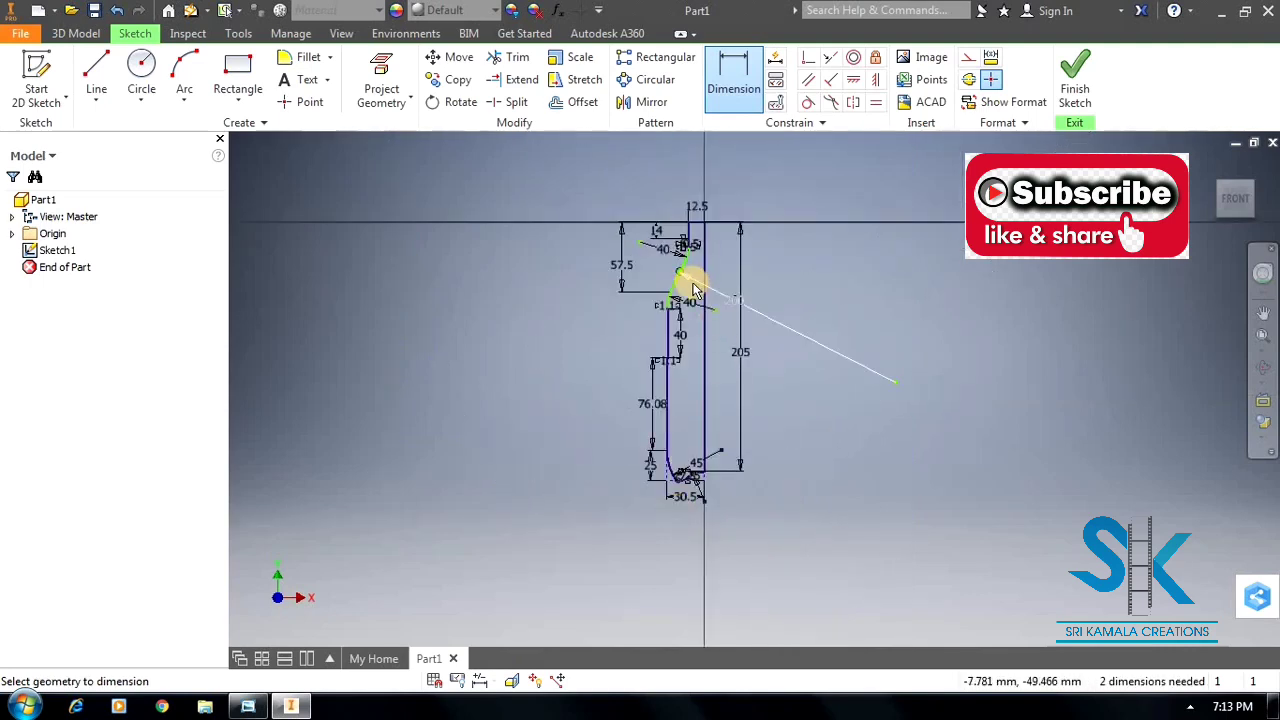
scroll(674, 280, up, 3)
scroll(669, 260, down, 2)
key(alt+Tab)
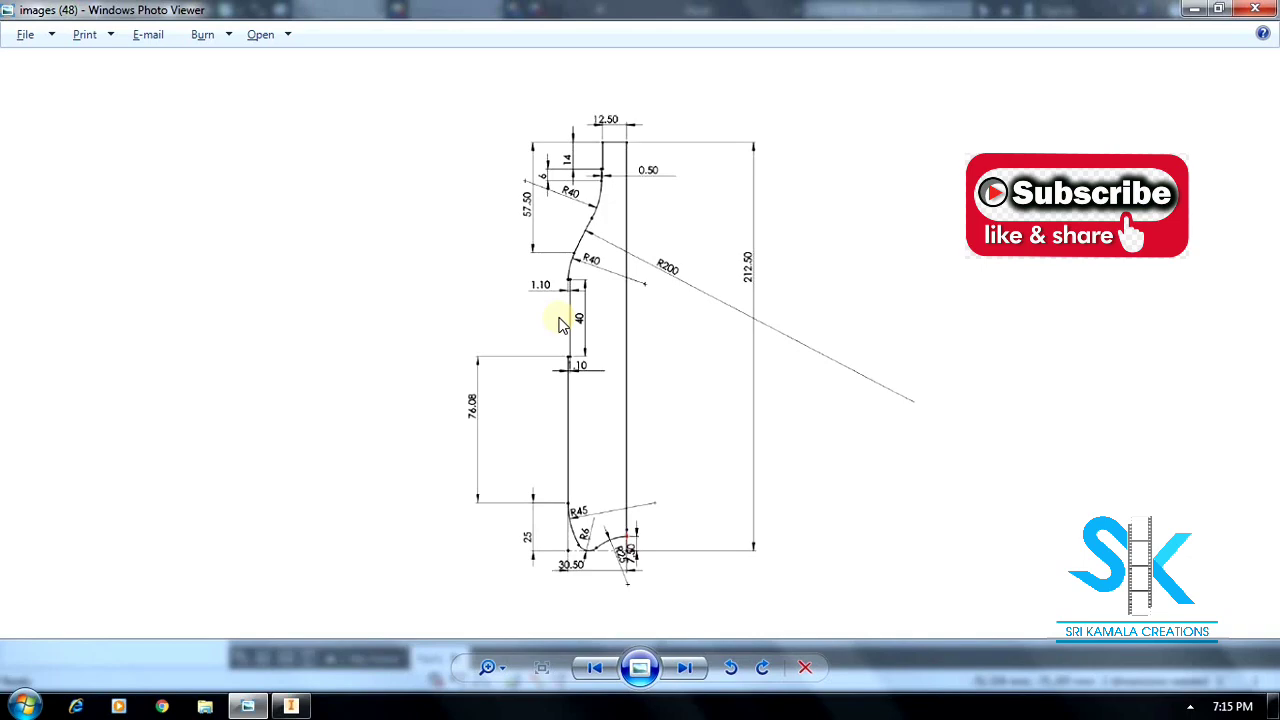
key(alt+Tab)
click(1086, 71)
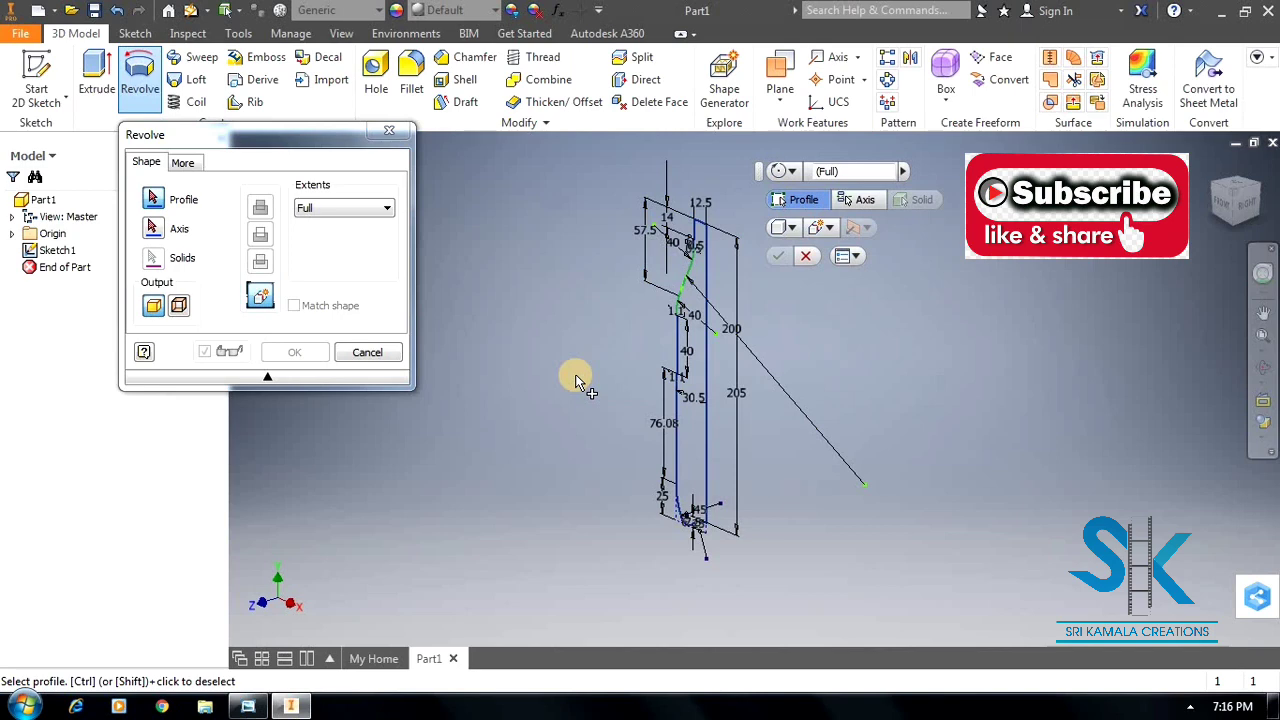
Revolve the closed half profile a full turn around the long vertical centre line to form a solid.
click(688, 370)
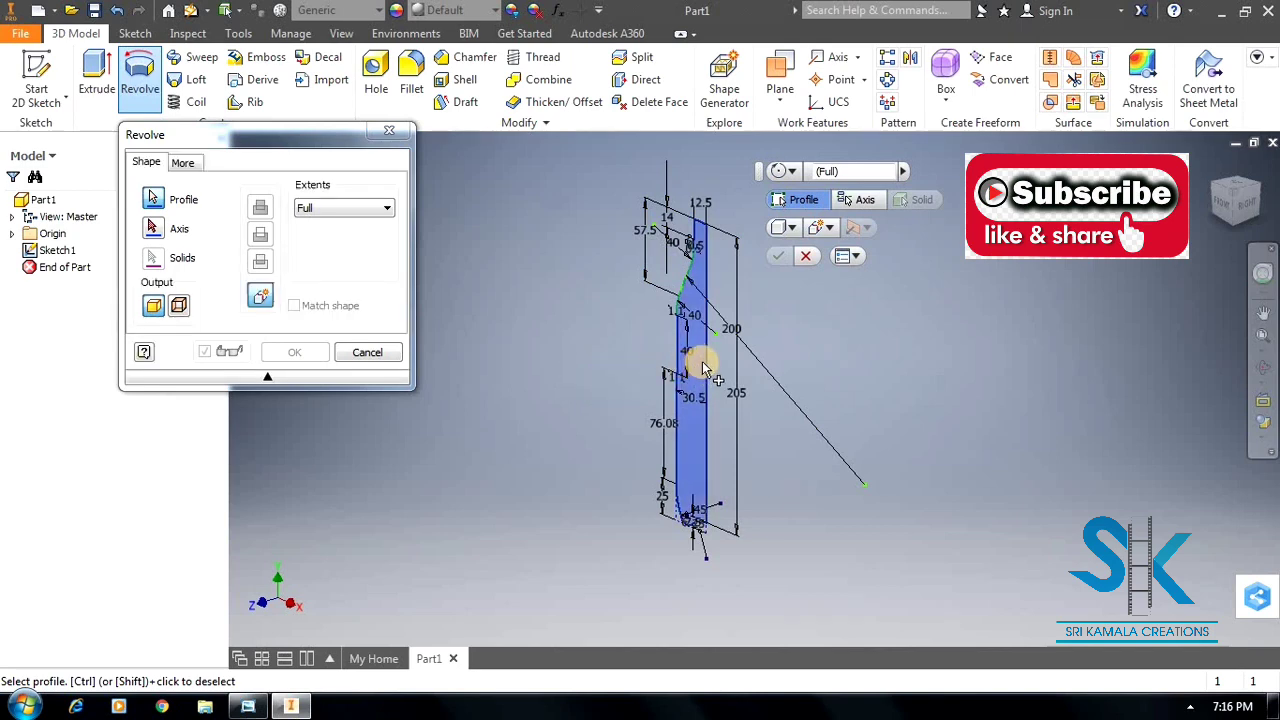
click(175, 232)
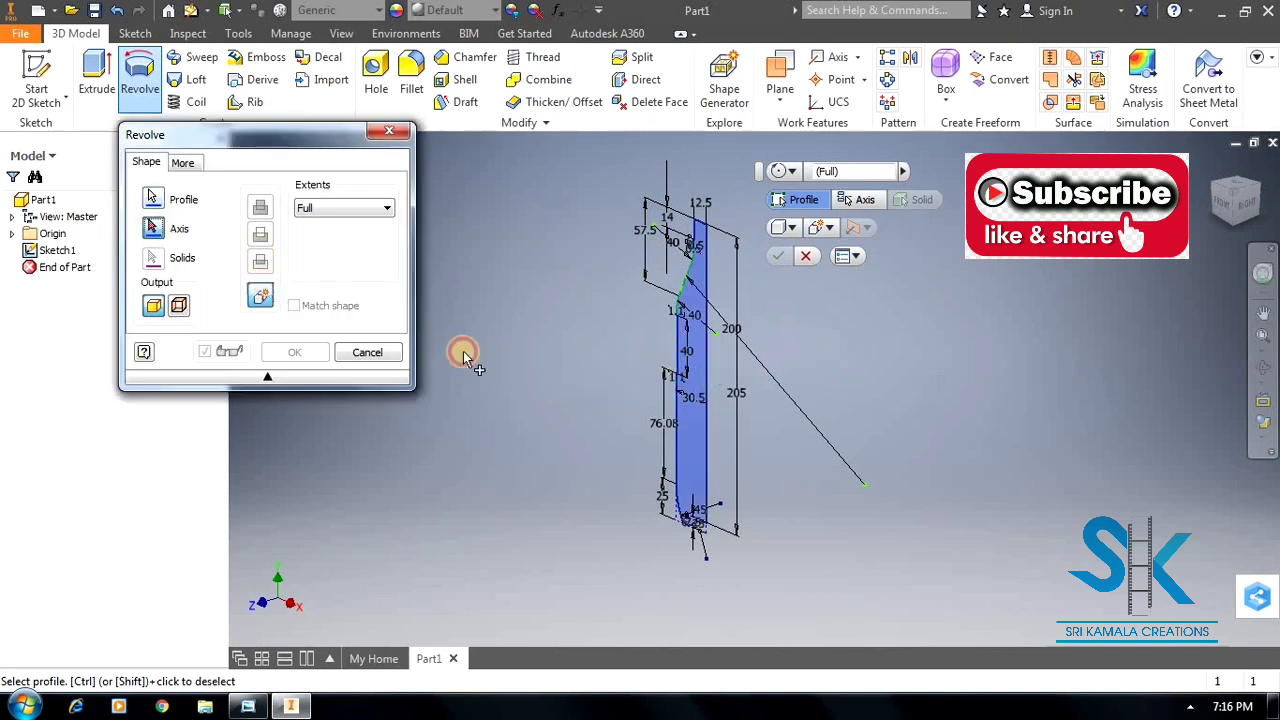
click(705, 374)
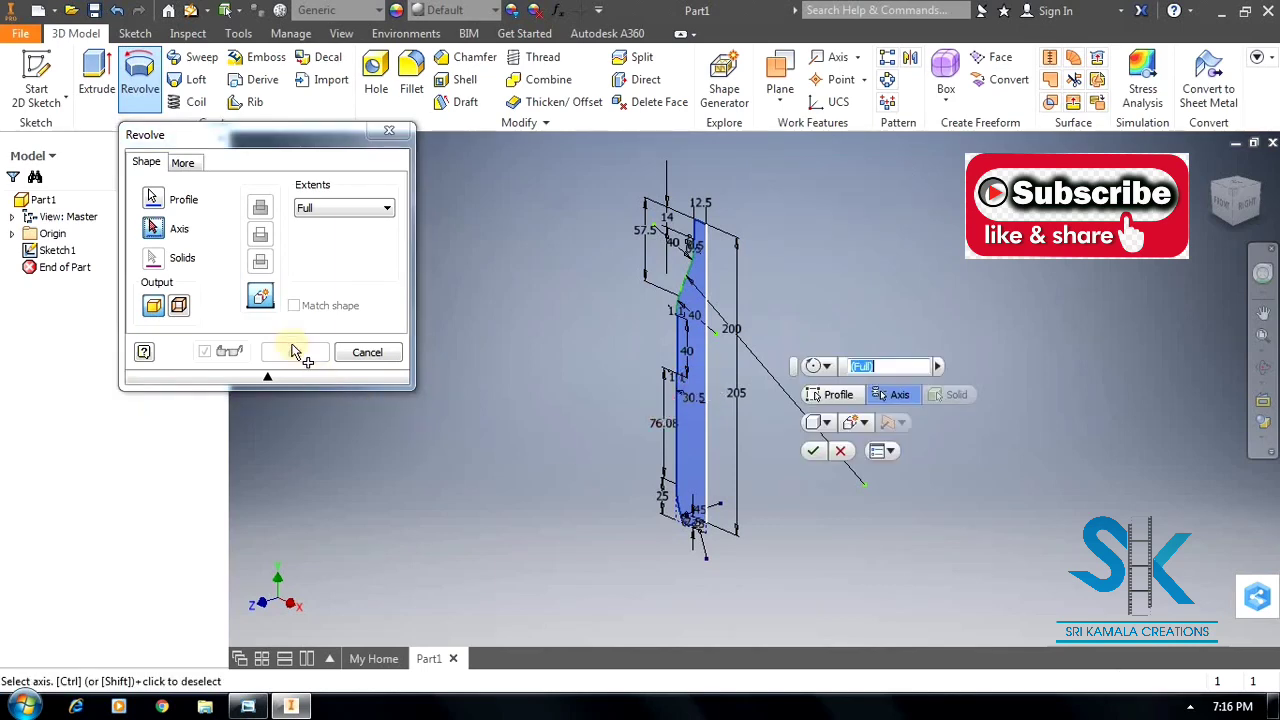
click(293, 352)
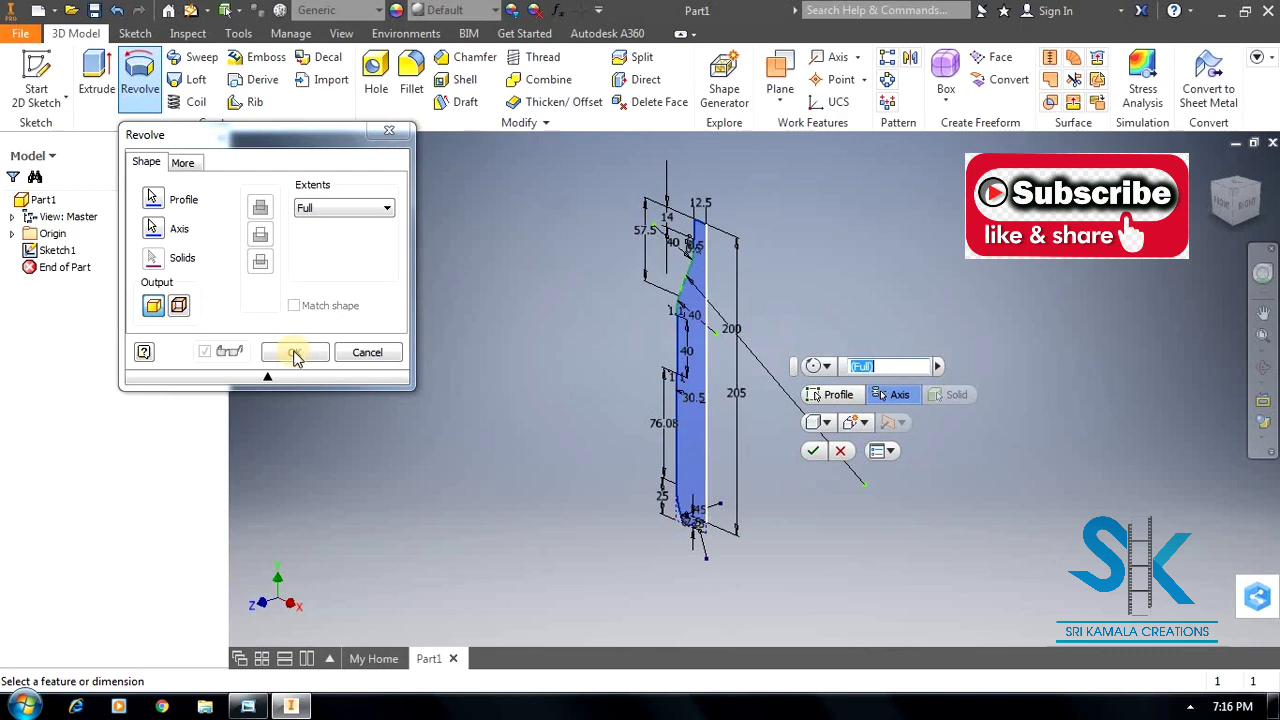
click(295, 353)
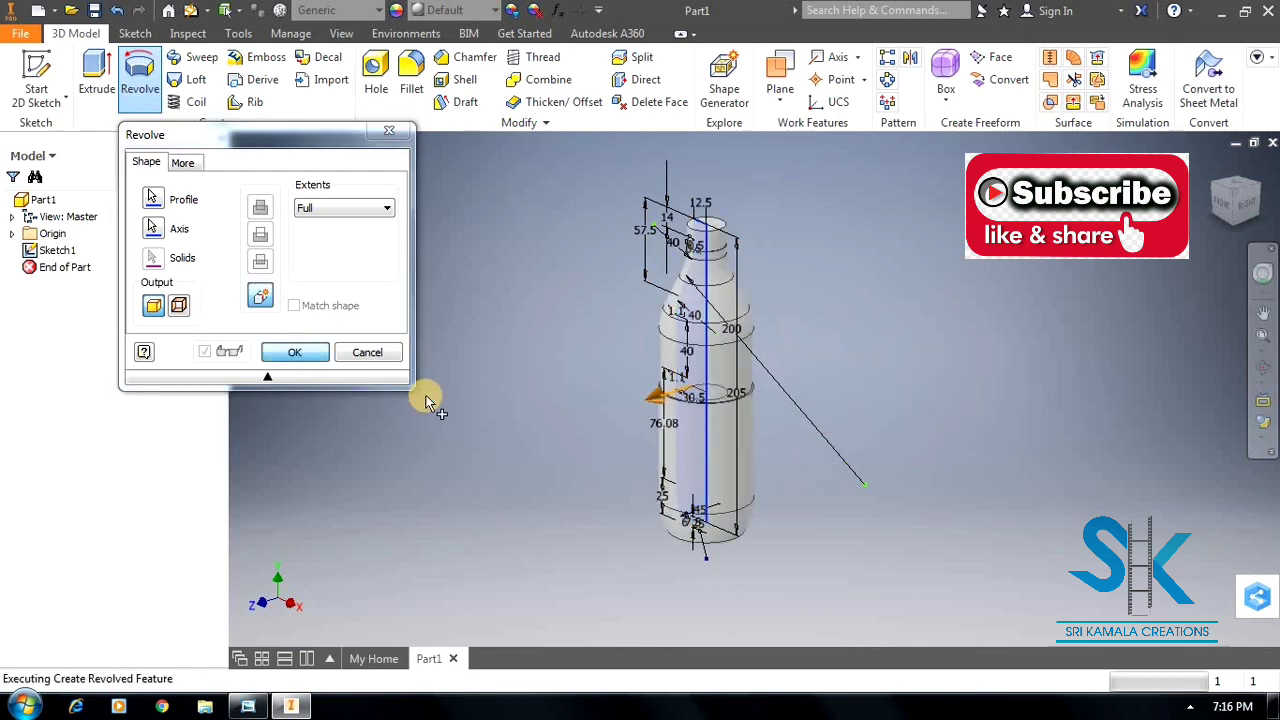
scroll(539, 384, down, 3)
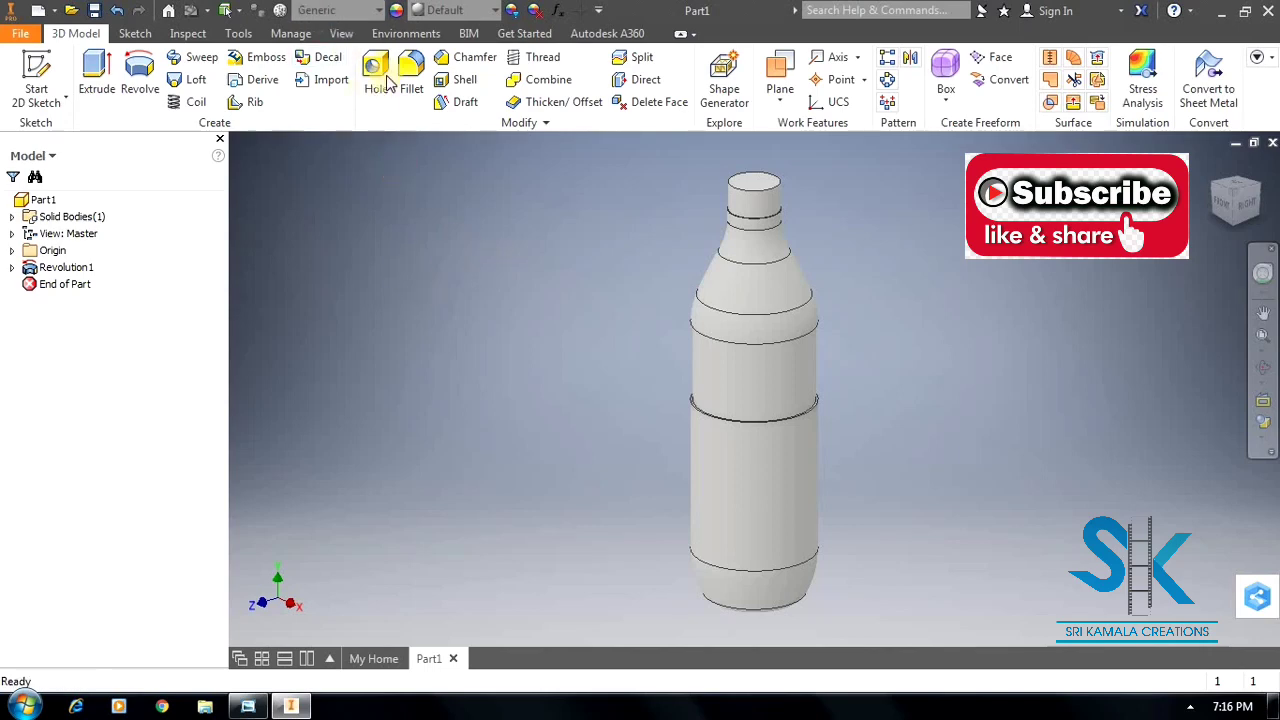
Open the part's material list and look through the plastics in the Inventor Material Library.
click(348, 16)
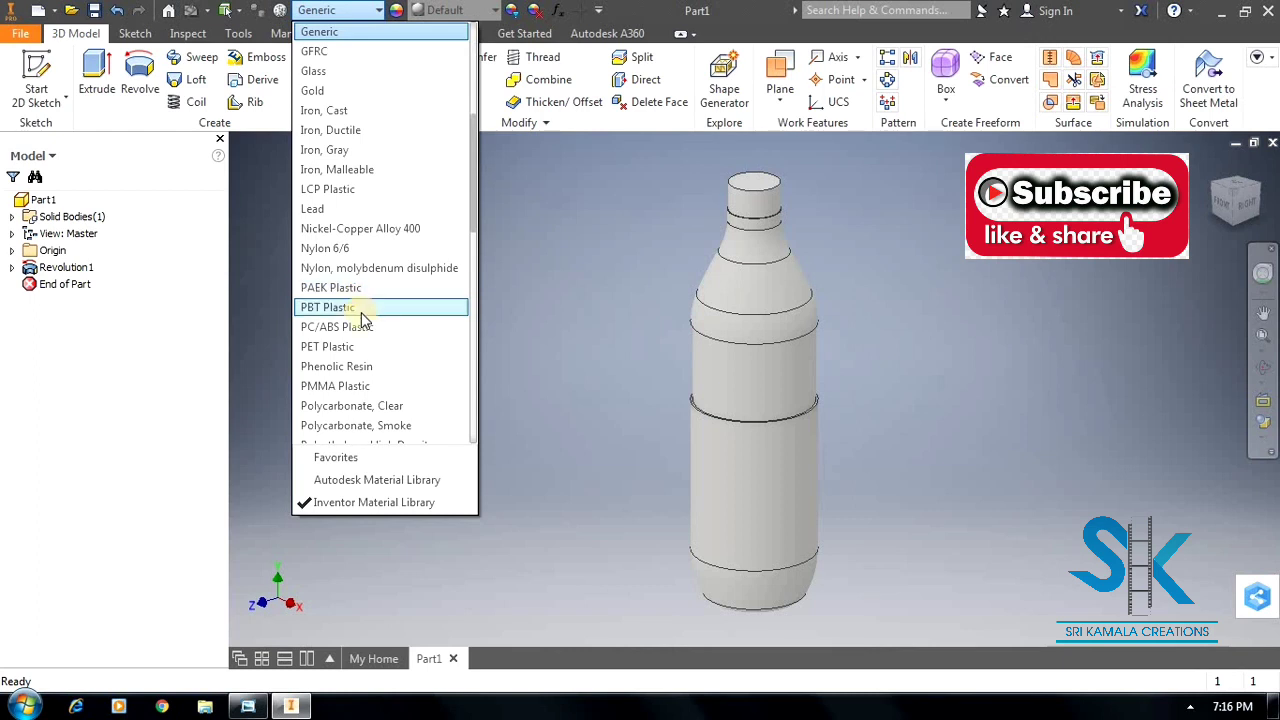
key(Down)
key(Down)
key(Down)
key(Down)
key(Down)
key(Down)
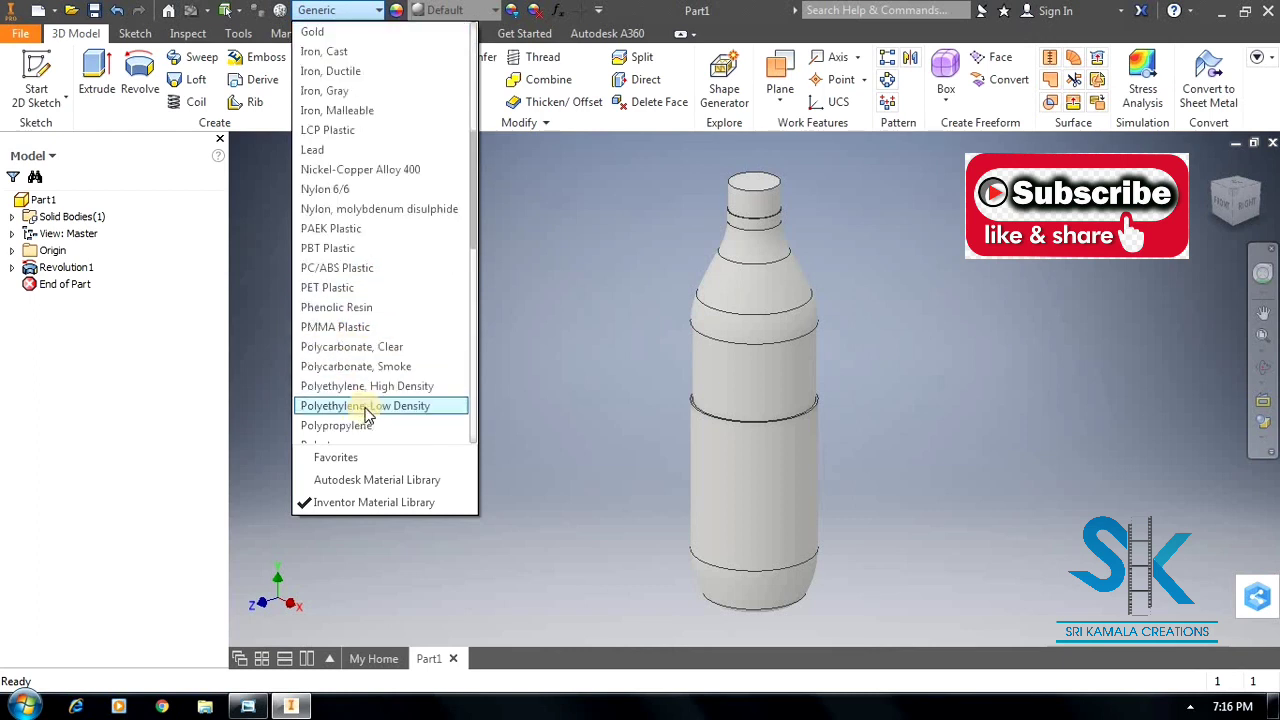